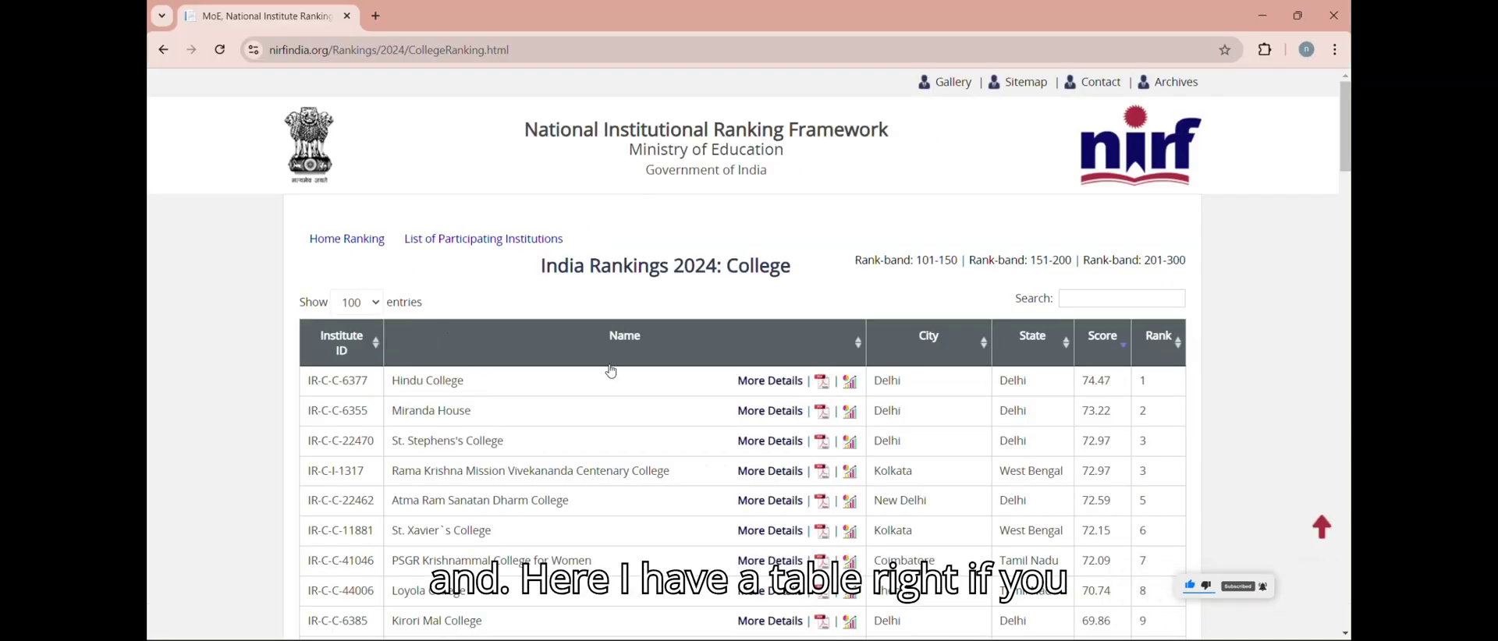
Step: Scroll through the NIRF 2024 college rankings table in Chrome
scroll(940, 145, down, 2)
scroll(742, 390, down, 10)
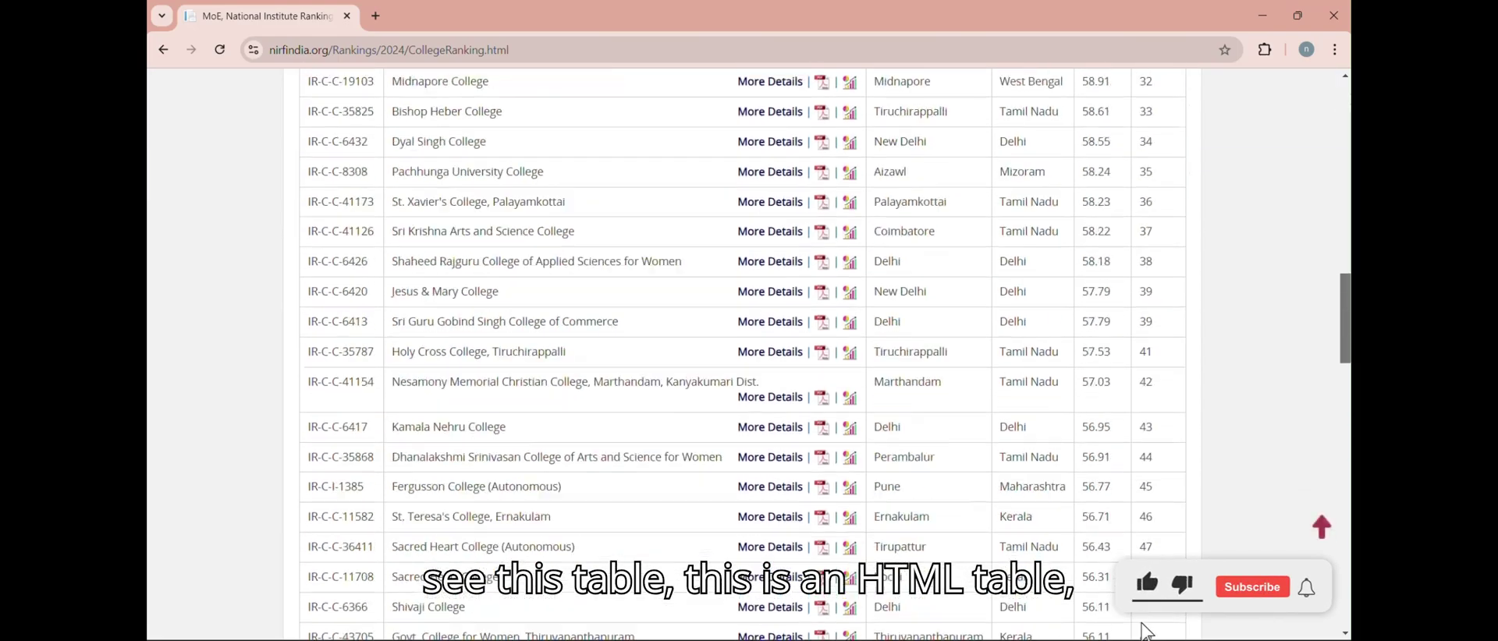
scroll(742, 390, up, 15)
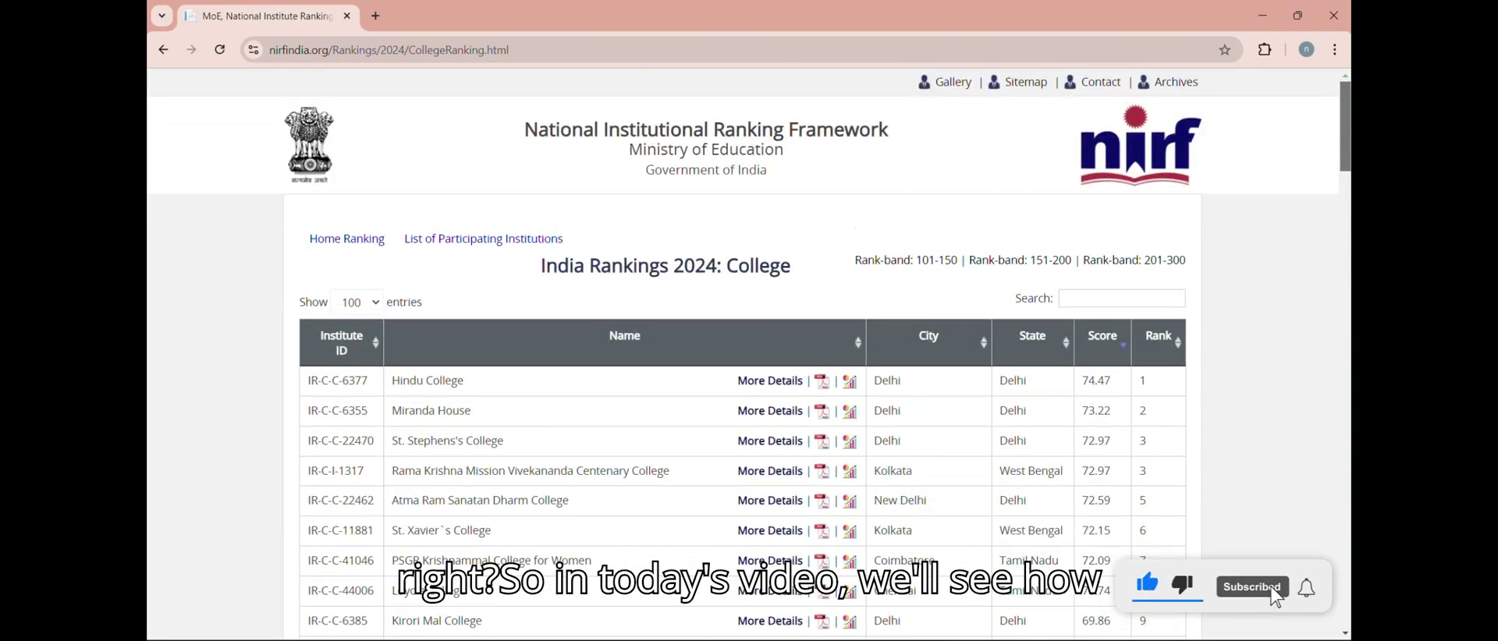
scroll(743, 390, down, 20)
scroll(1199, 148, up, 20)
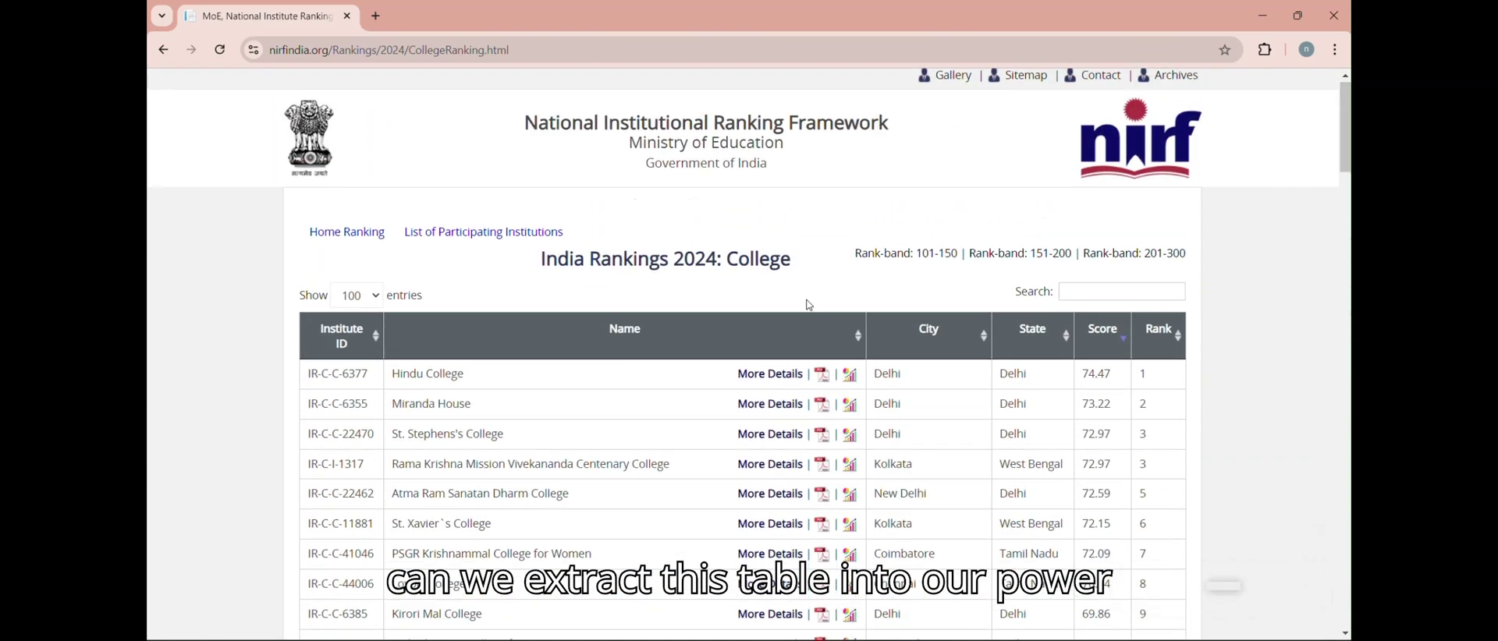
Step: Select the rankings page URL in Chrome and return to the empty ExtractHTMLTables flow
mouse_move(889, 638)
click(1006, 558)
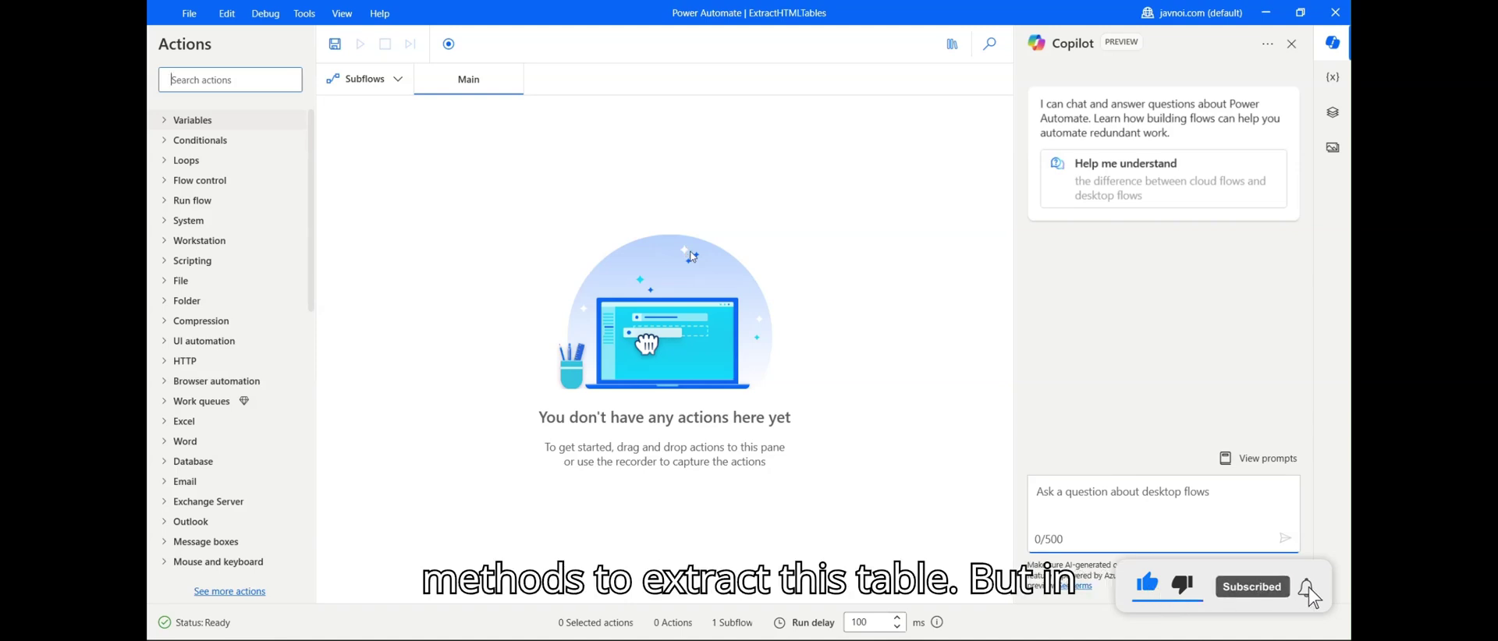
click(922, 632)
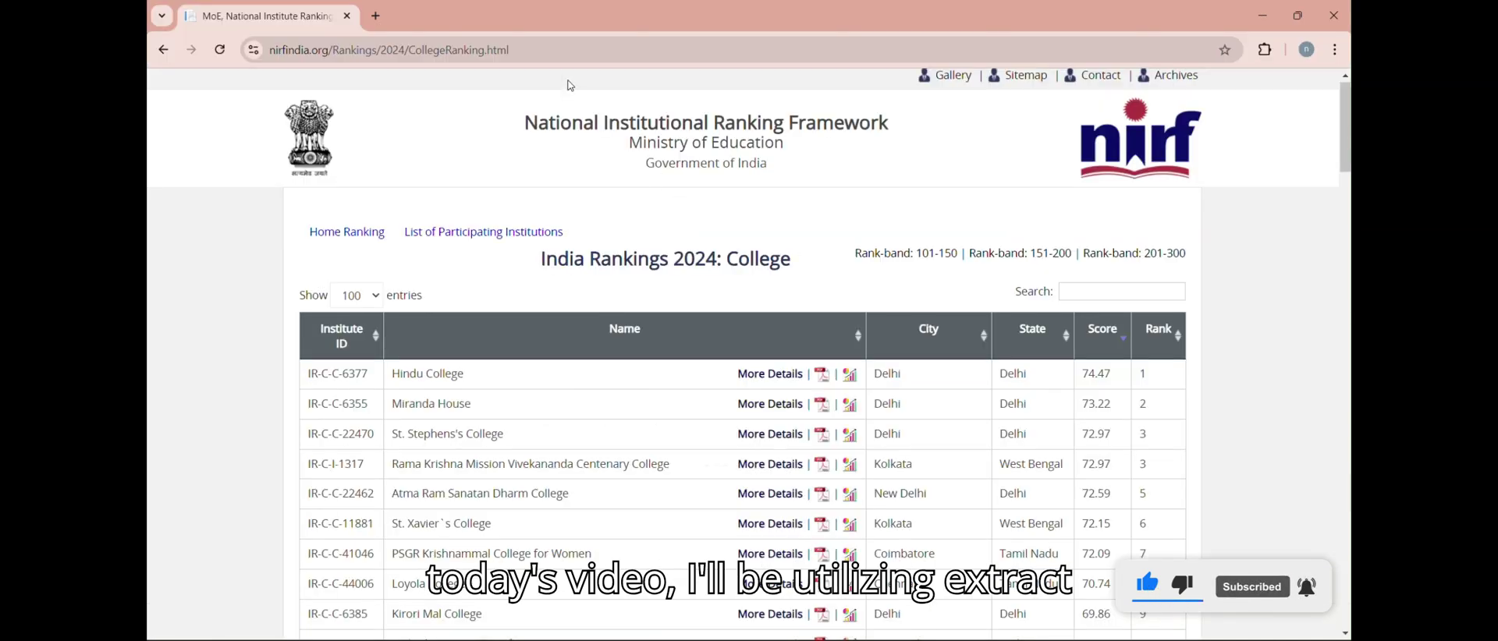
click(545, 51)
key(ctrl+c)
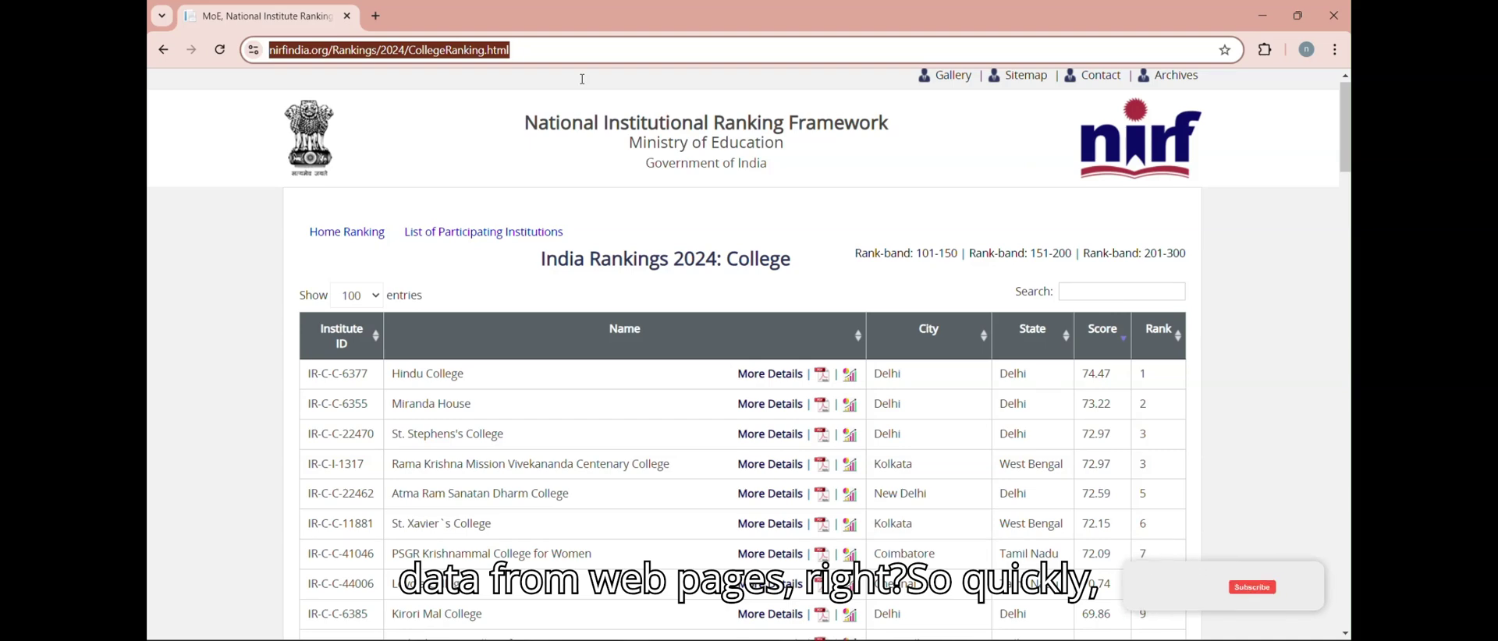
key(alt+Tab)
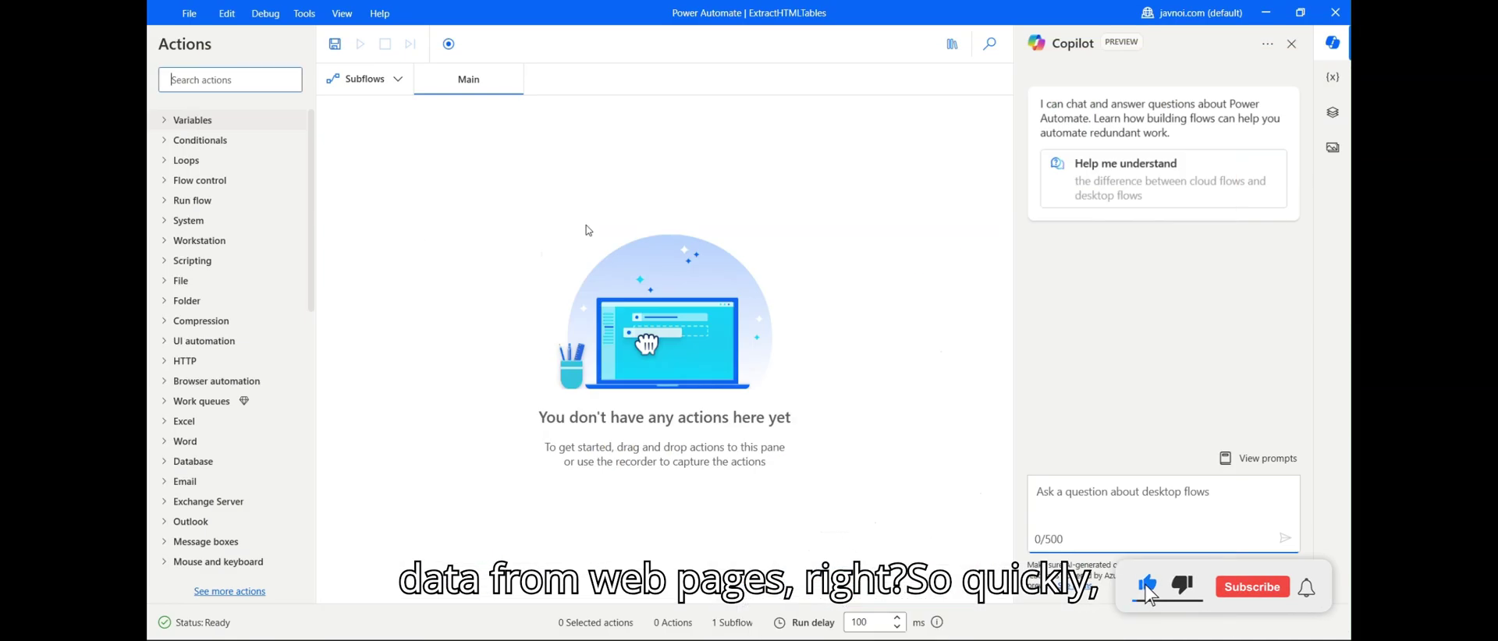
Step: Add a Launch new Chrome action at the pasted NIRF 2024 rankings URL and save it
click(238, 75)
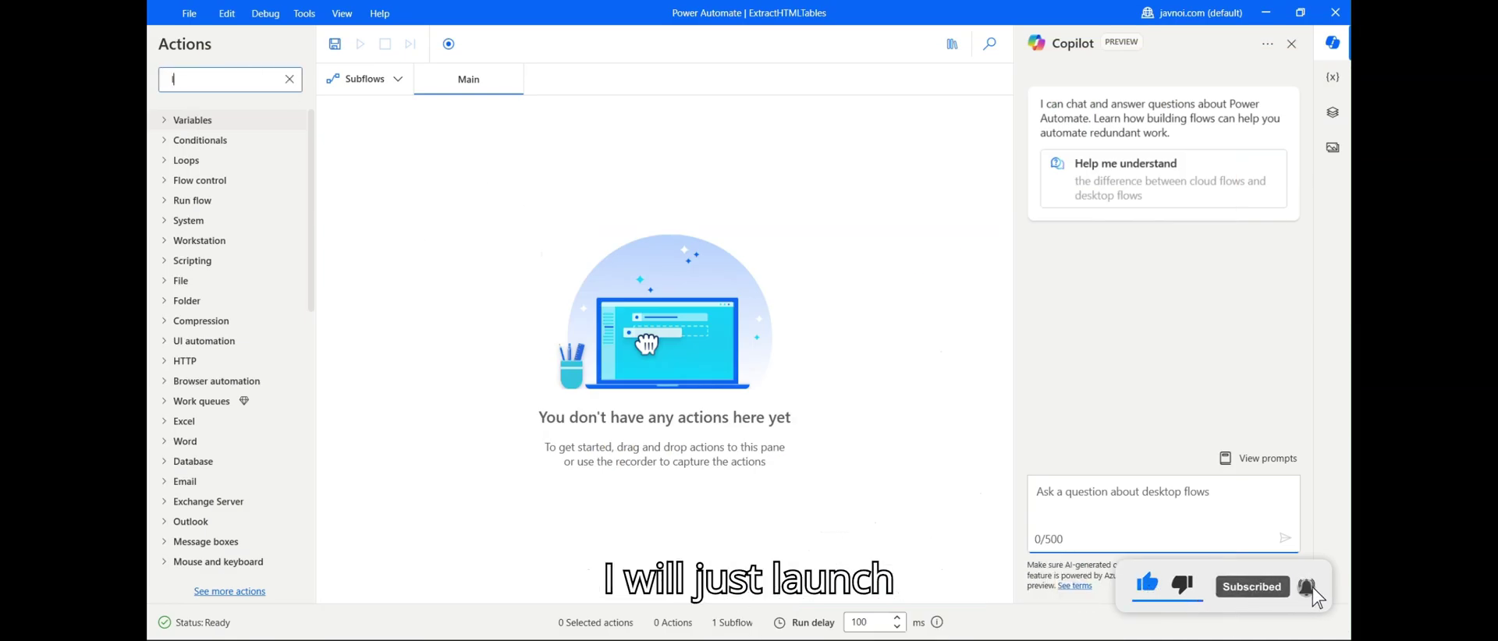
text(launch)
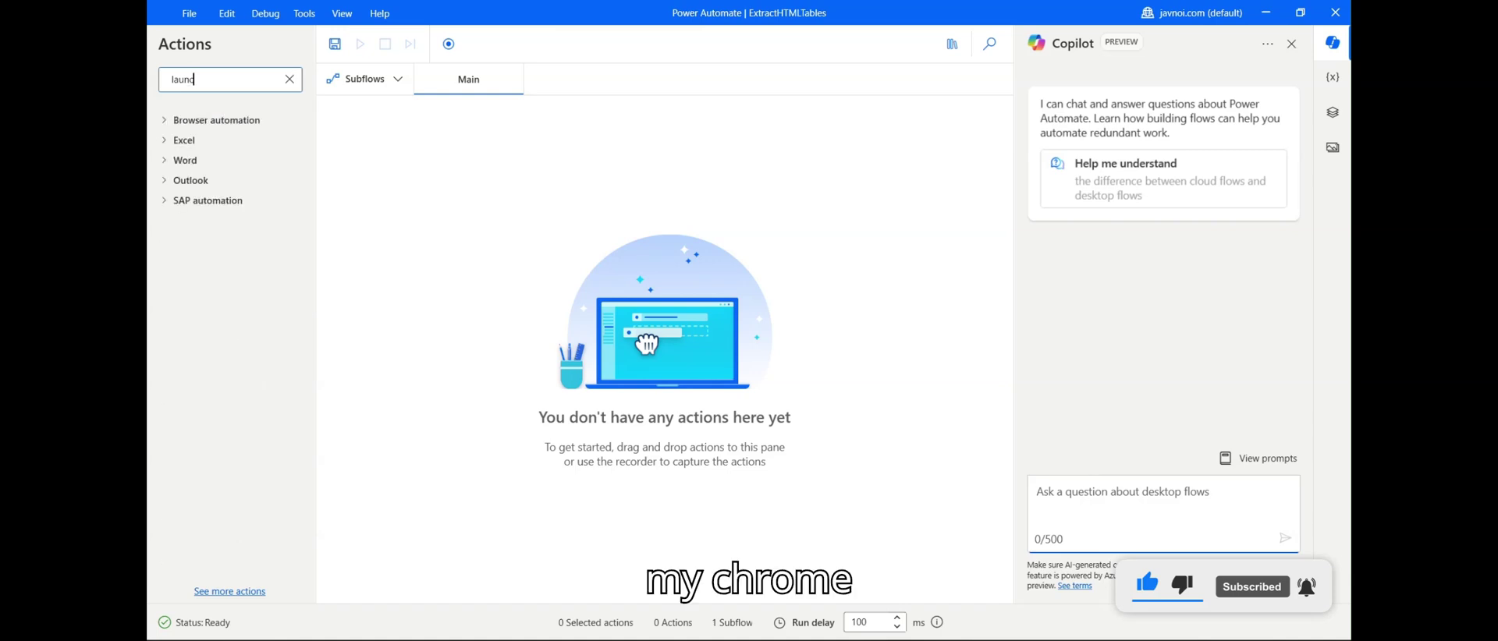
drag(237, 176, 524, 128)
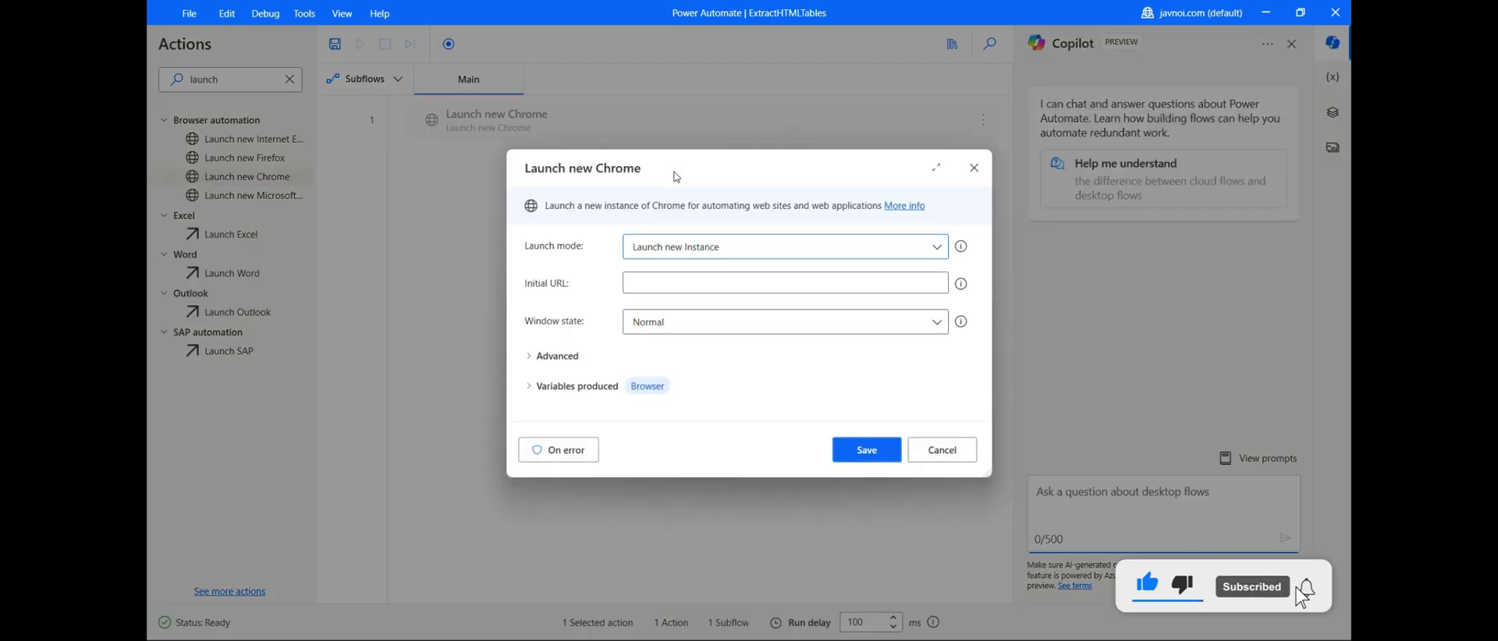
click(677, 283)
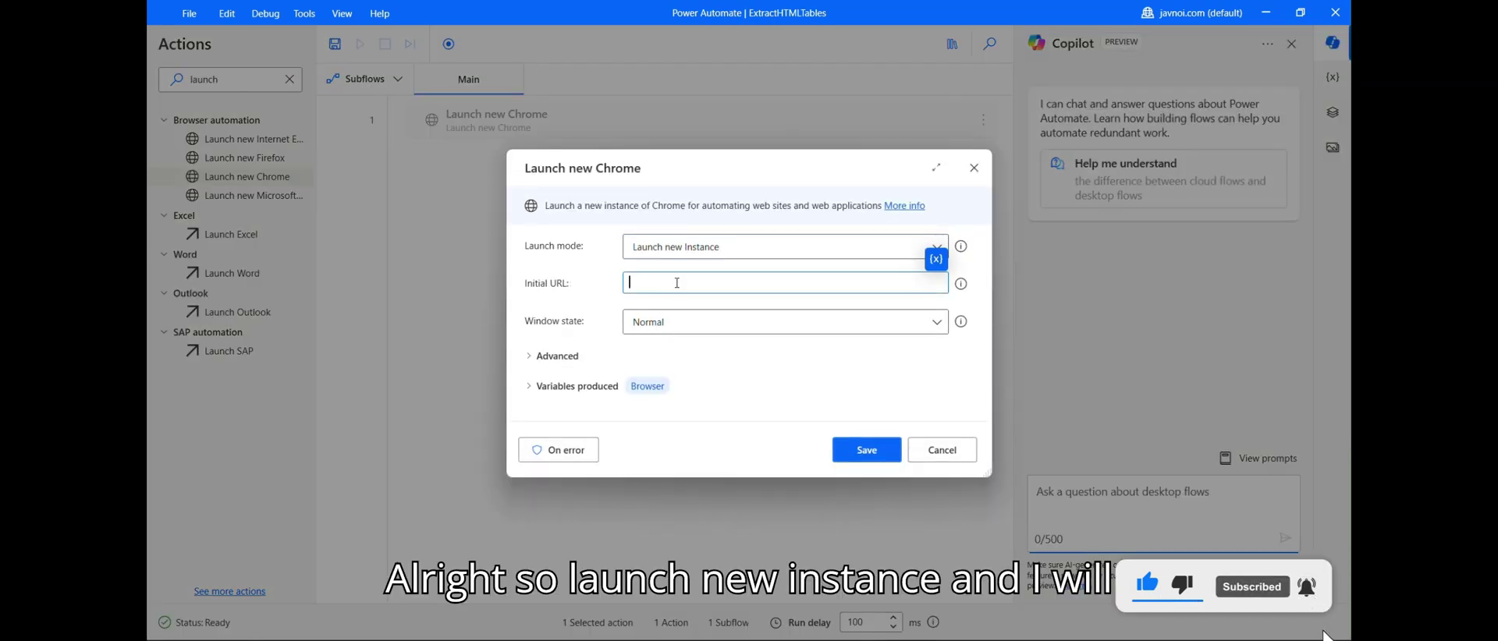
key(ctrl+v)
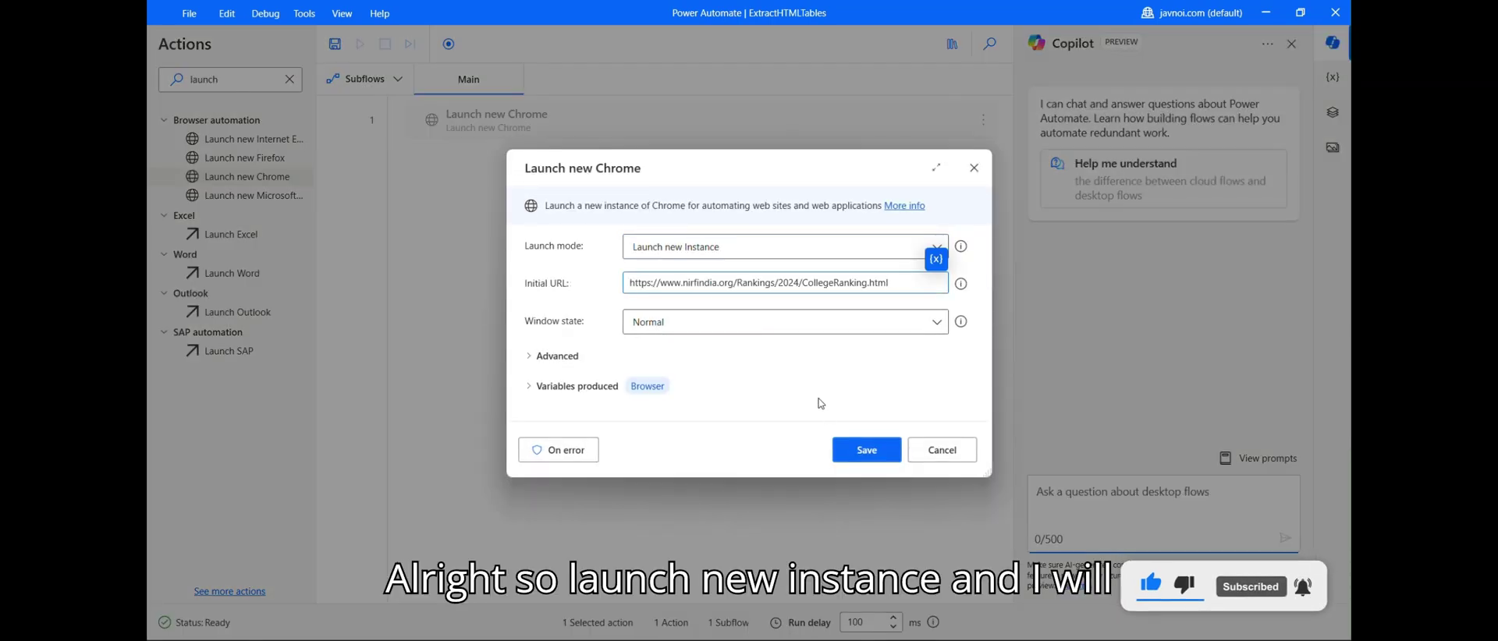
click(860, 449)
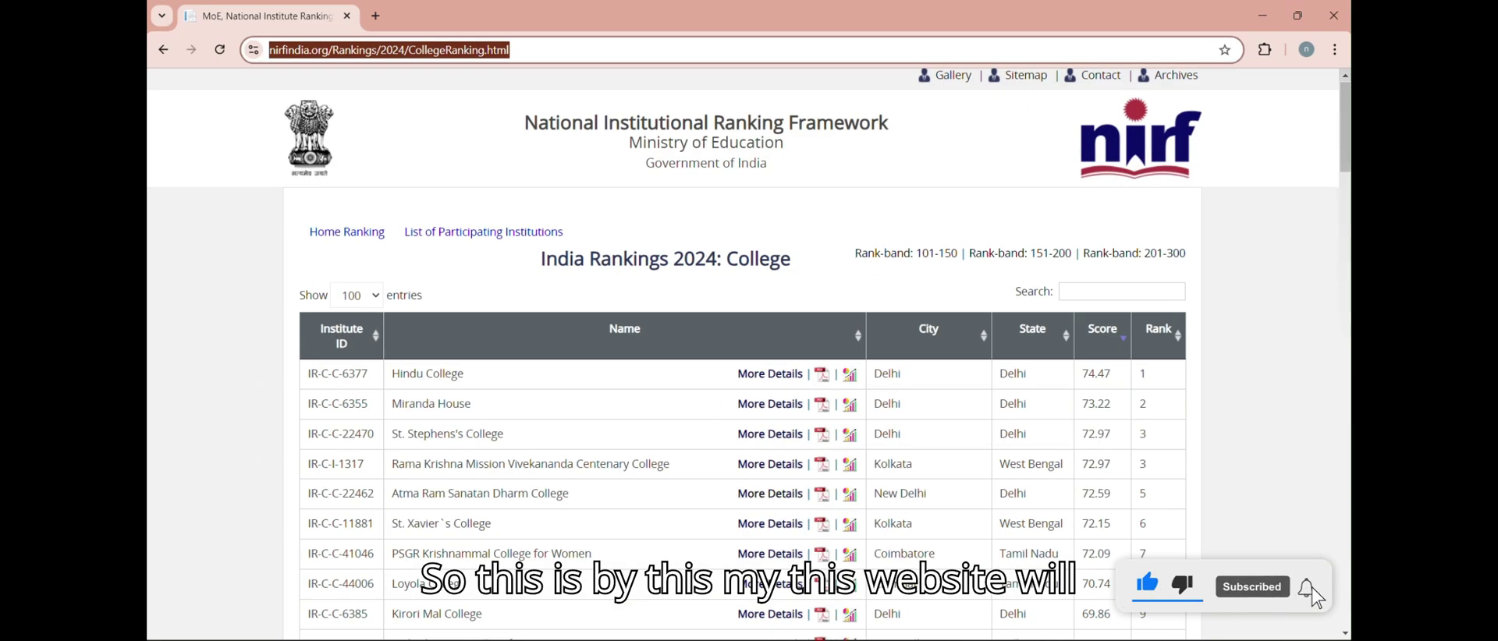
Step: Close the existing Chrome window and set the flow's run delay to 1 ms
click(1333, 16)
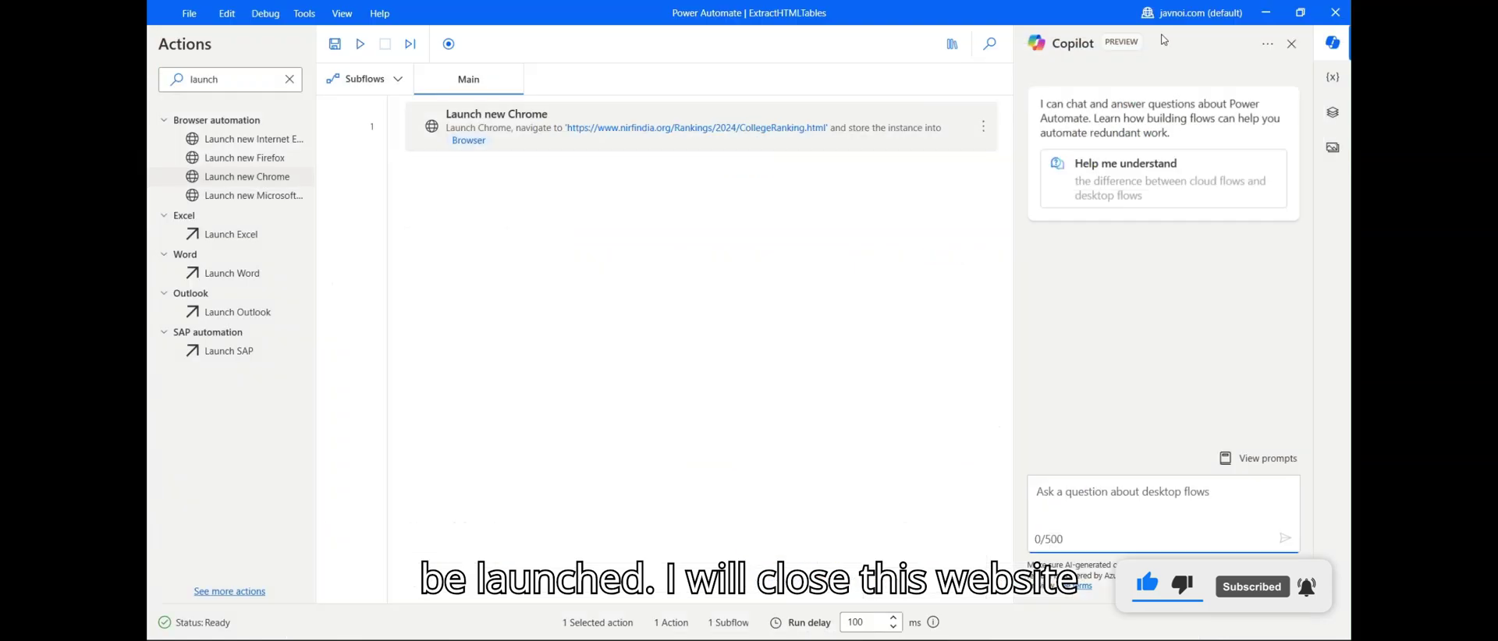
double_click(868, 617)
text(1)
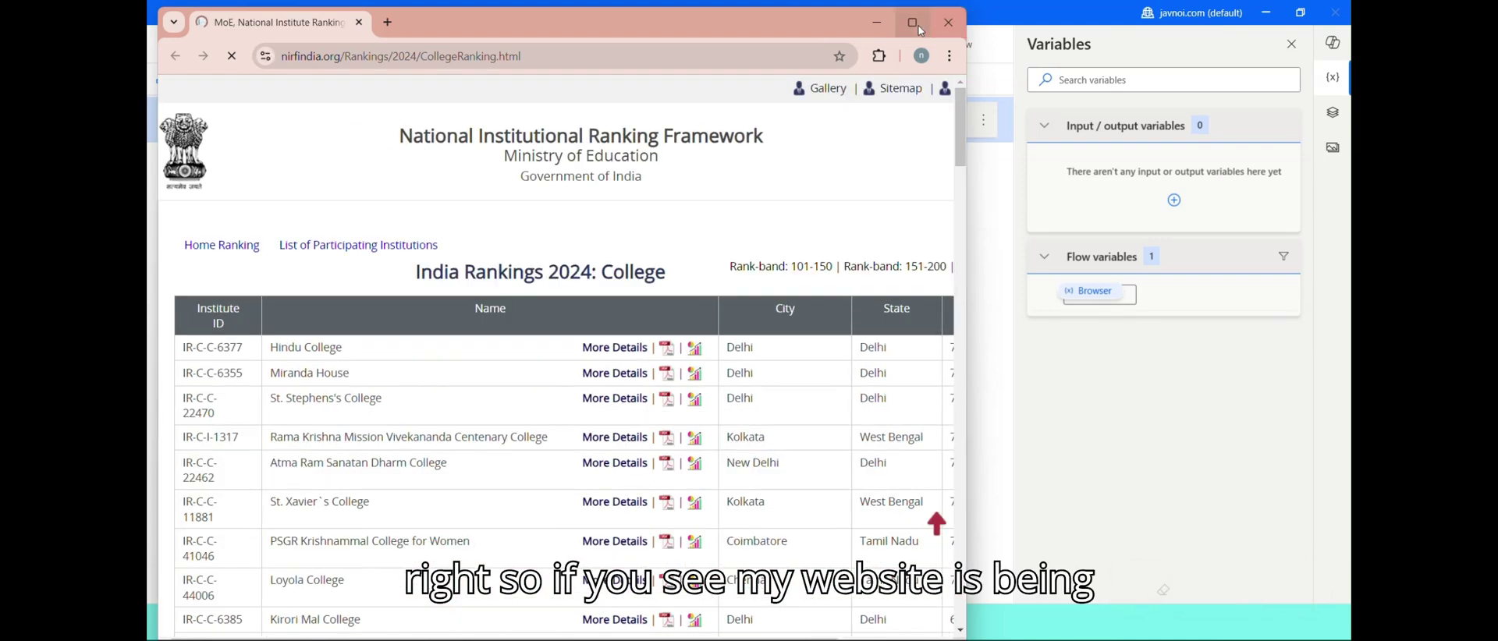
Step: Maximize the Chrome window launched by the test run, then return to Power Automate
click(915, 24)
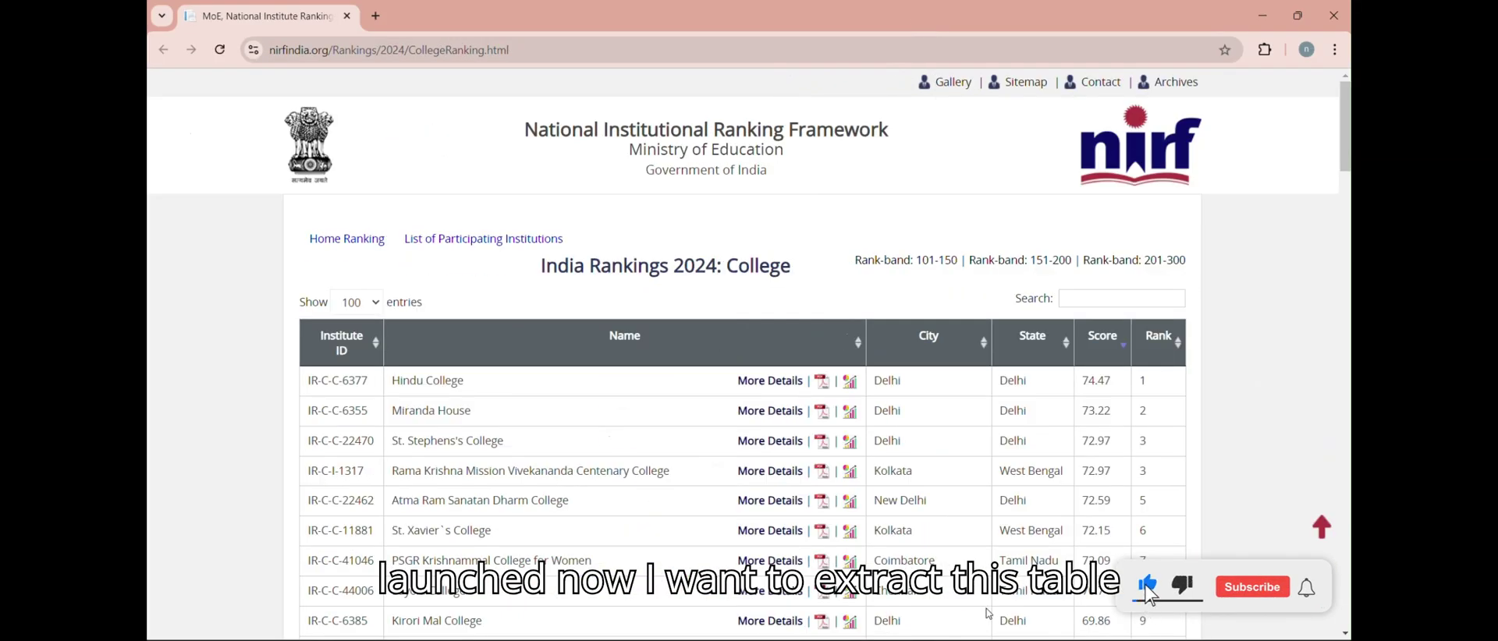
click(1006, 571)
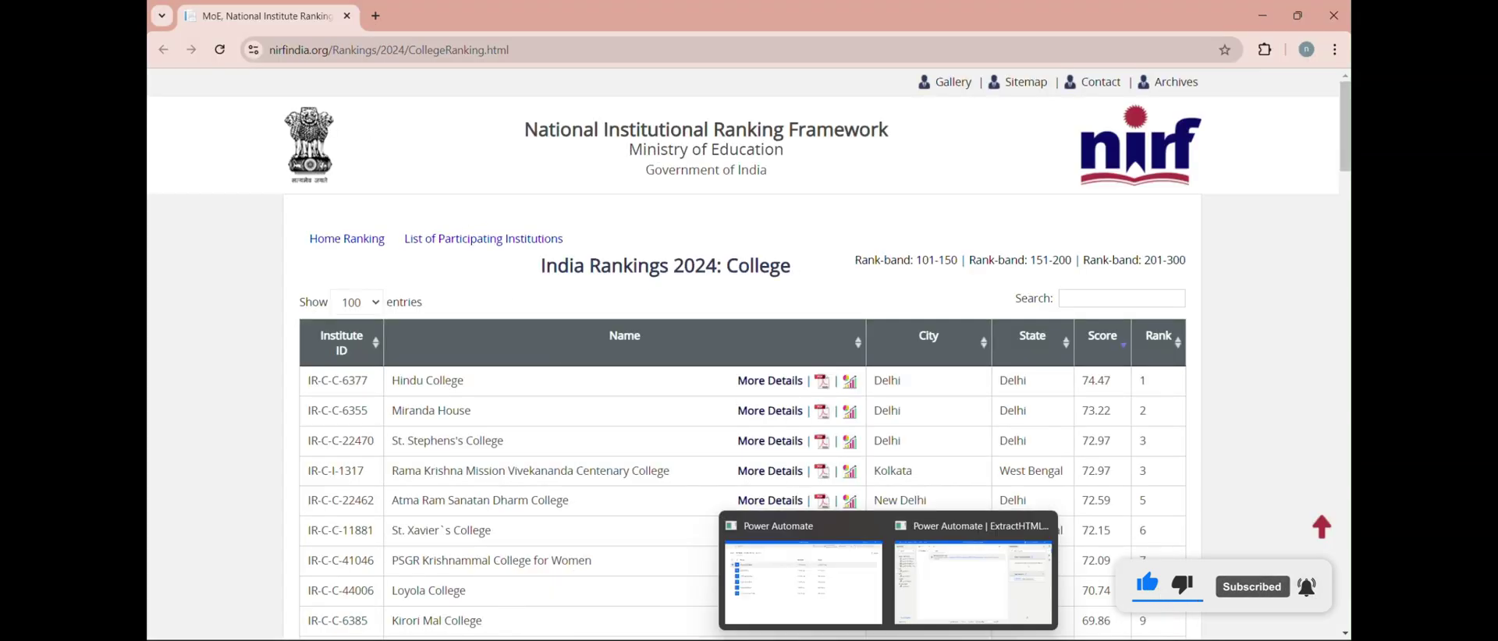
click(967, 573)
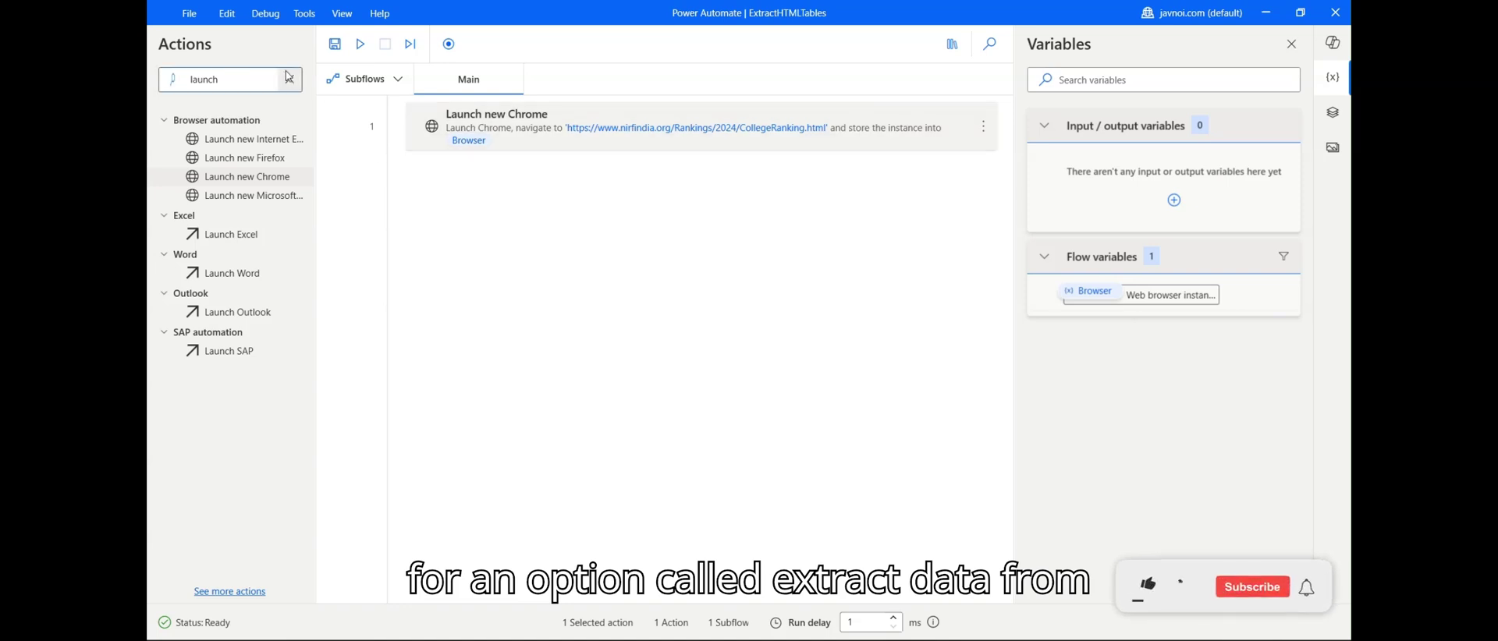
click(251, 80)
Step: Add an Extract data from web page step after the launch step and bring up the live helper
key(ctrl+a)
key(BackSpace)
text(extrac)
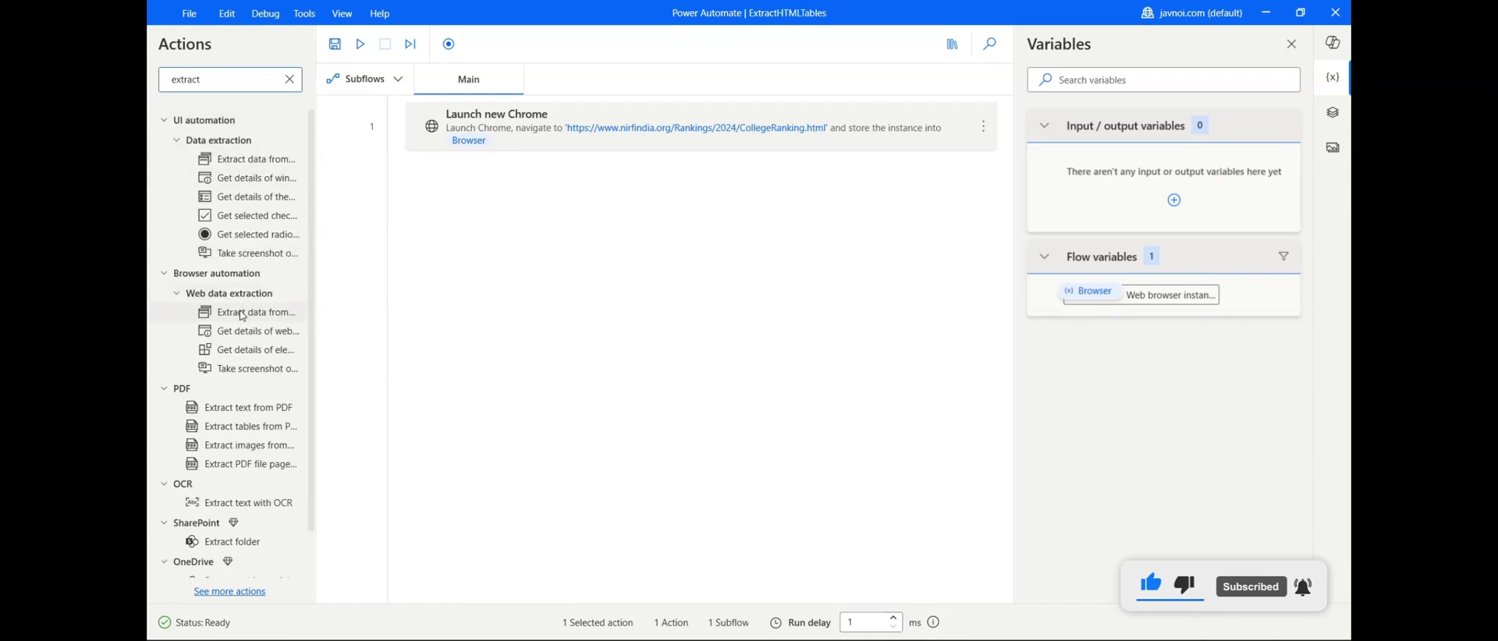
drag(243, 312, 559, 192)
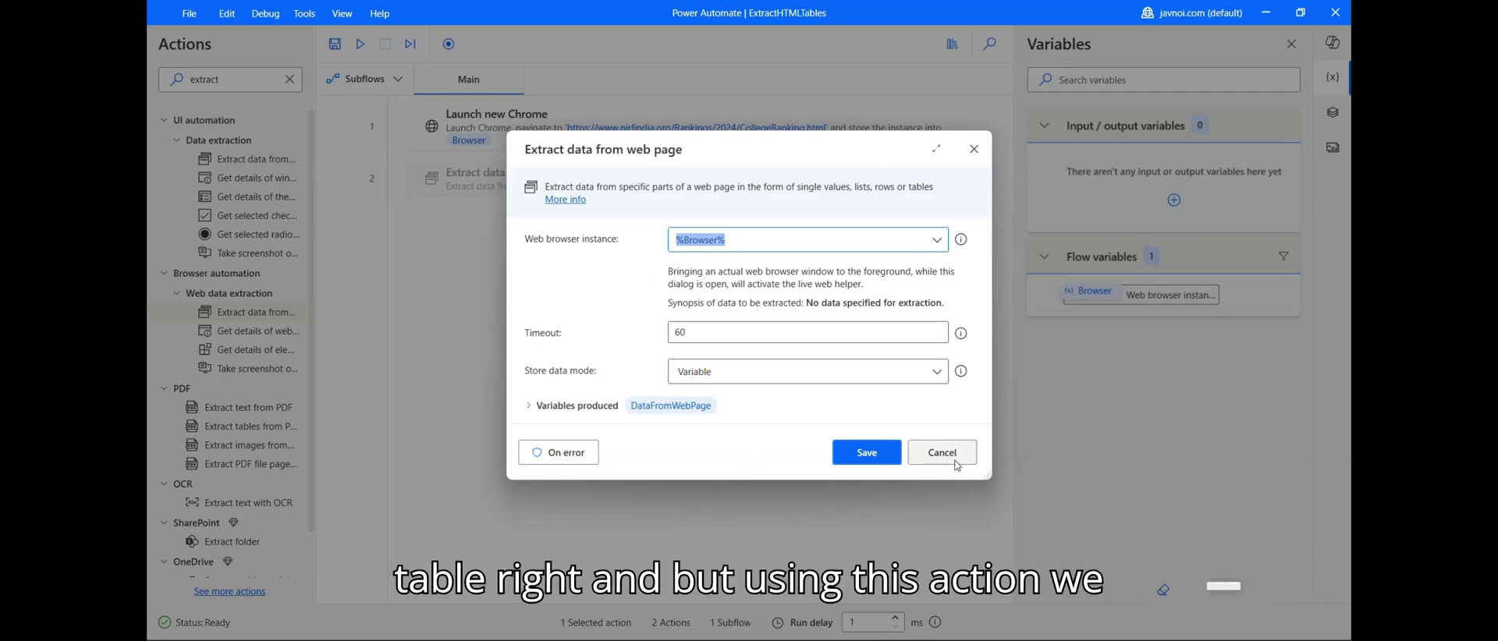
mouse_move(958, 639)
click(958, 581)
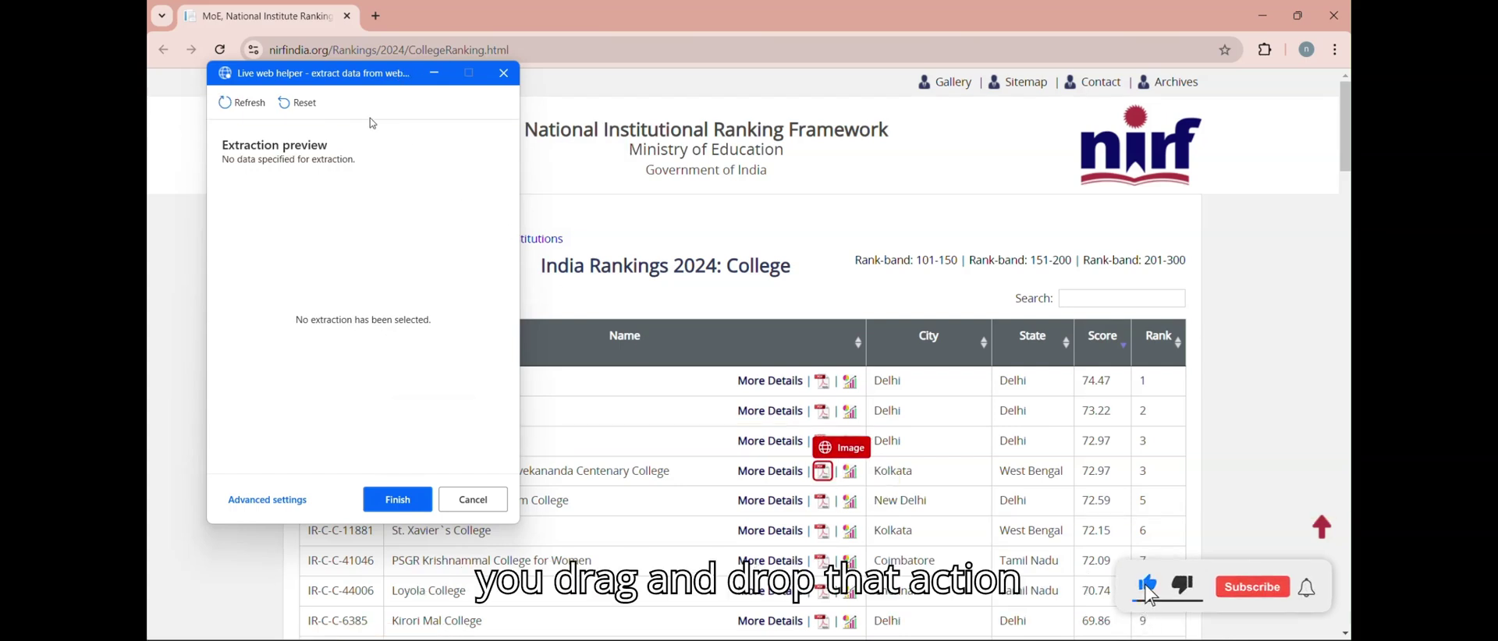
Step: From the Institute ID header, extract the entire rankings HTML table and finish with the 6-column preview
drag(316, 76, 944, 45)
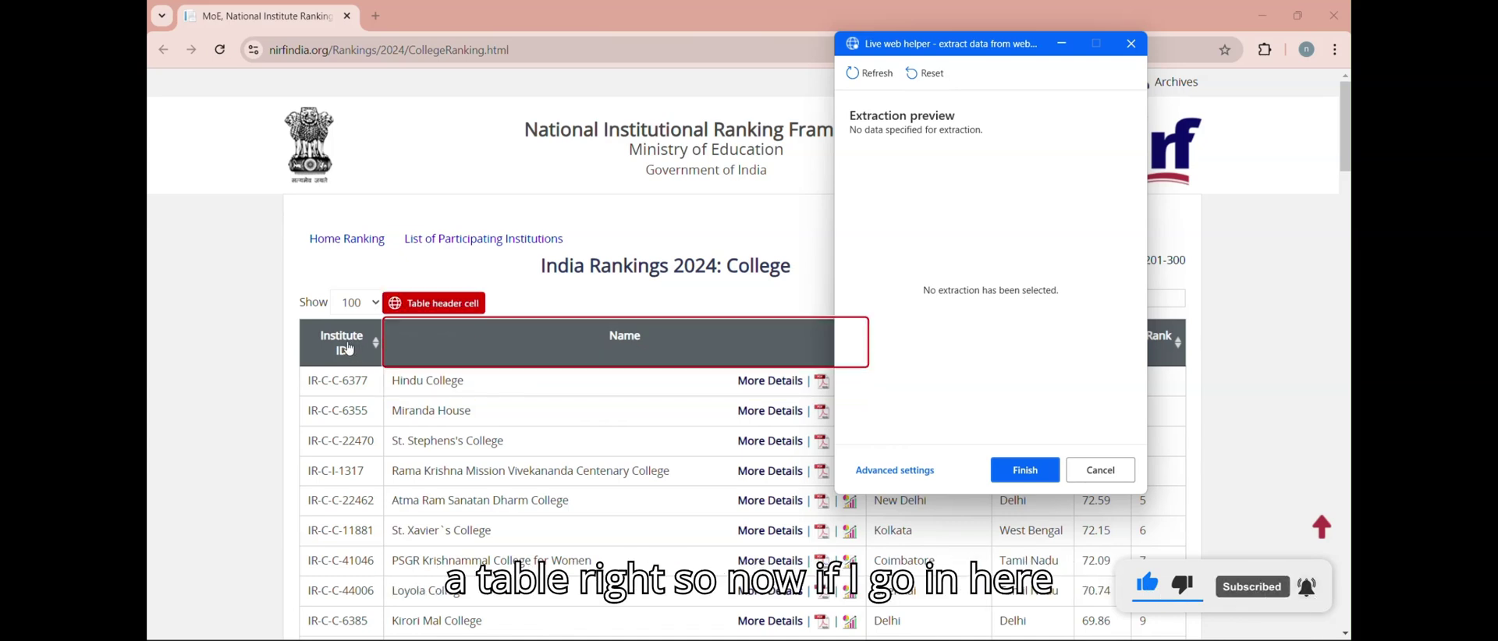
right_click(317, 335)
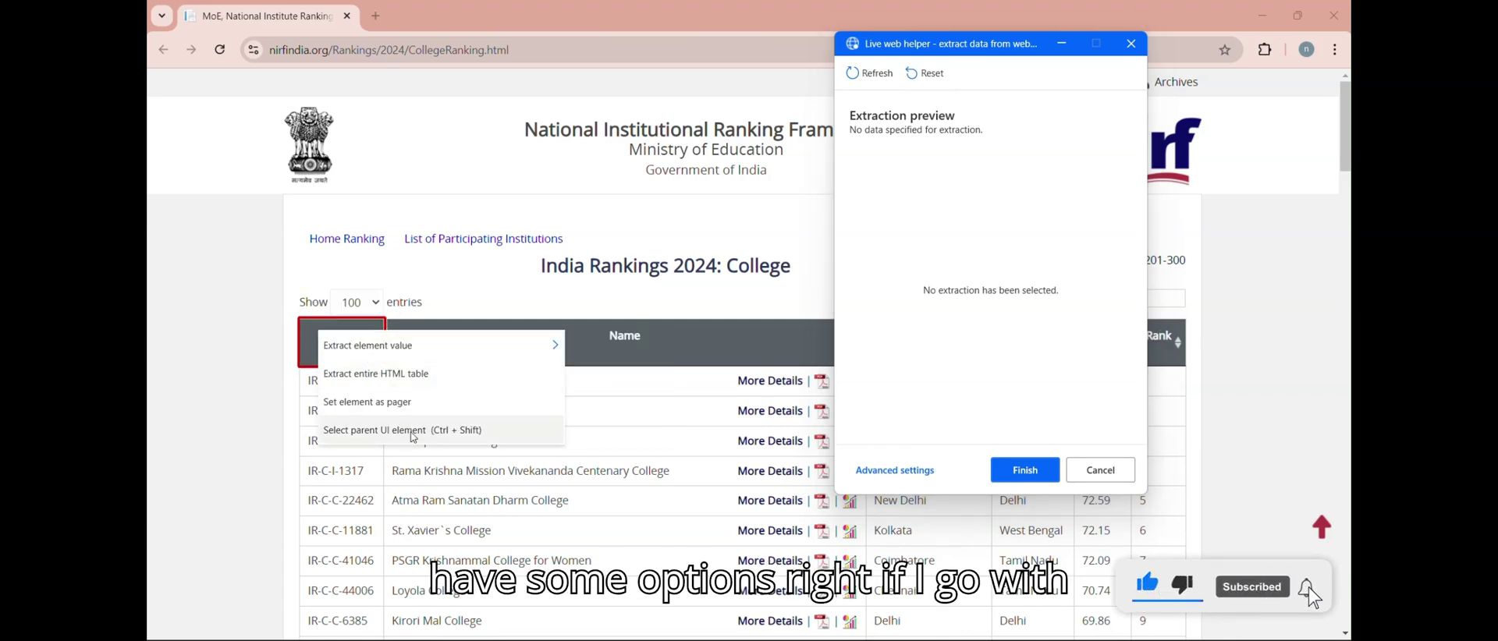
click(413, 436)
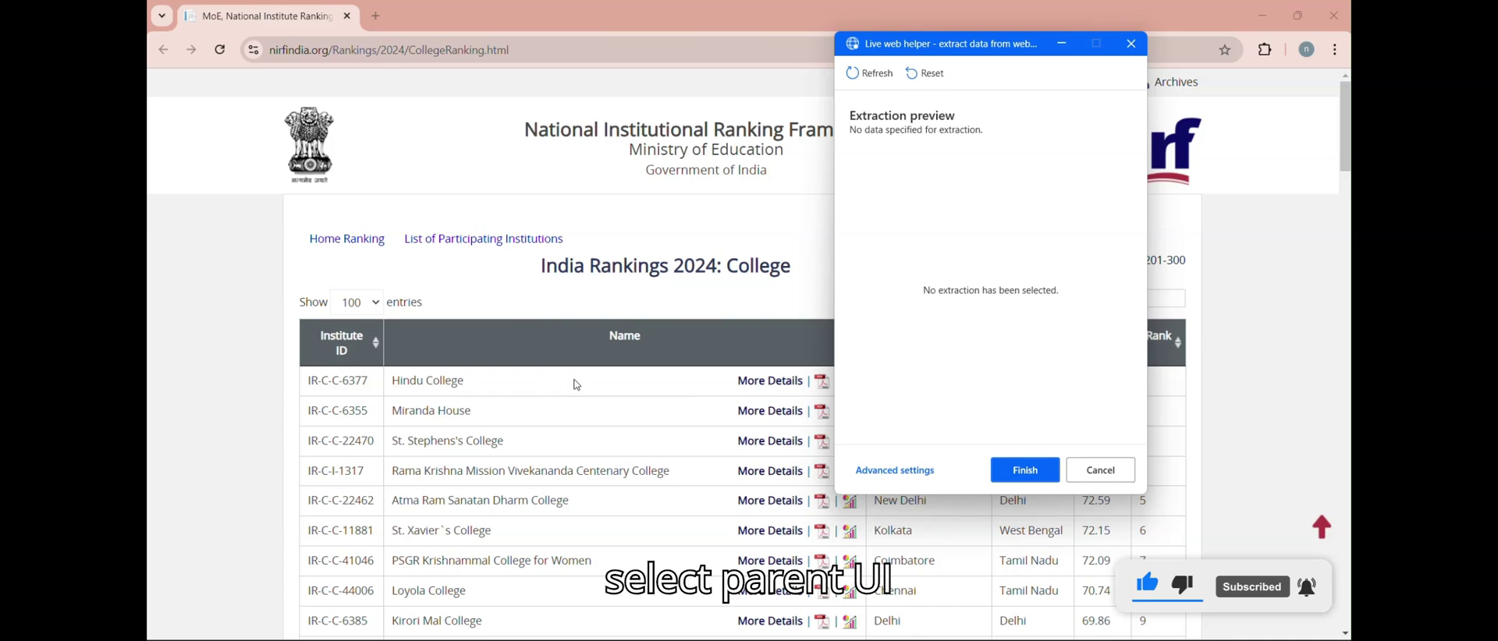
click(333, 339)
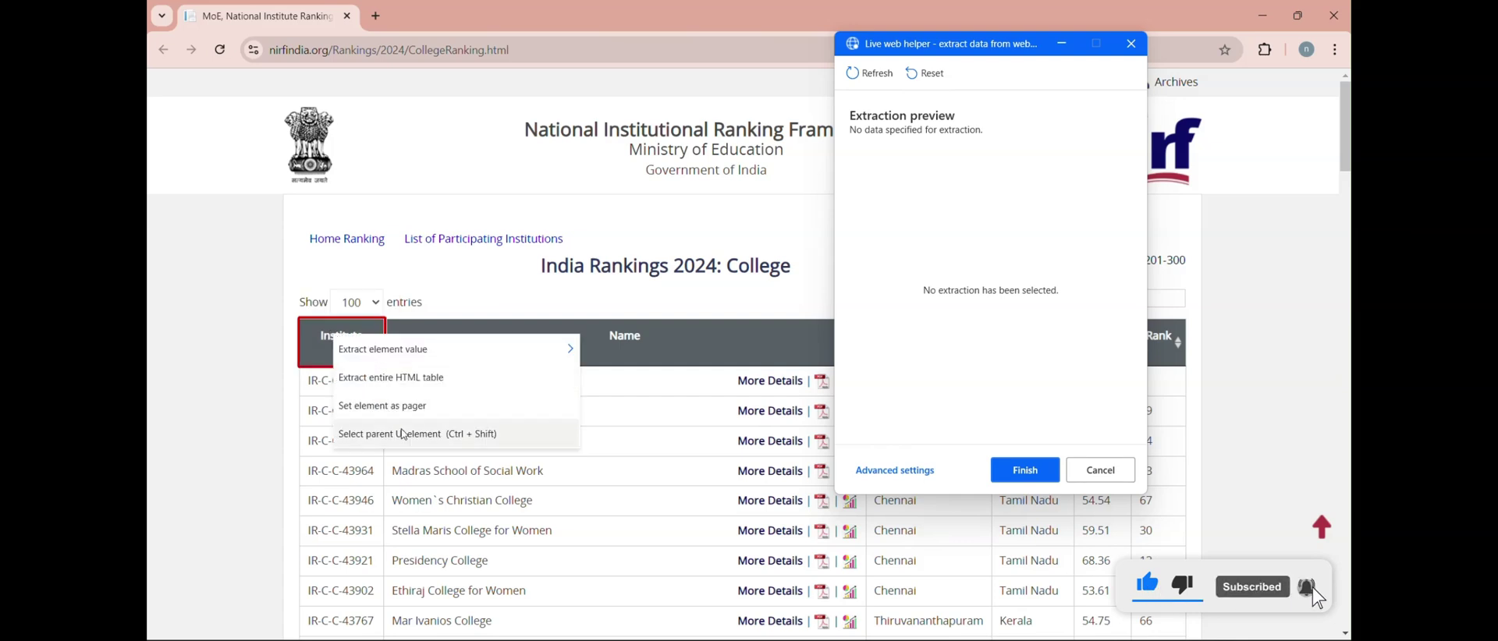
click(408, 437)
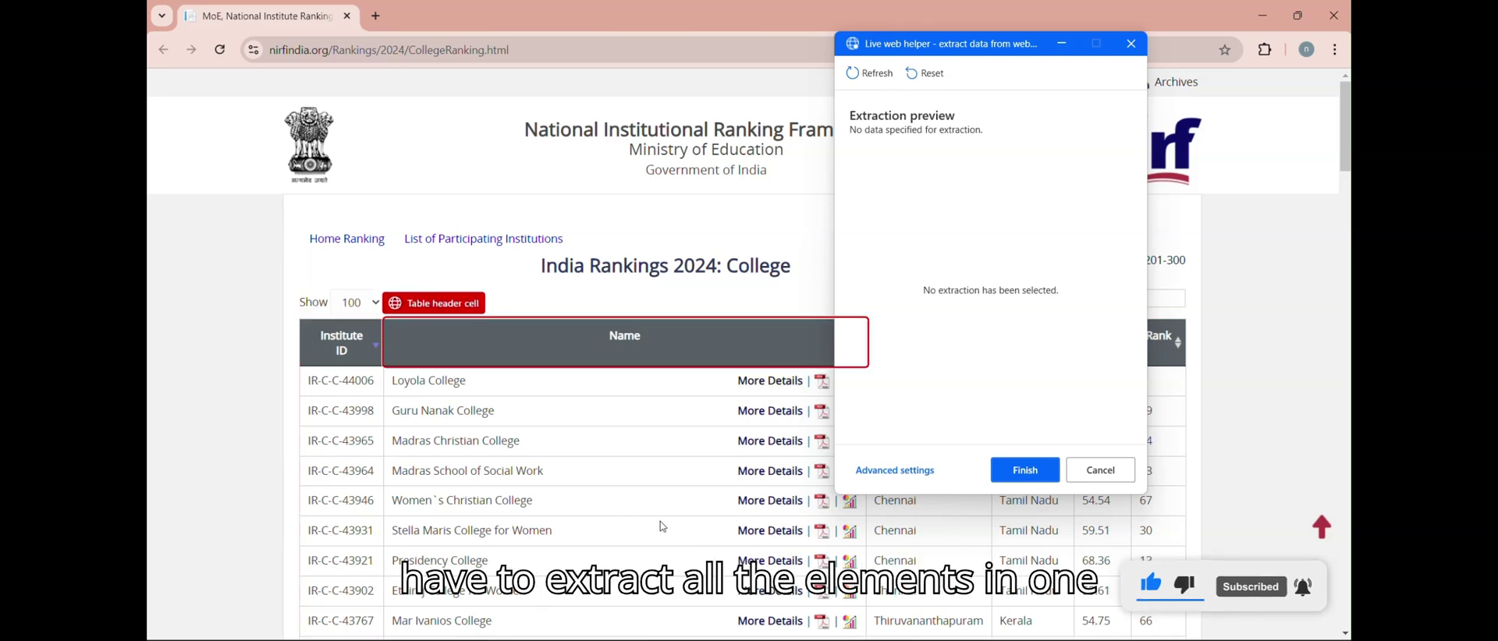
click(320, 336)
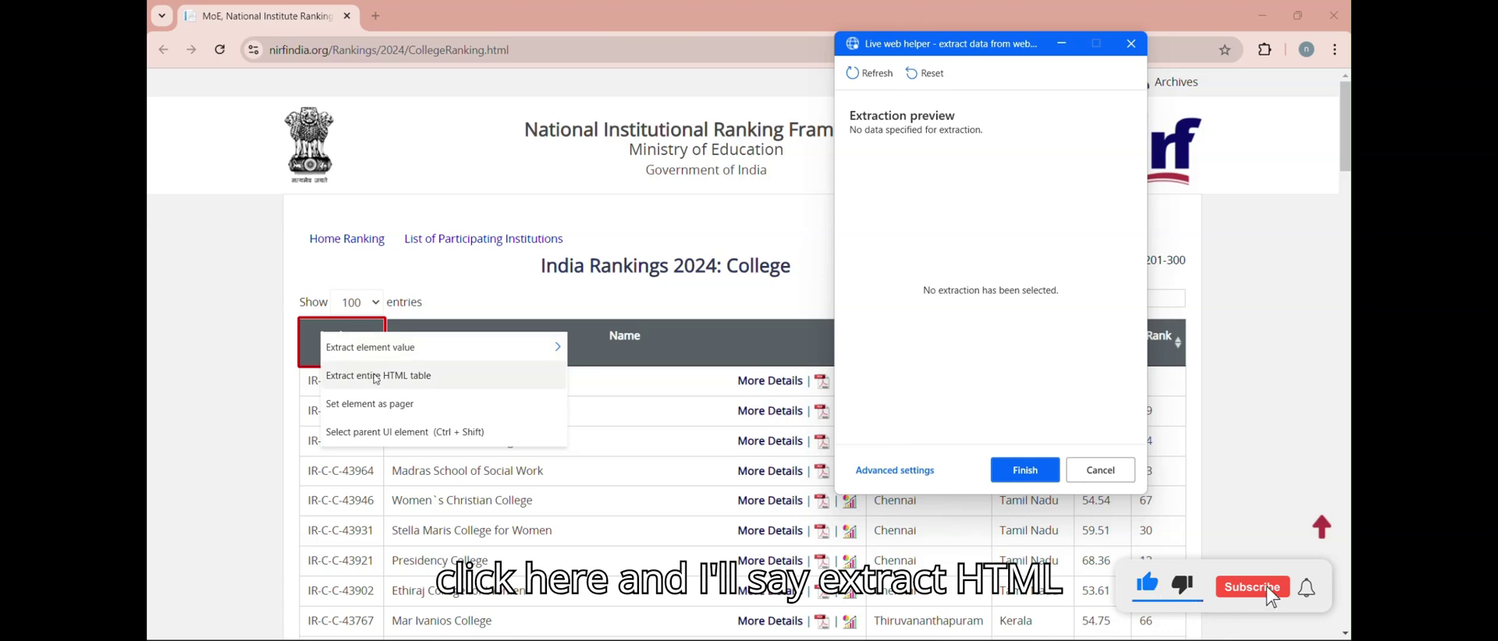
click(375, 377)
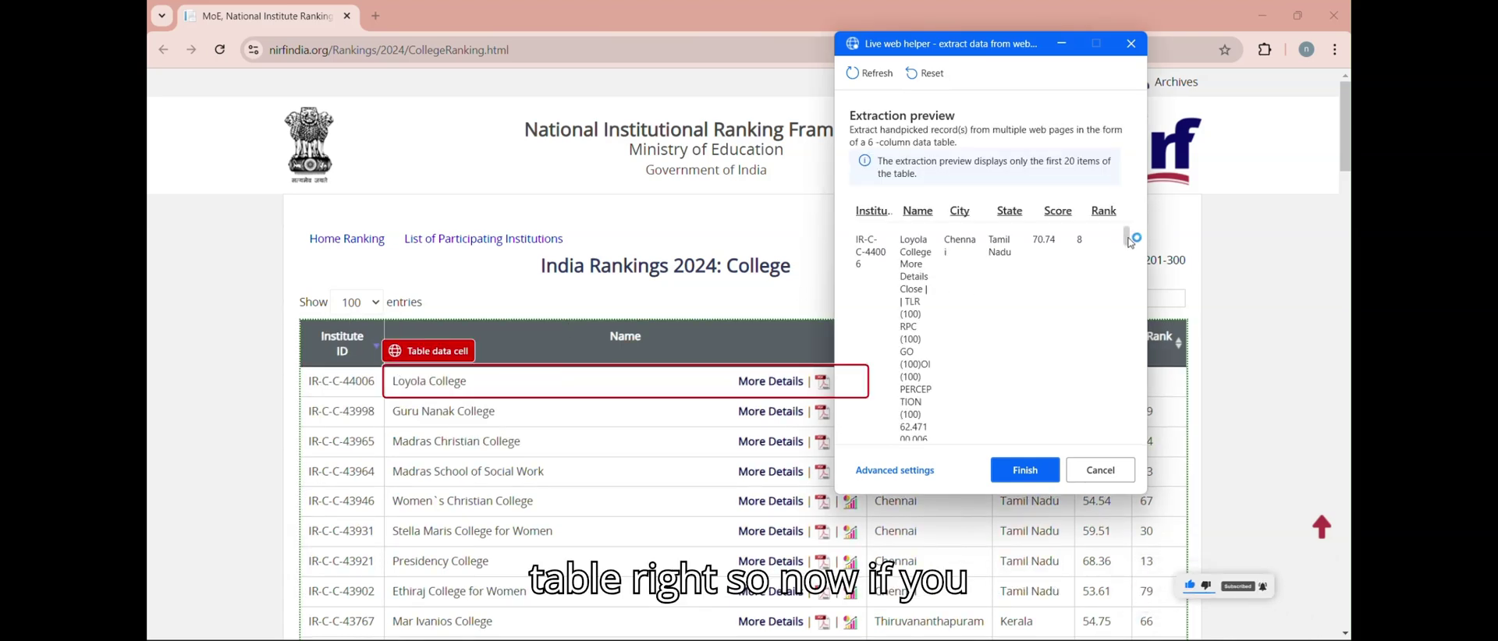
mouse_move(1131, 245)
mouse_down()
mouse_move(1133, 448)
mouse_move(1135, 237)
mouse_up()
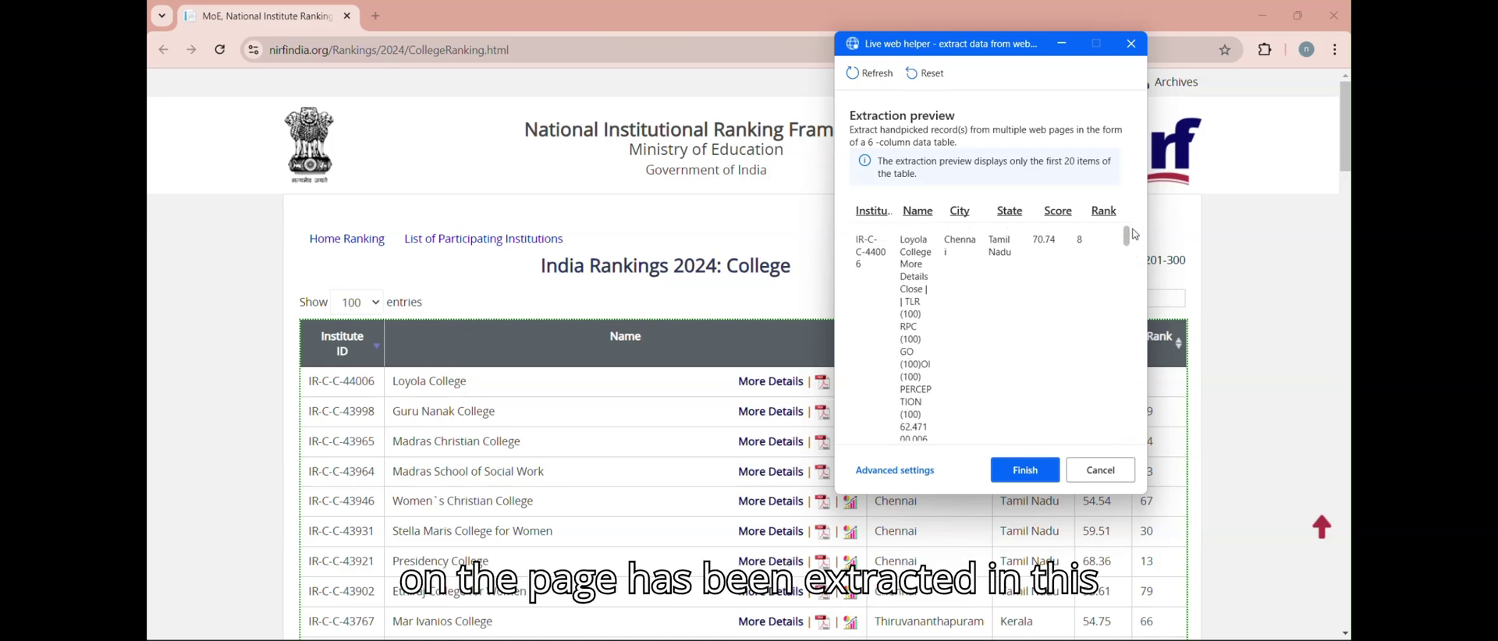
click(1026, 471)
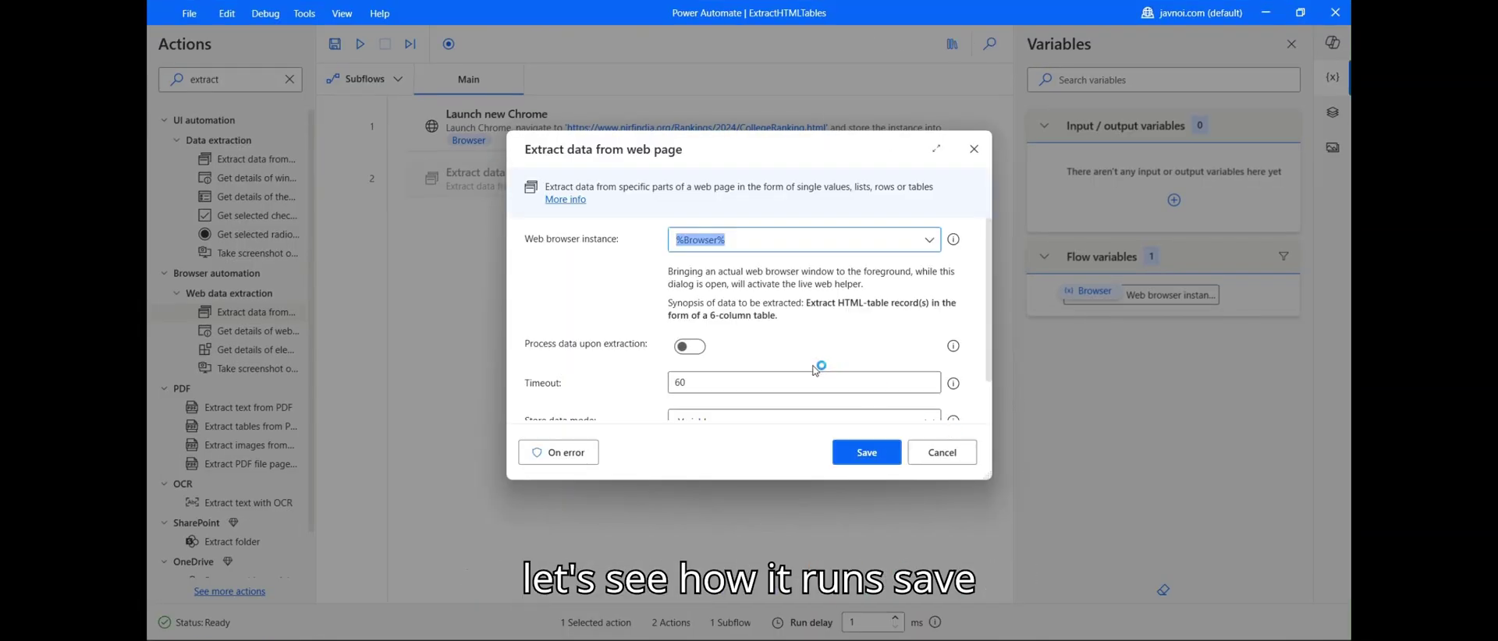
Step: Save the extraction into DataFromWebPage, run from step 1, and open the 100-row, 6-column result
click(867, 456)
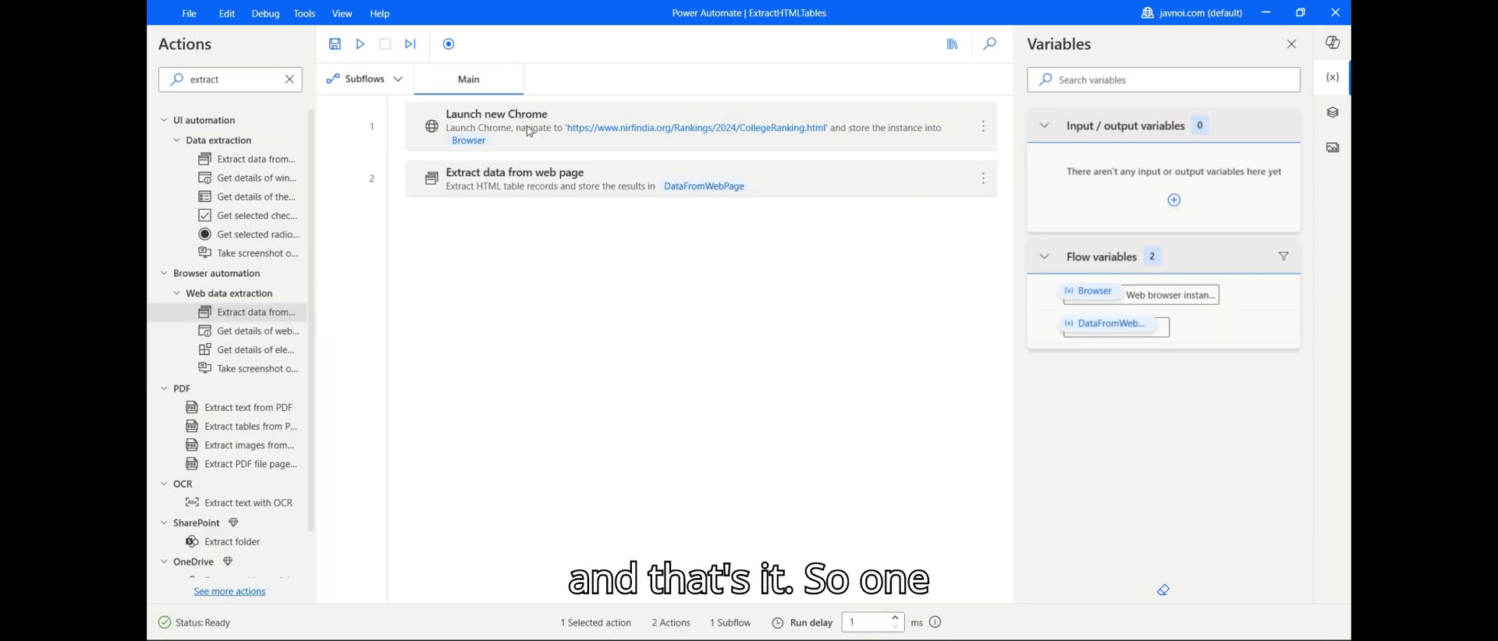
right_click(530, 132)
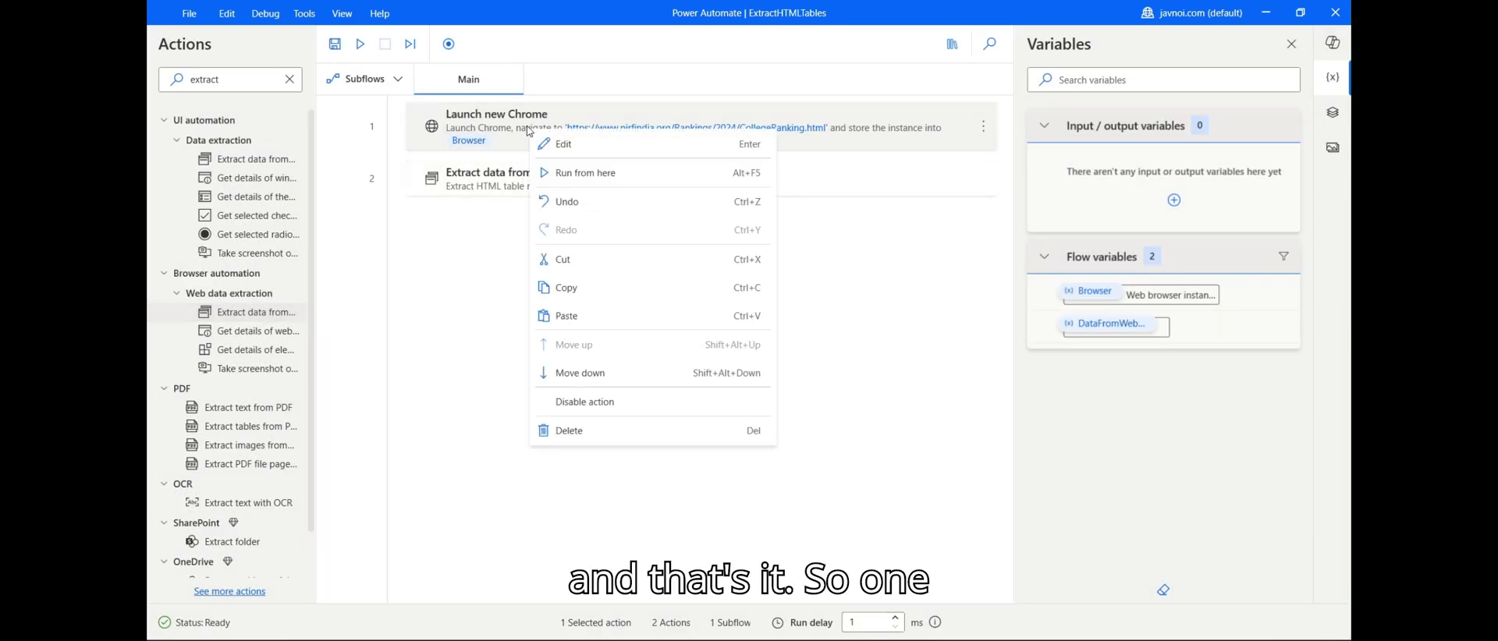
click(570, 169)
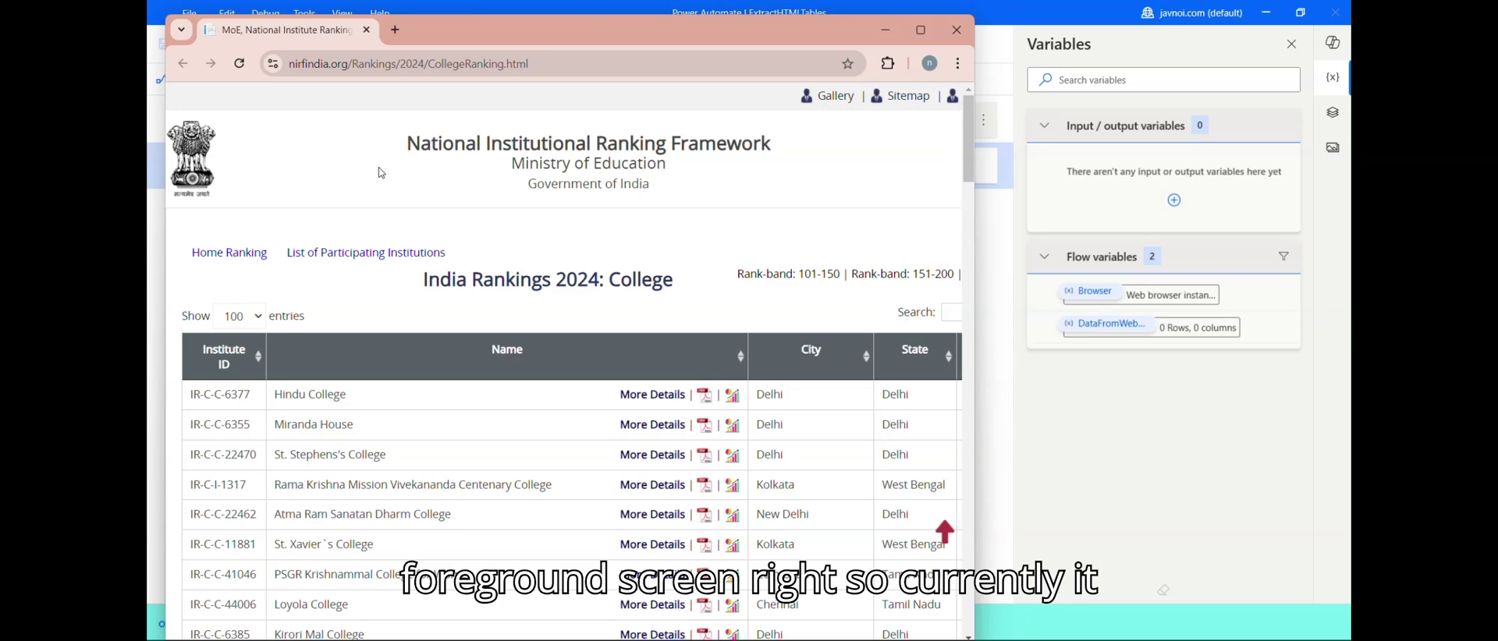
click(1170, 339)
double_click(1182, 339)
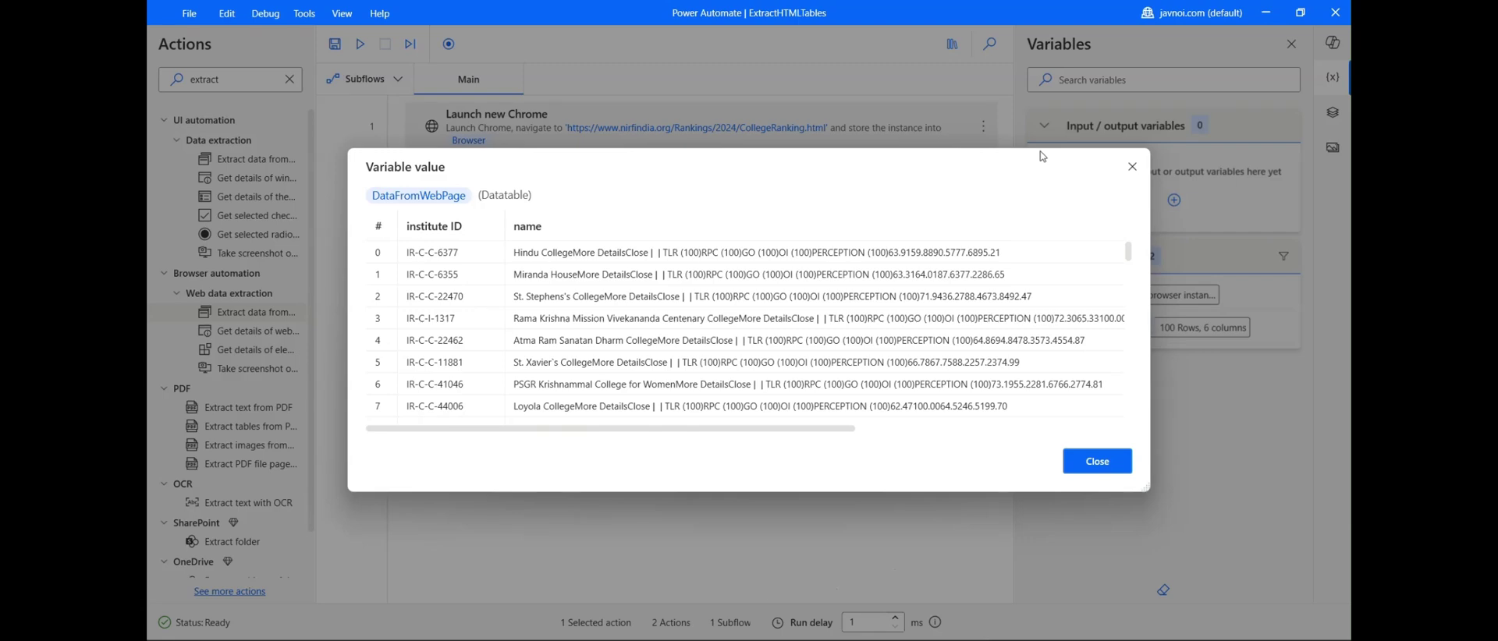
Step: Enlarge the DataFromWebPage value window and scroll through its rows
drag(1039, 146, 1020, 38)
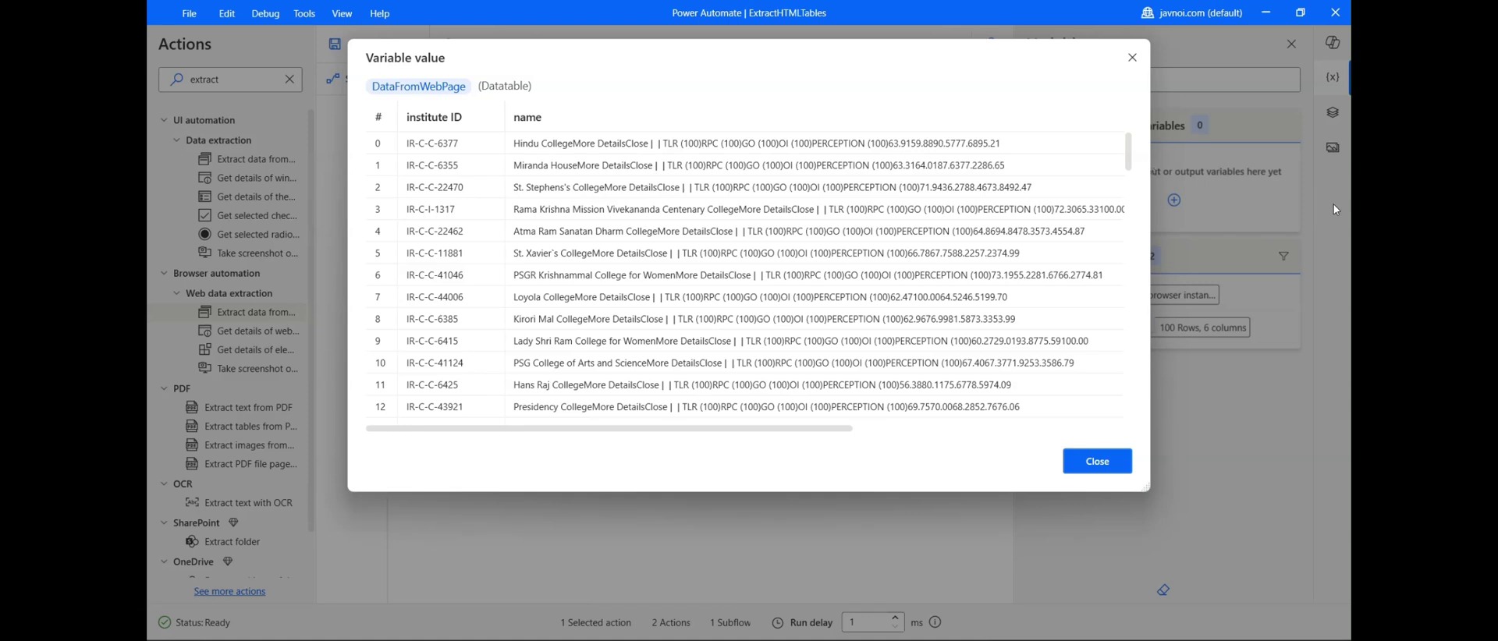
drag(1147, 487, 1342, 610)
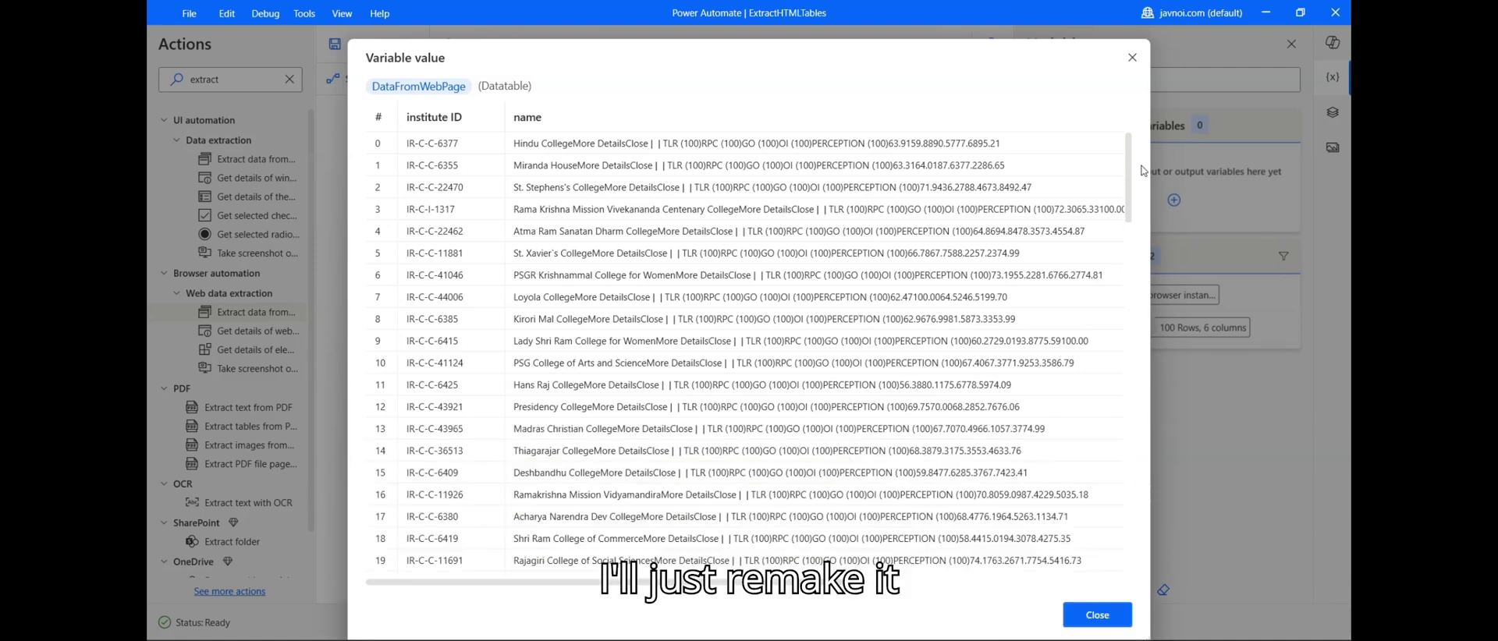
scroll(1129, 152, down, 1)
scroll(1128, 148, up, 1)
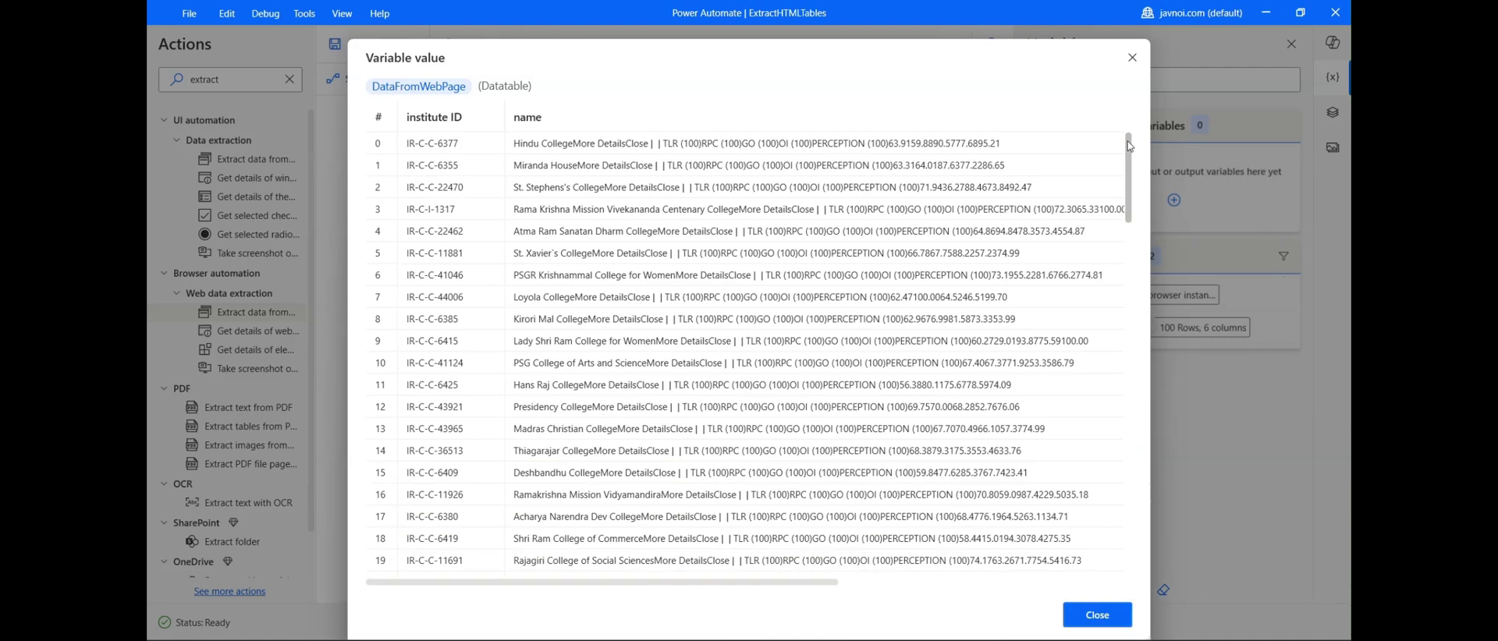
drag(1129, 156, 1129, 569)
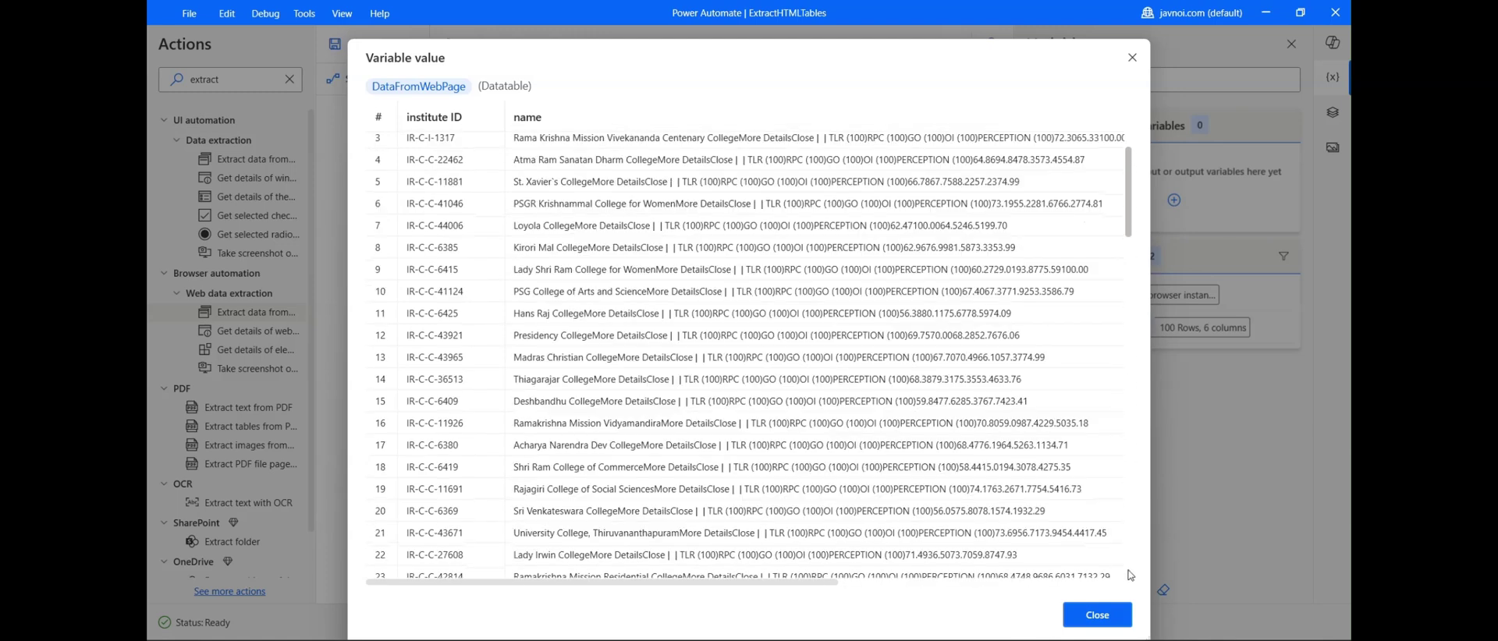
Step: Compare the data with the maximized Chrome rankings page, close the datatable, and reopen the extraction step
mouse_move(957, 640)
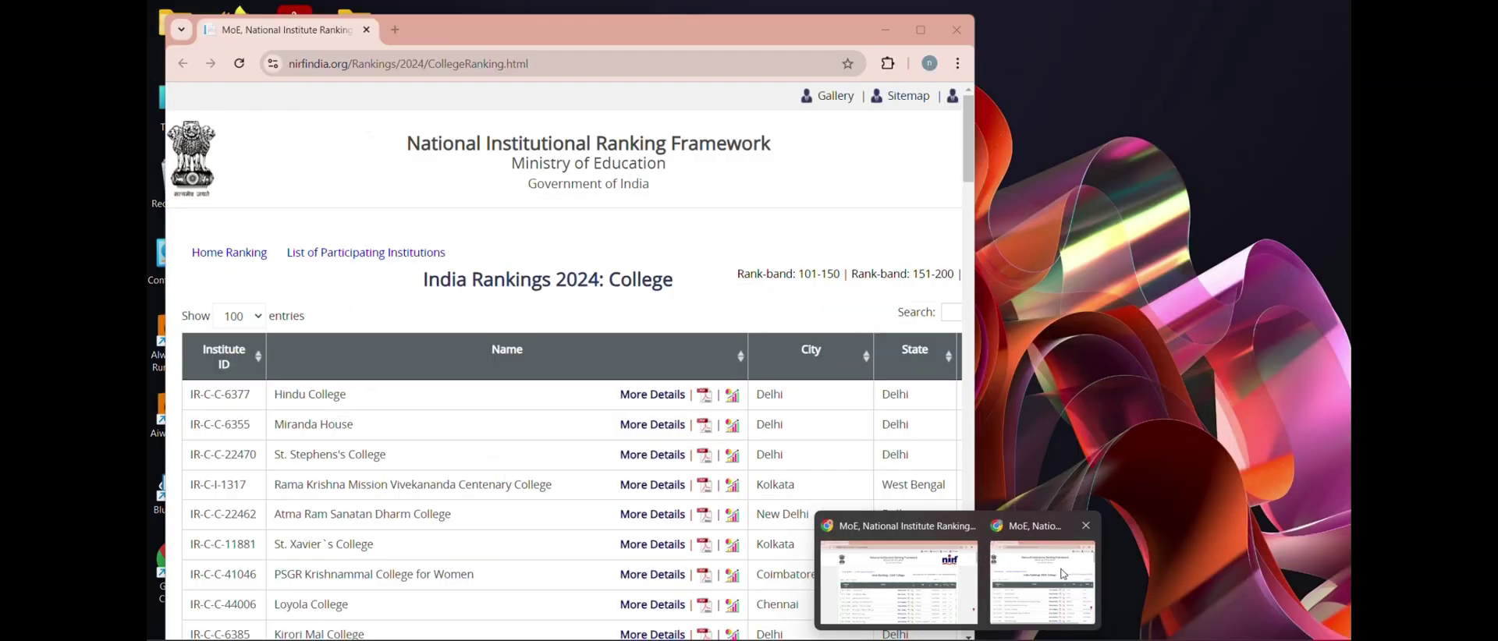
click(899, 581)
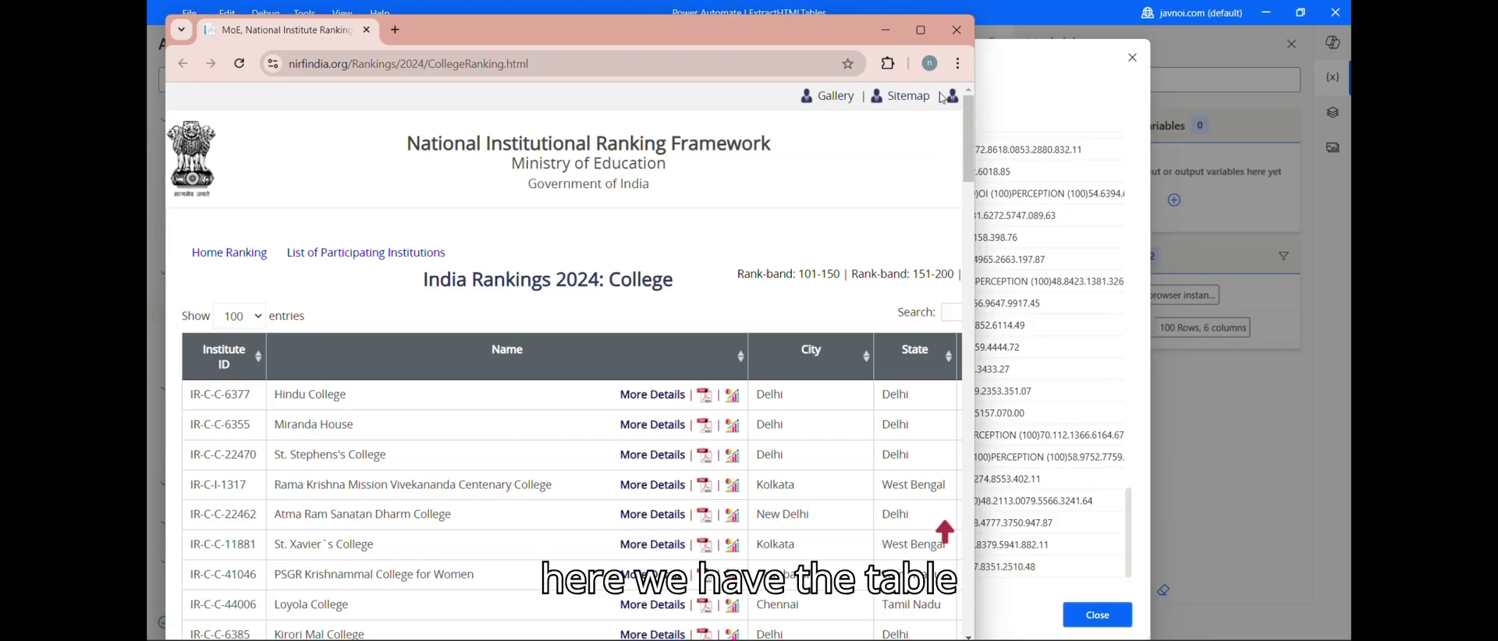
click(920, 30)
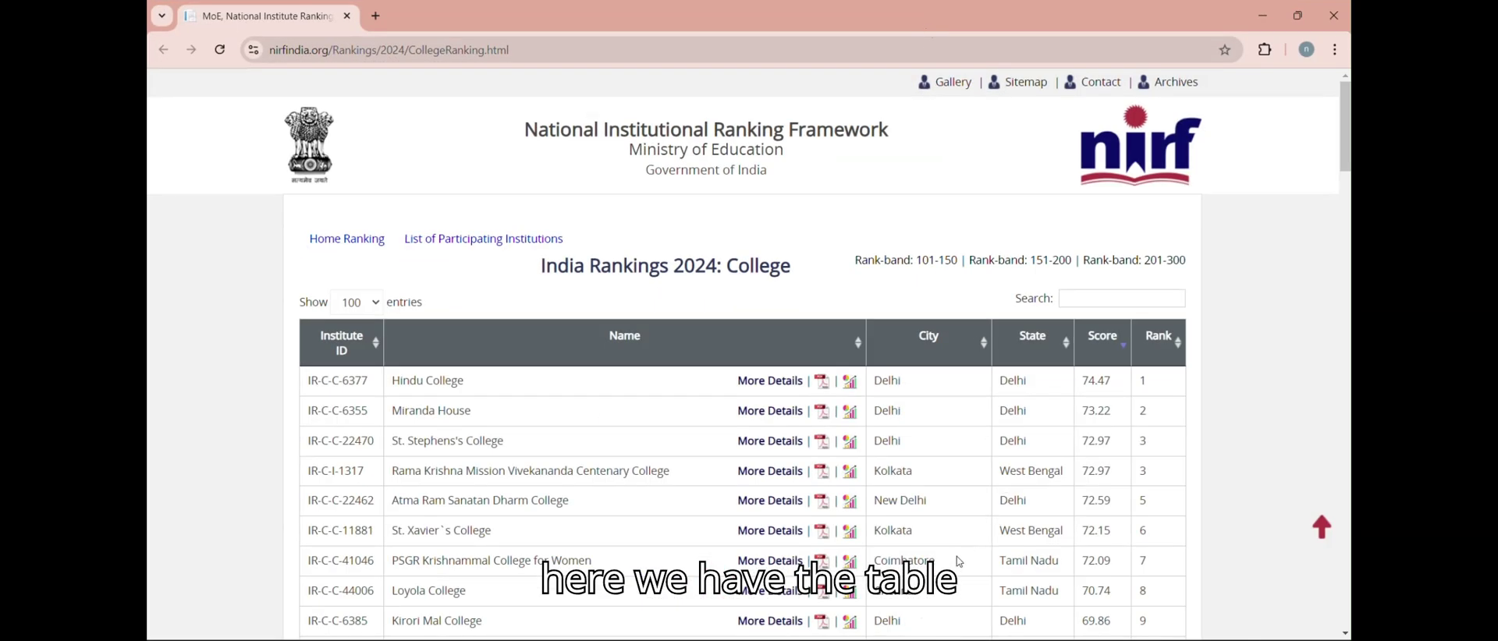
mouse_move(964, 638)
click(975, 586)
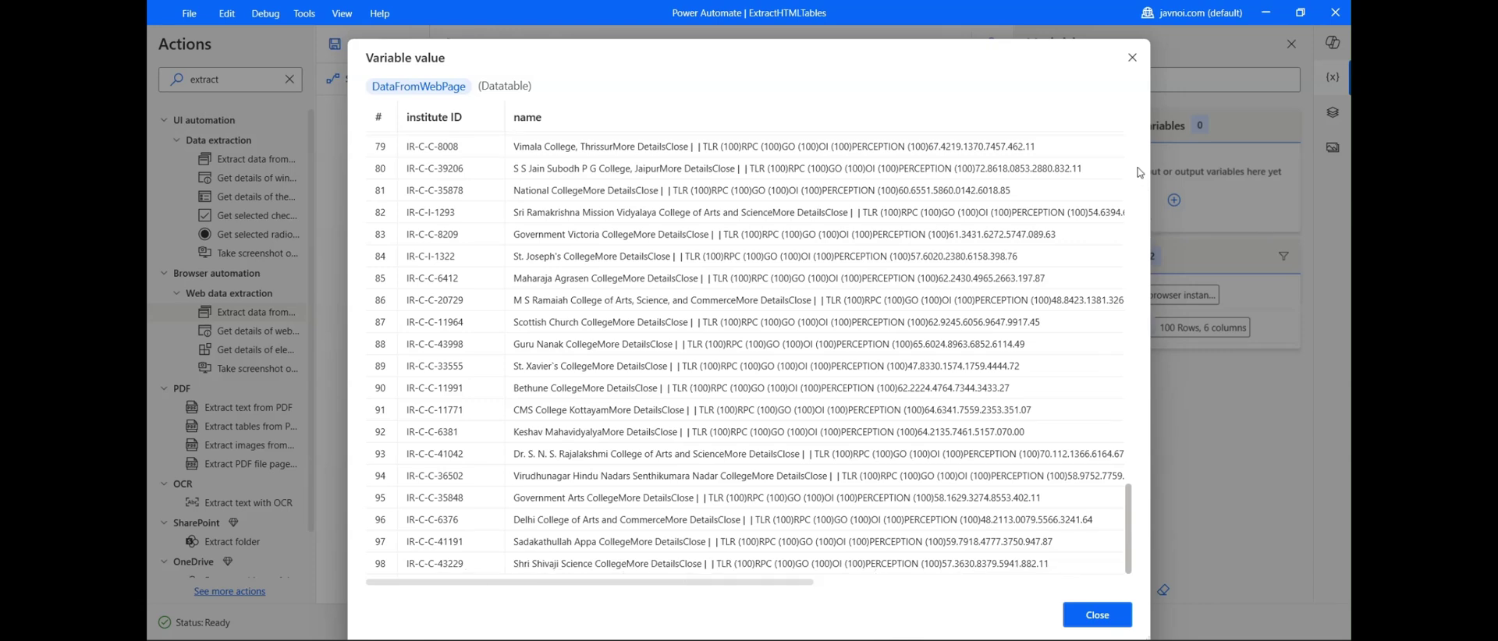
click(1134, 153)
click(1097, 615)
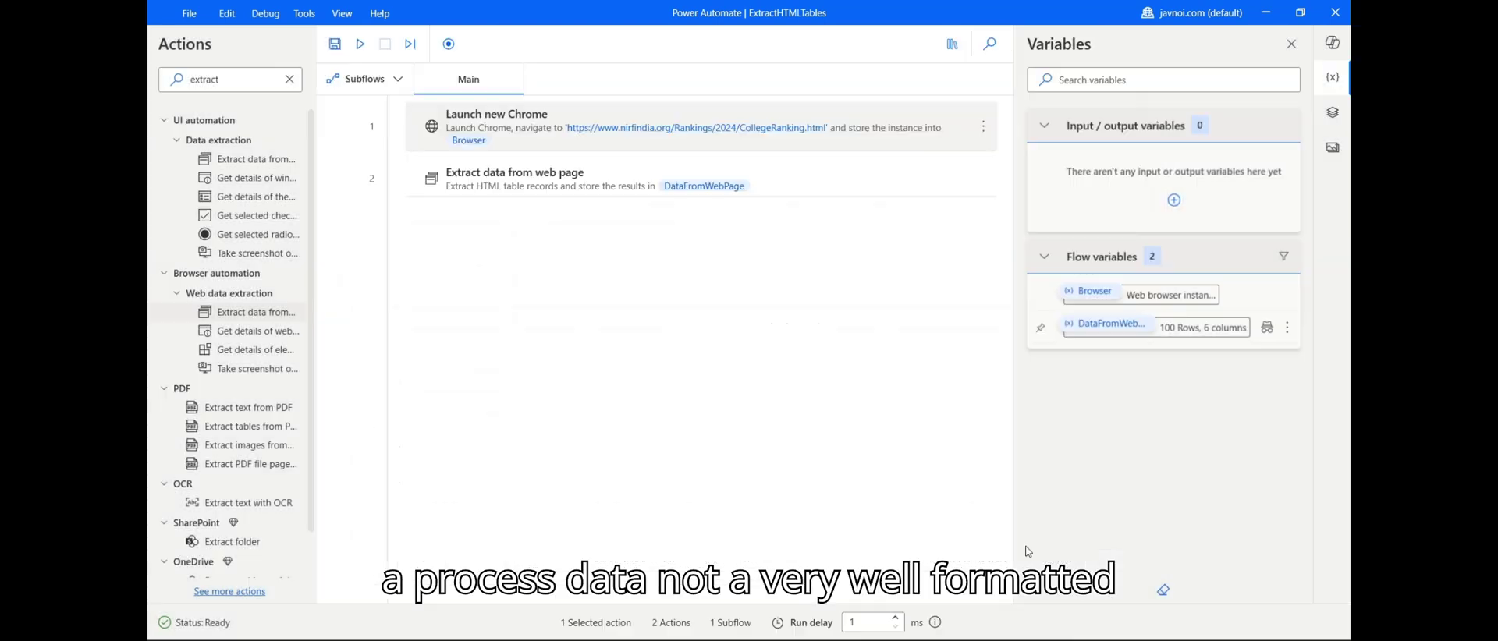
double_click(595, 179)
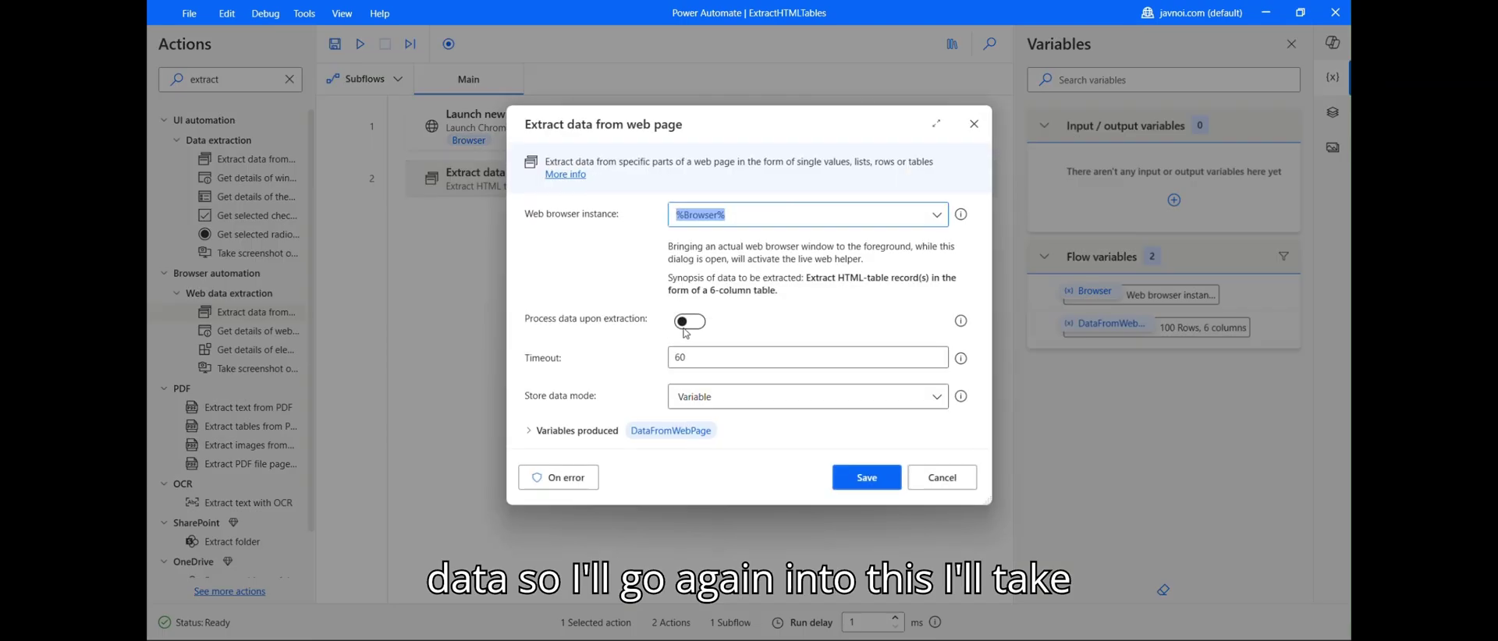
Step: Turn on Process data upon extraction, rerun the flow, and view the cleaned 100-row, 6-column DataFromWebPage
click(688, 323)
click(865, 476)
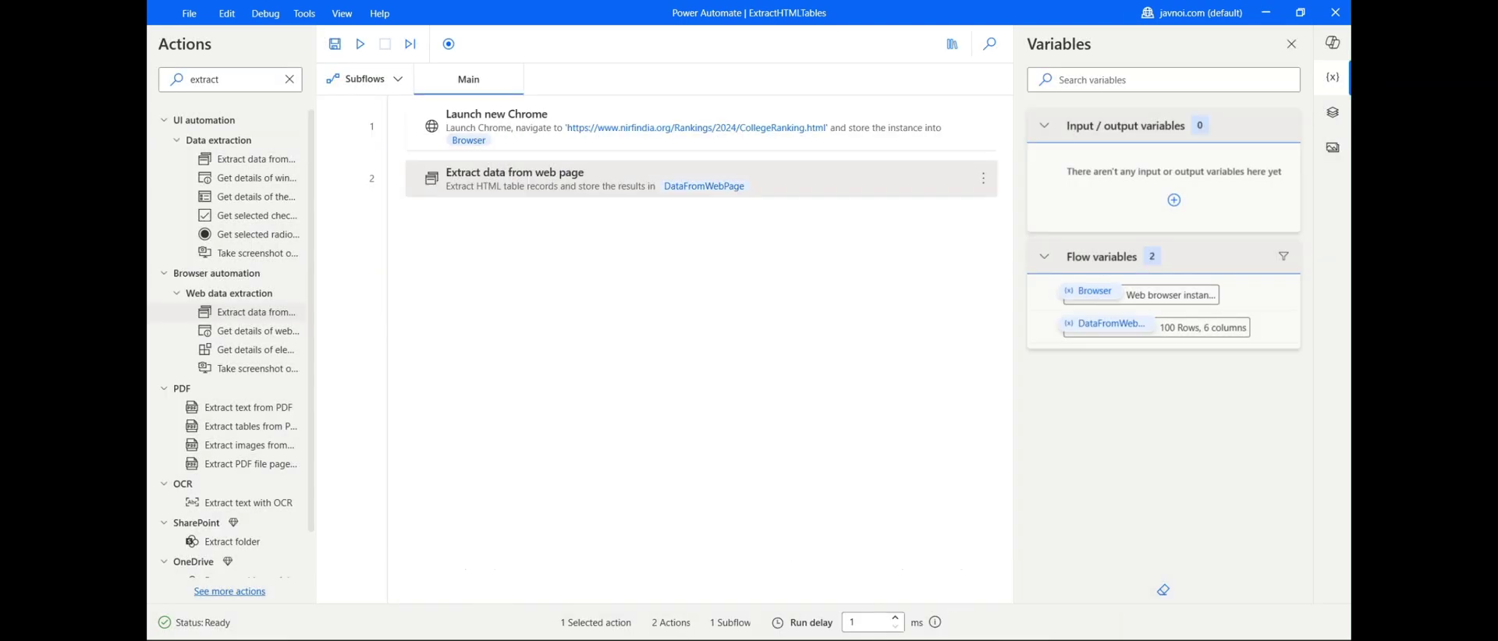
mouse_move(942, 636)
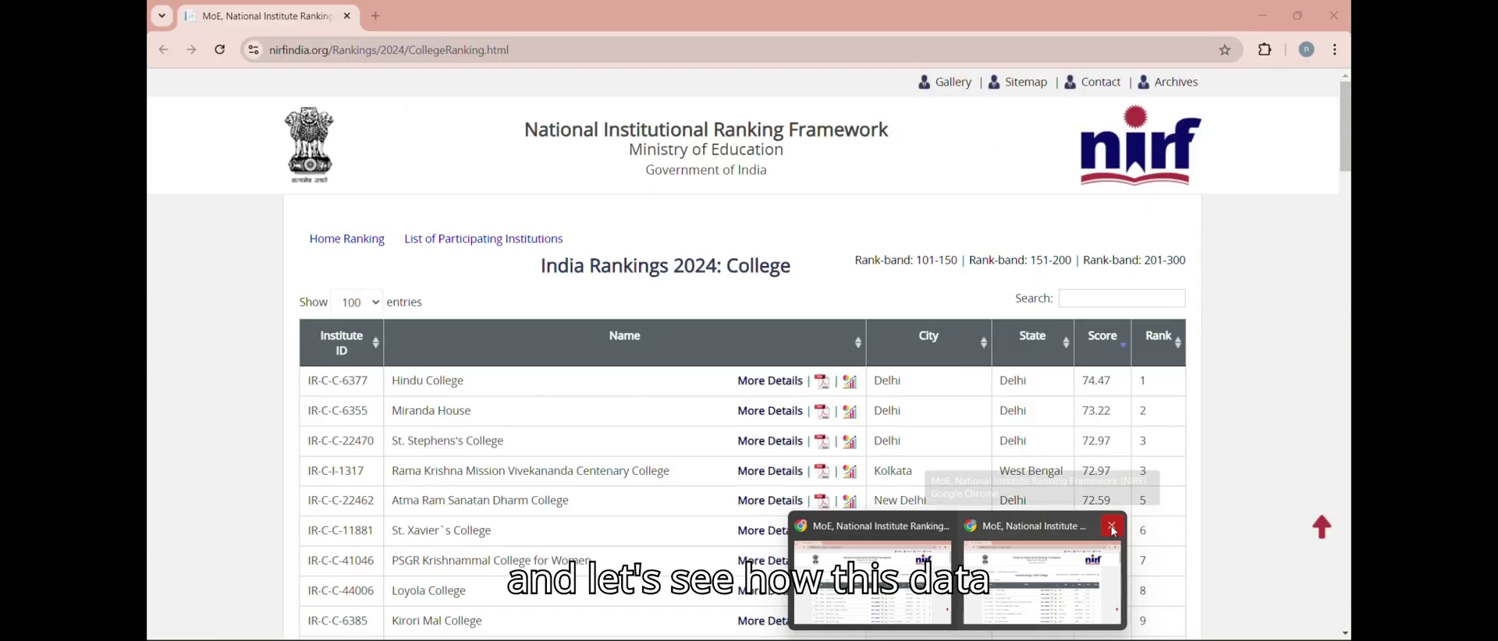
click(1113, 530)
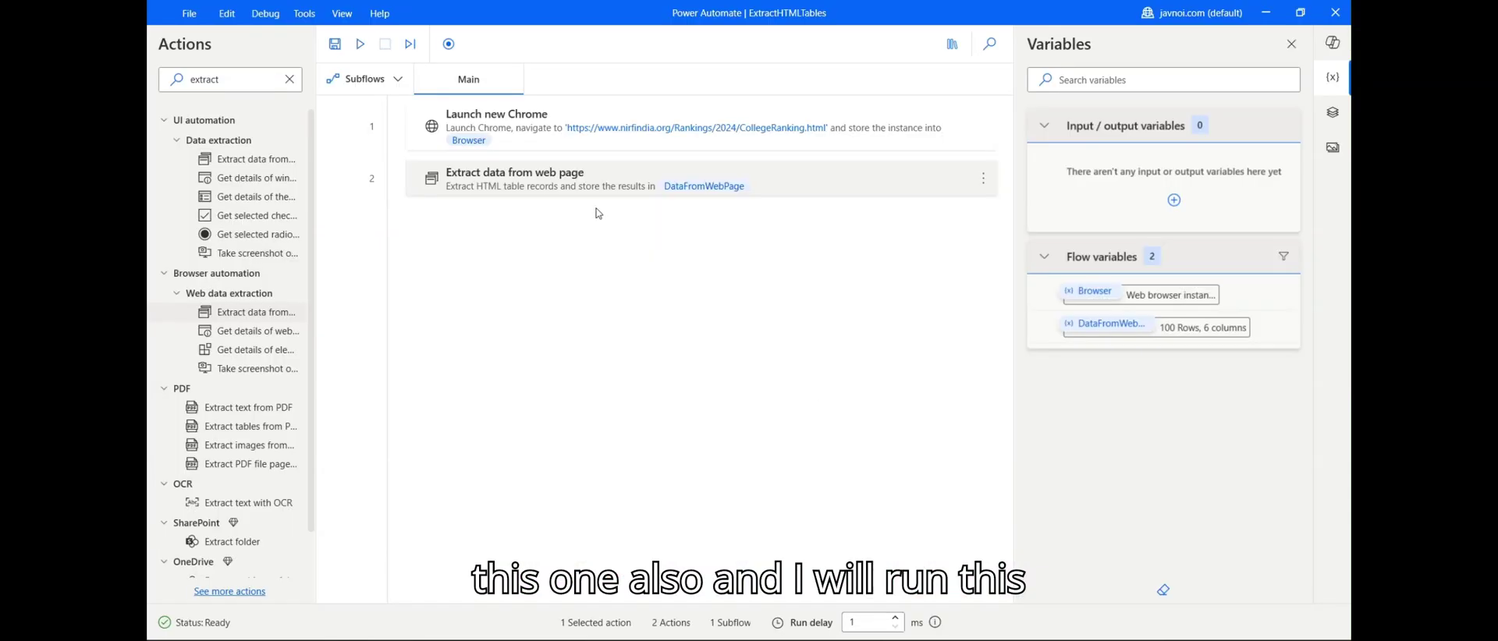
right_click(509, 132)
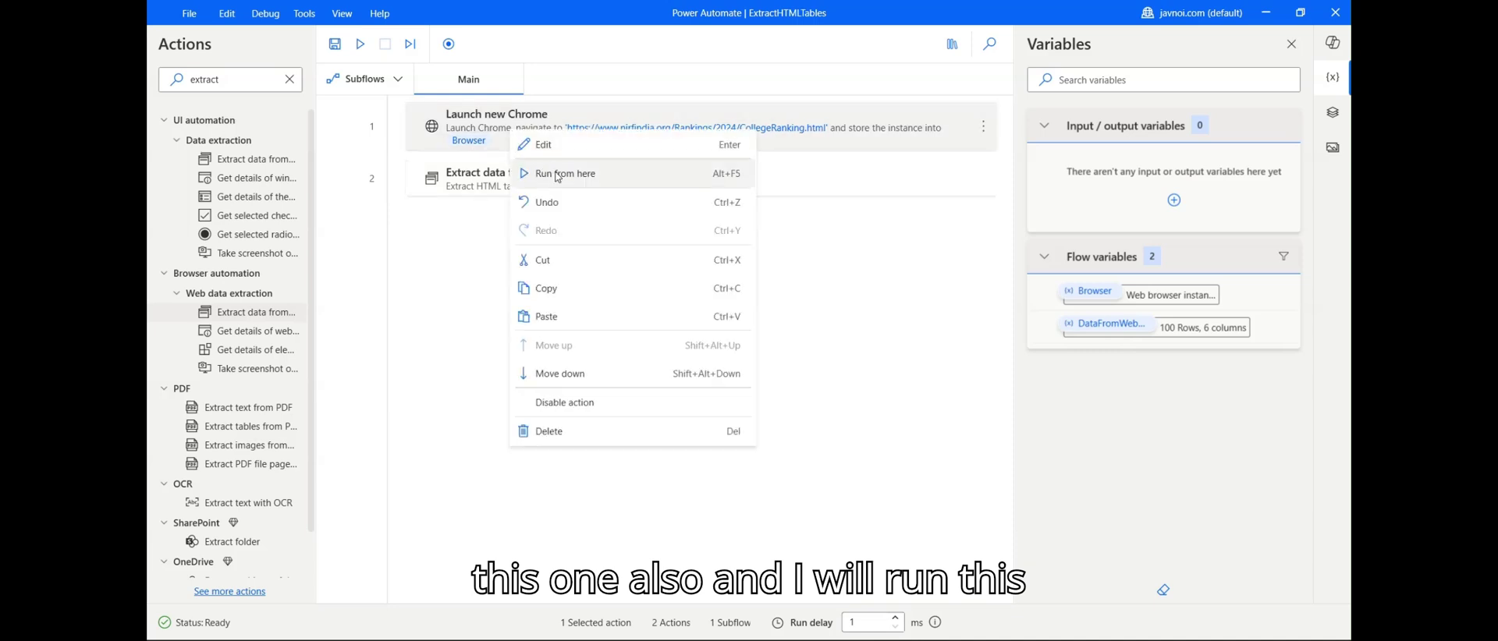
click(559, 173)
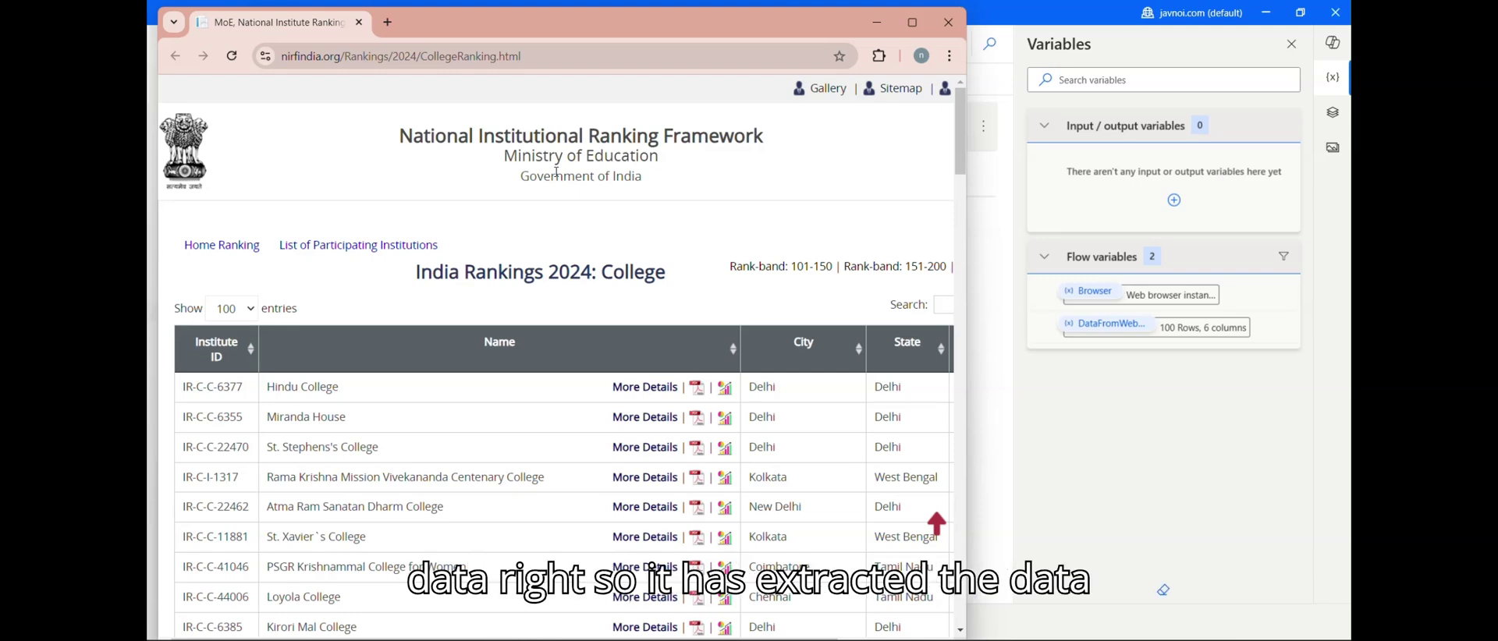
double_click(1157, 329)
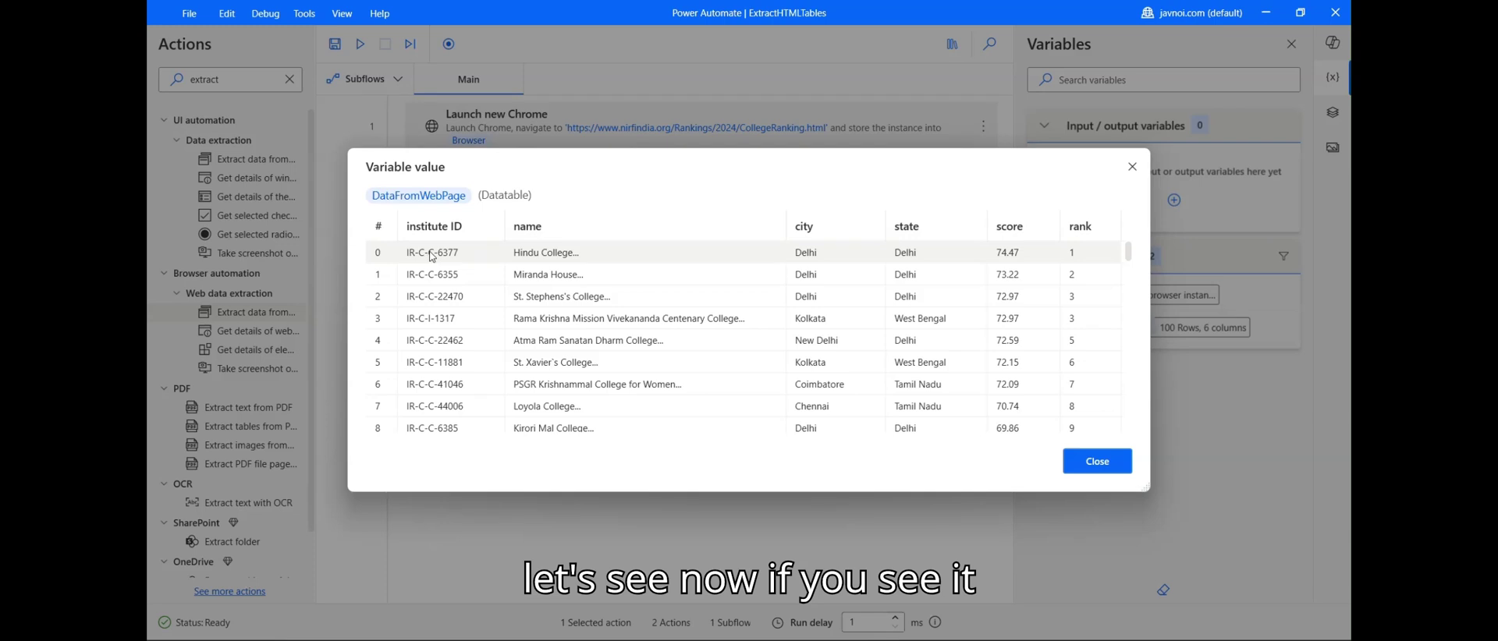
Step: Maximize Chrome and scroll the rankings page back to the top
scroll(1131, 283, down, 1)
scroll(1132, 282, down, 20)
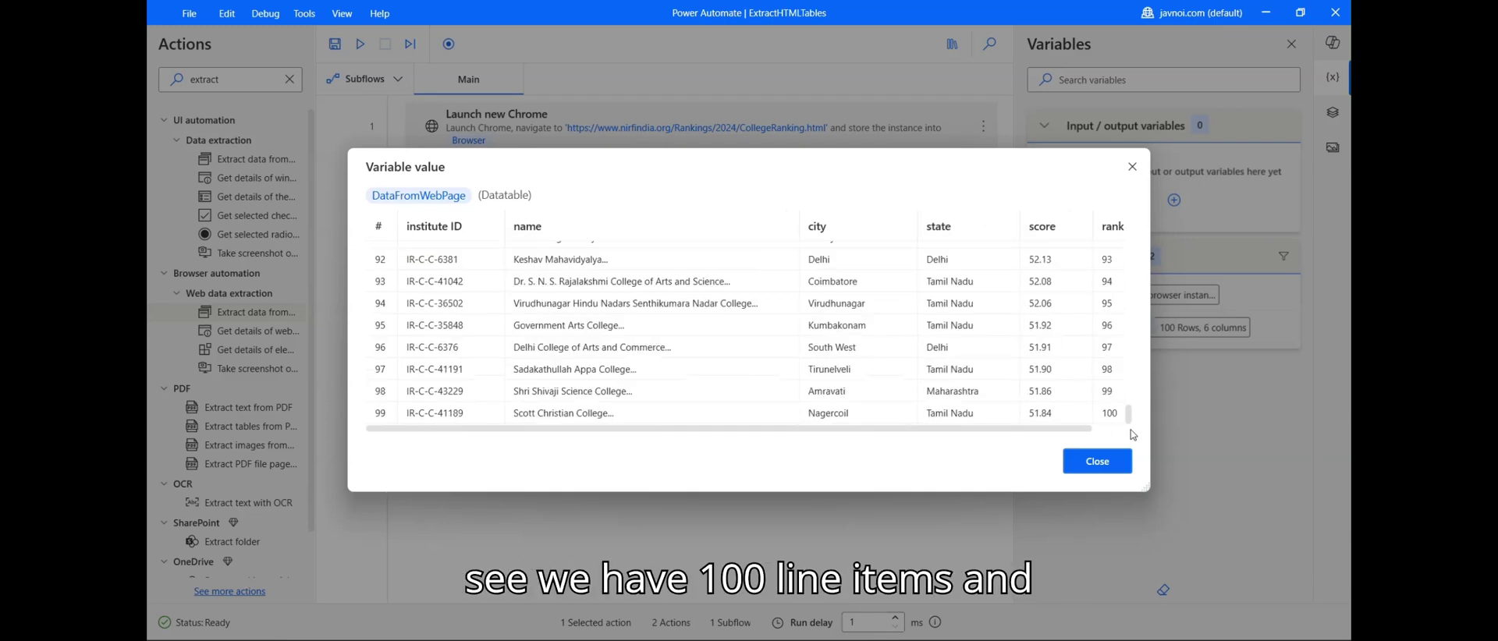
key(alt+Tab)
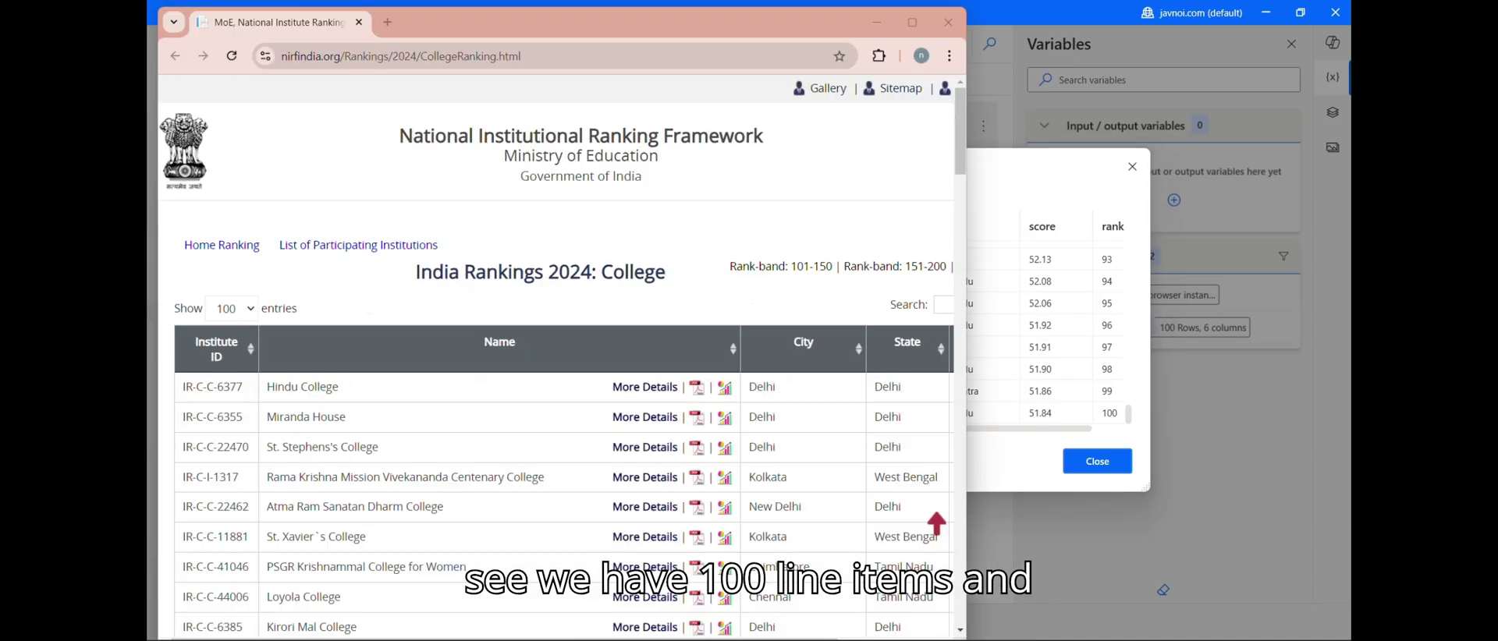
click(912, 22)
drag(1346, 148, 1345, 592)
click(1321, 527)
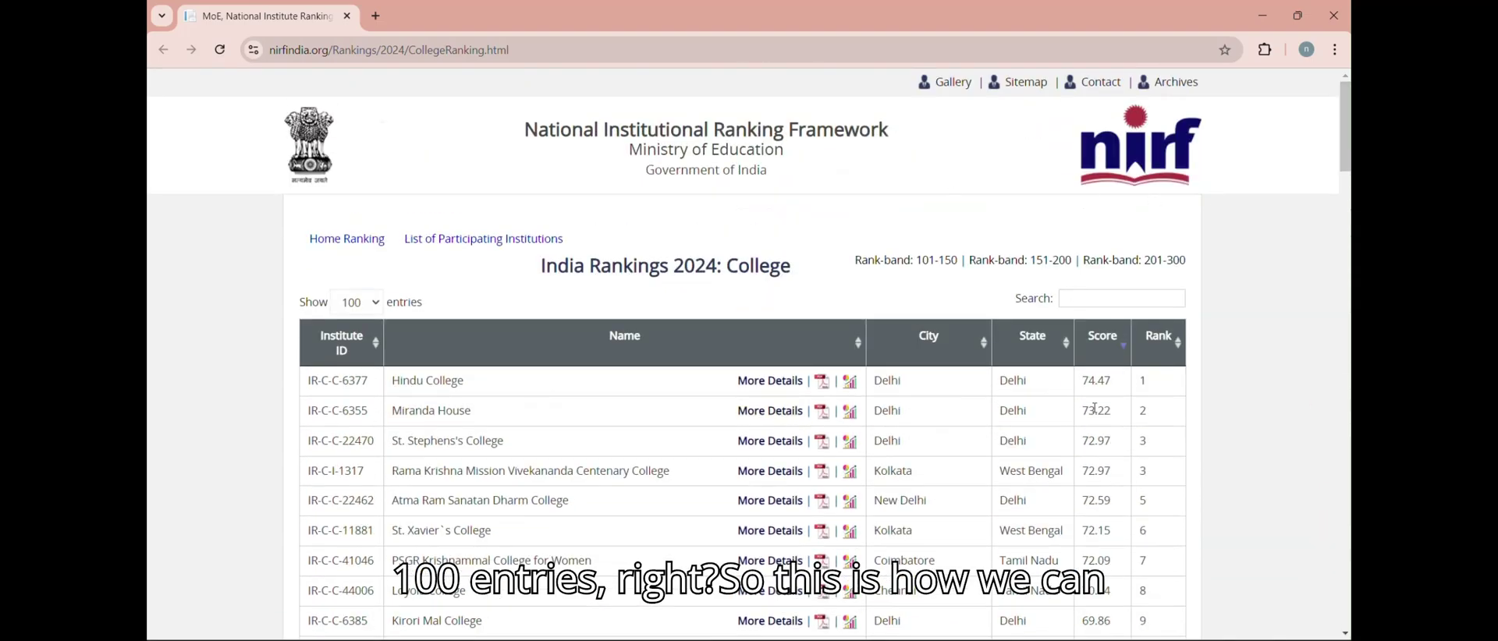
drag(1346, 125, 1346, 562)
click(1320, 527)
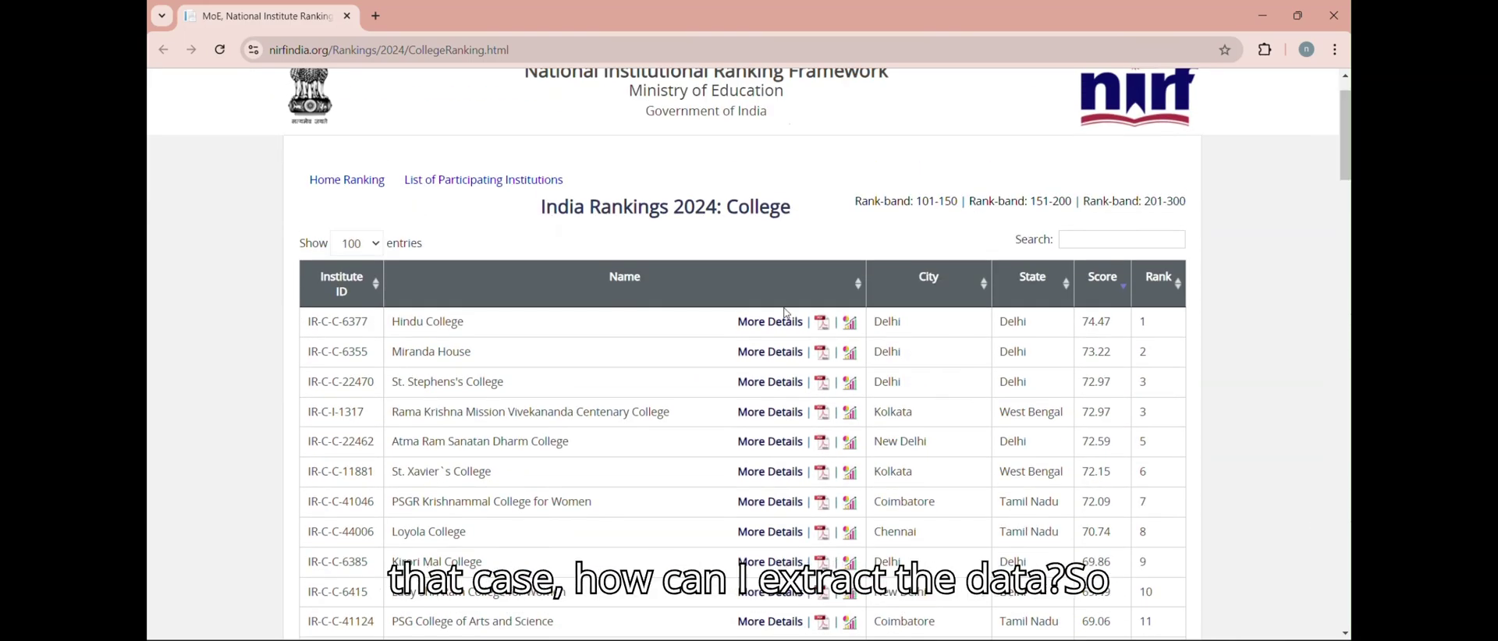
Step: Set the rankings table to show 10 entries per page, then return to DataFromWebPage in Power Automate
click(365, 244)
click(353, 265)
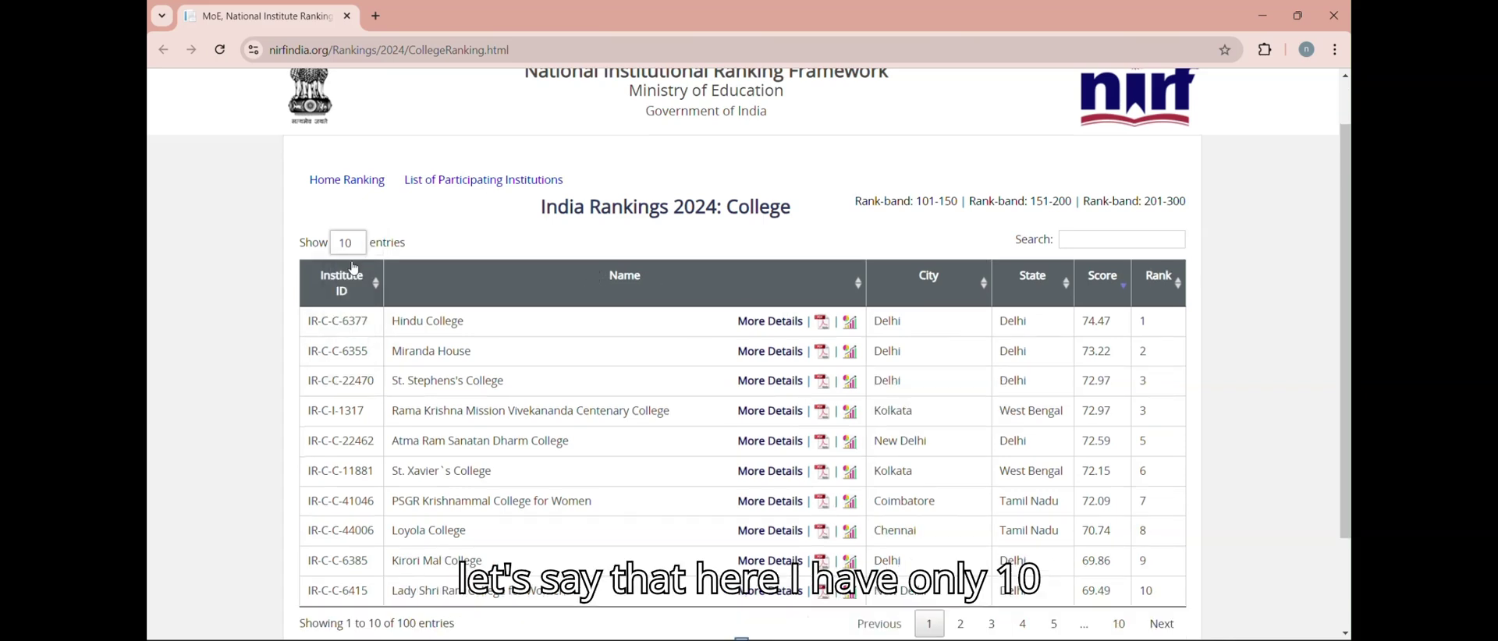
scroll(1162, 290, down, 2)
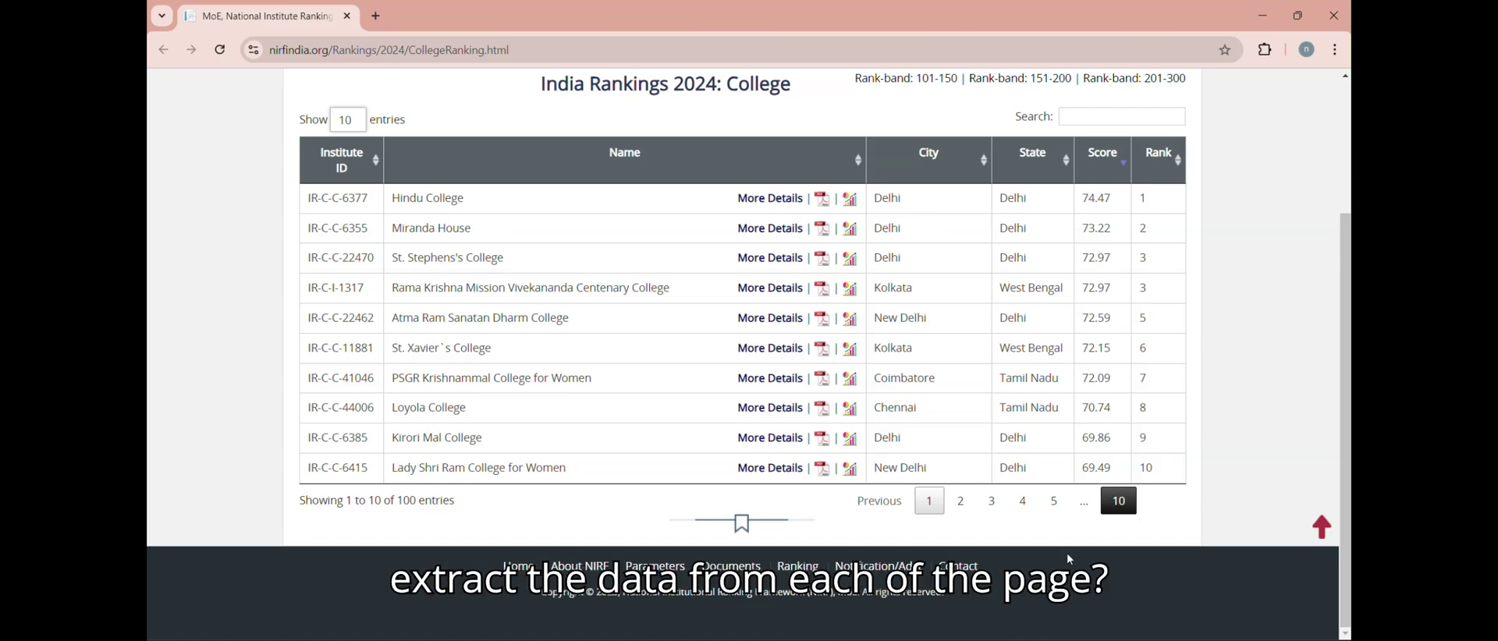
click(984, 555)
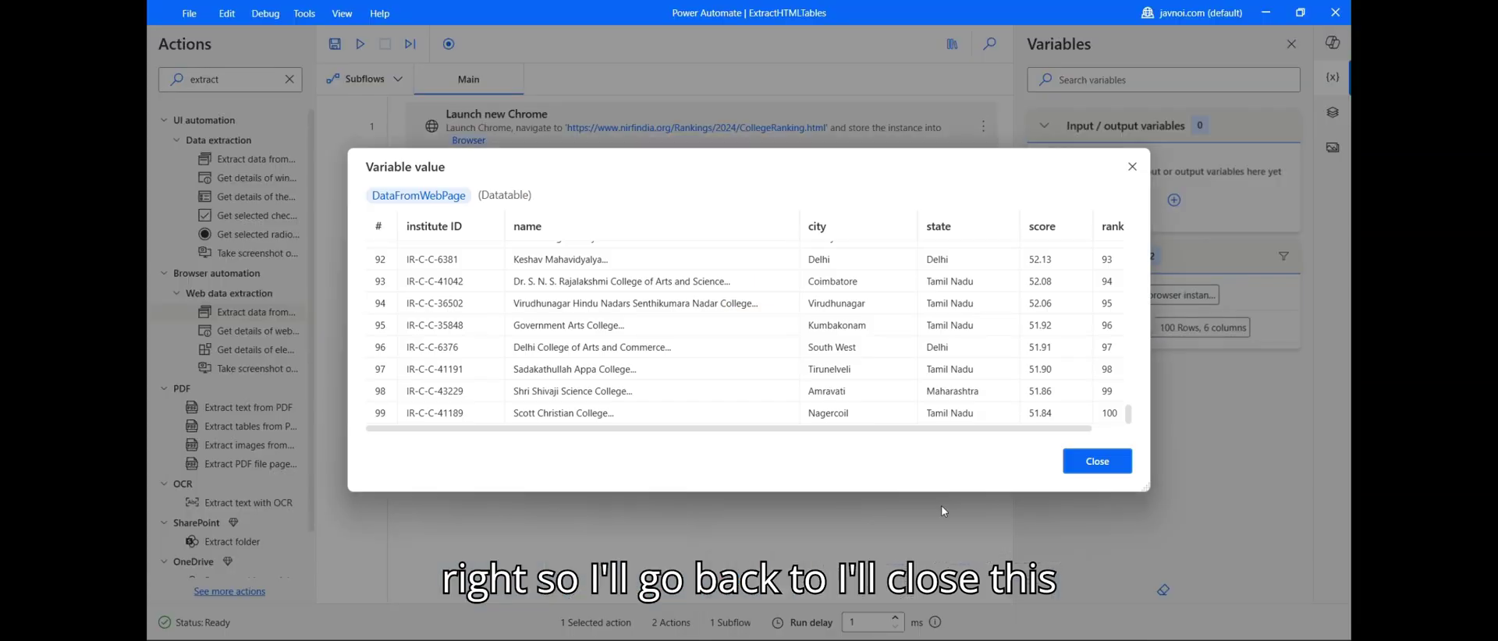
Step: Disable the original extraction step and add a new Extract data from web page step
click(1094, 461)
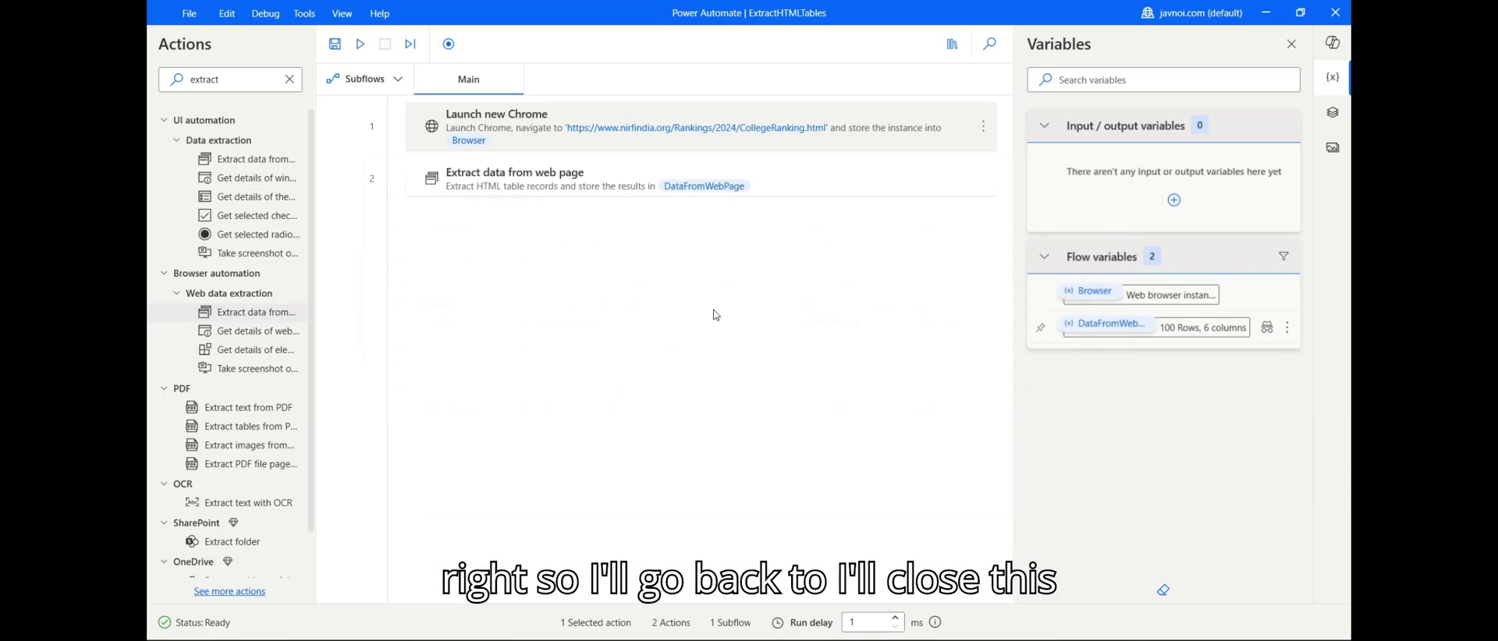
click(510, 178)
right_click(511, 178)
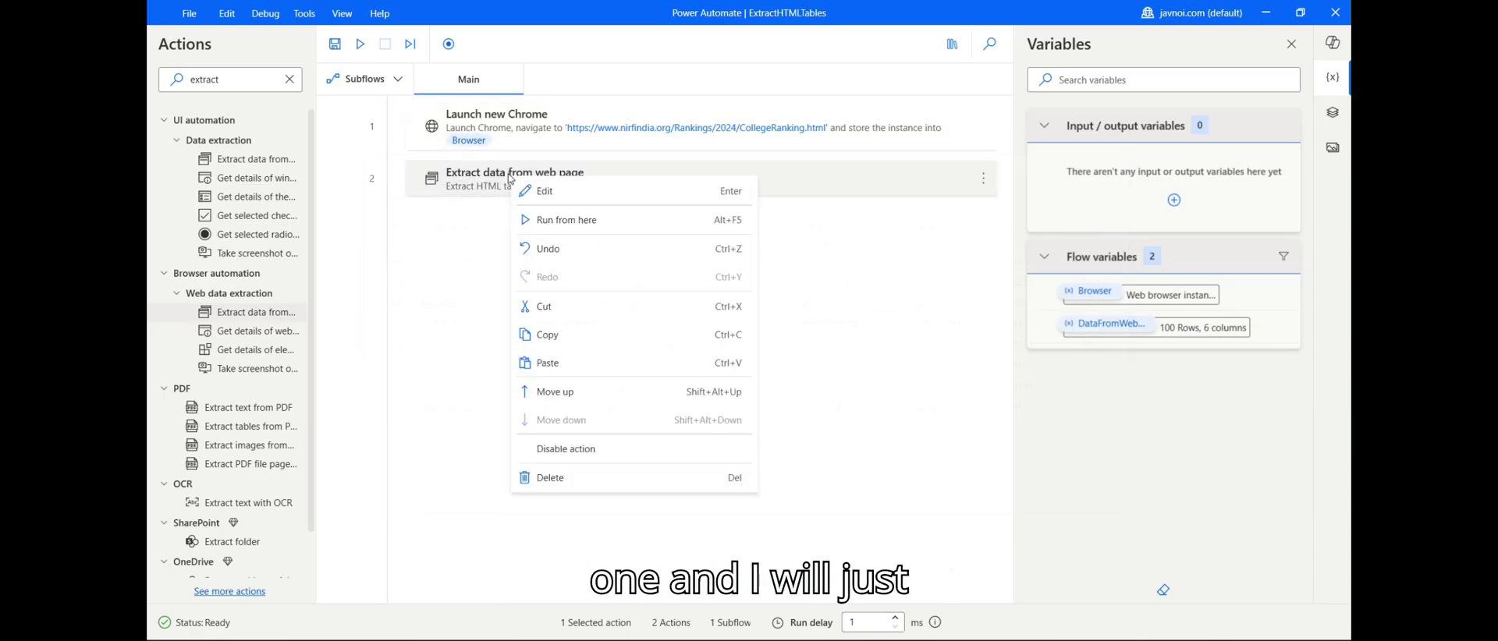
click(590, 450)
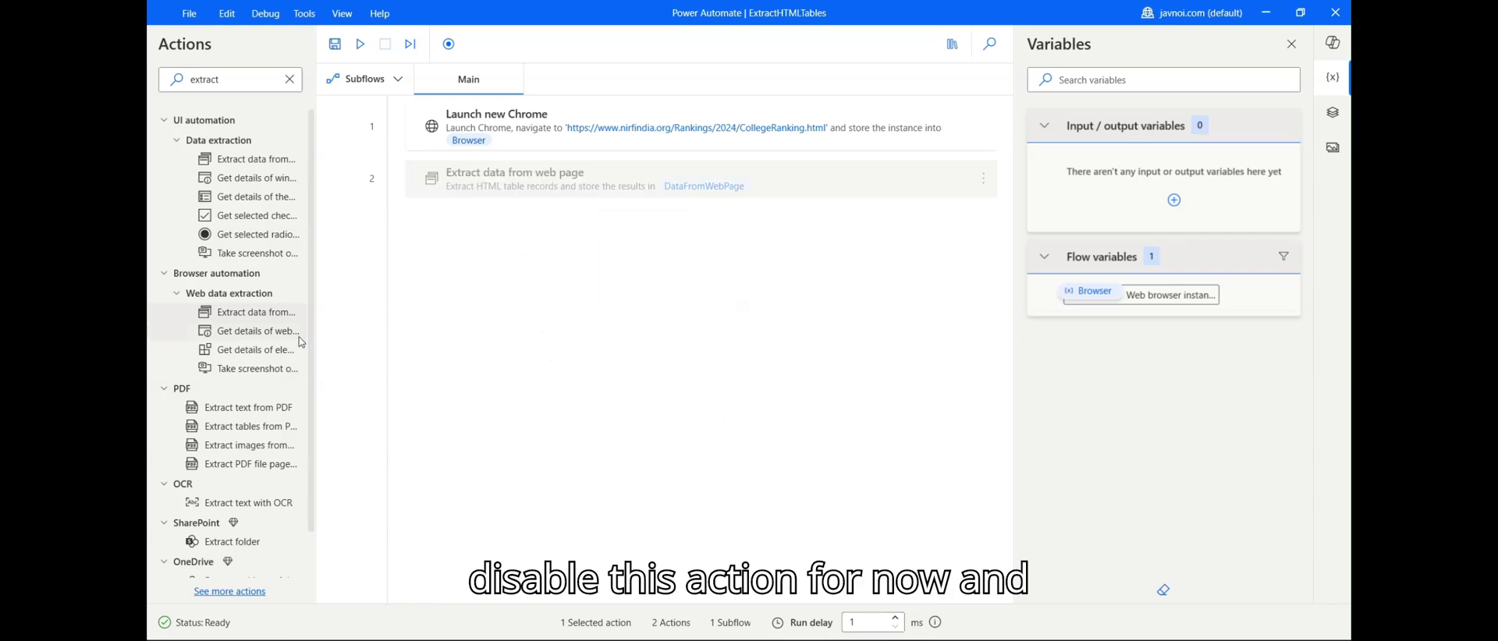
drag(250, 312, 522, 173)
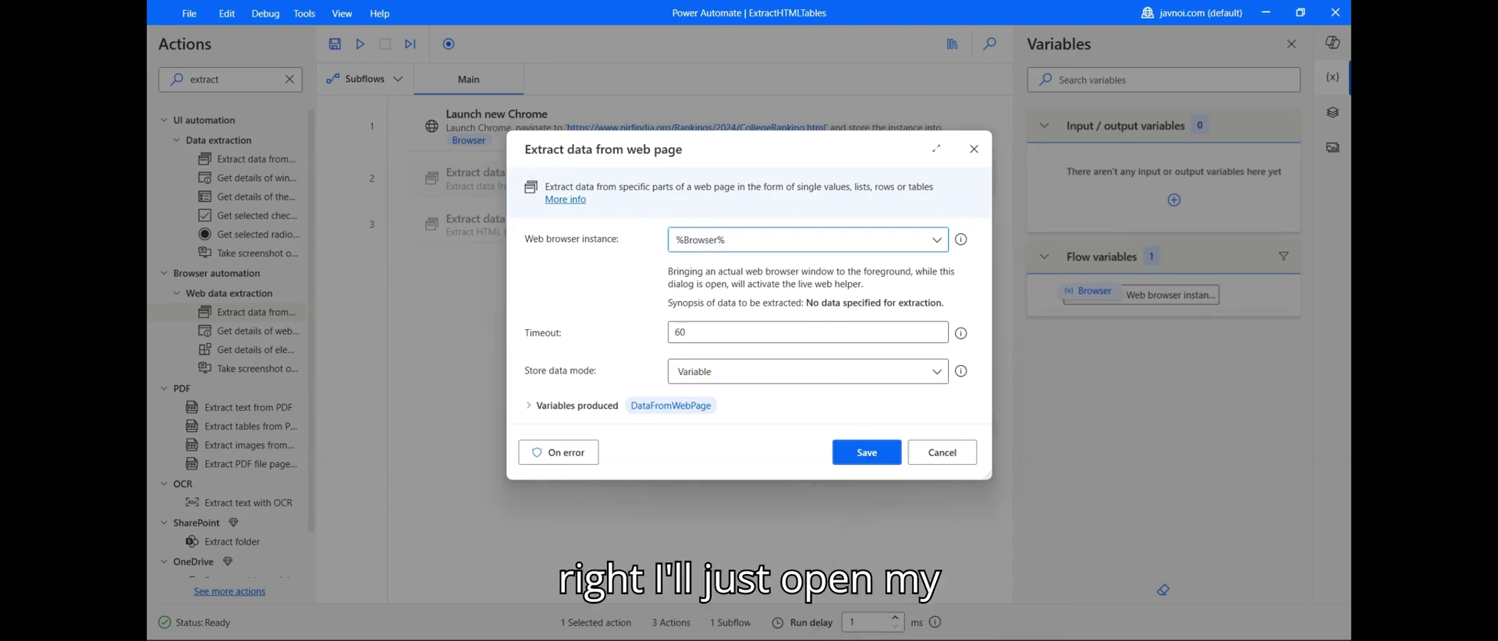
Step: On the 10-entries rankings page, pick the entire HTML table for extraction in the live helper
click(871, 633)
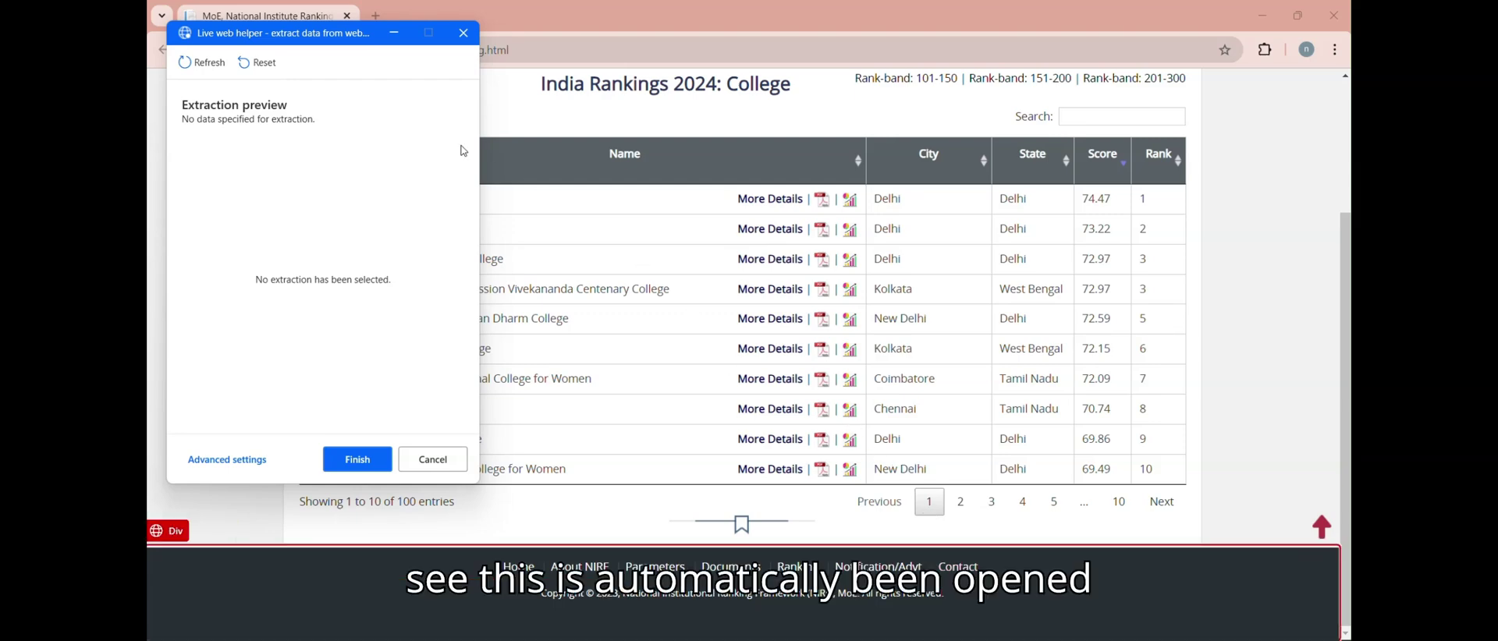
key(alt+Tab)
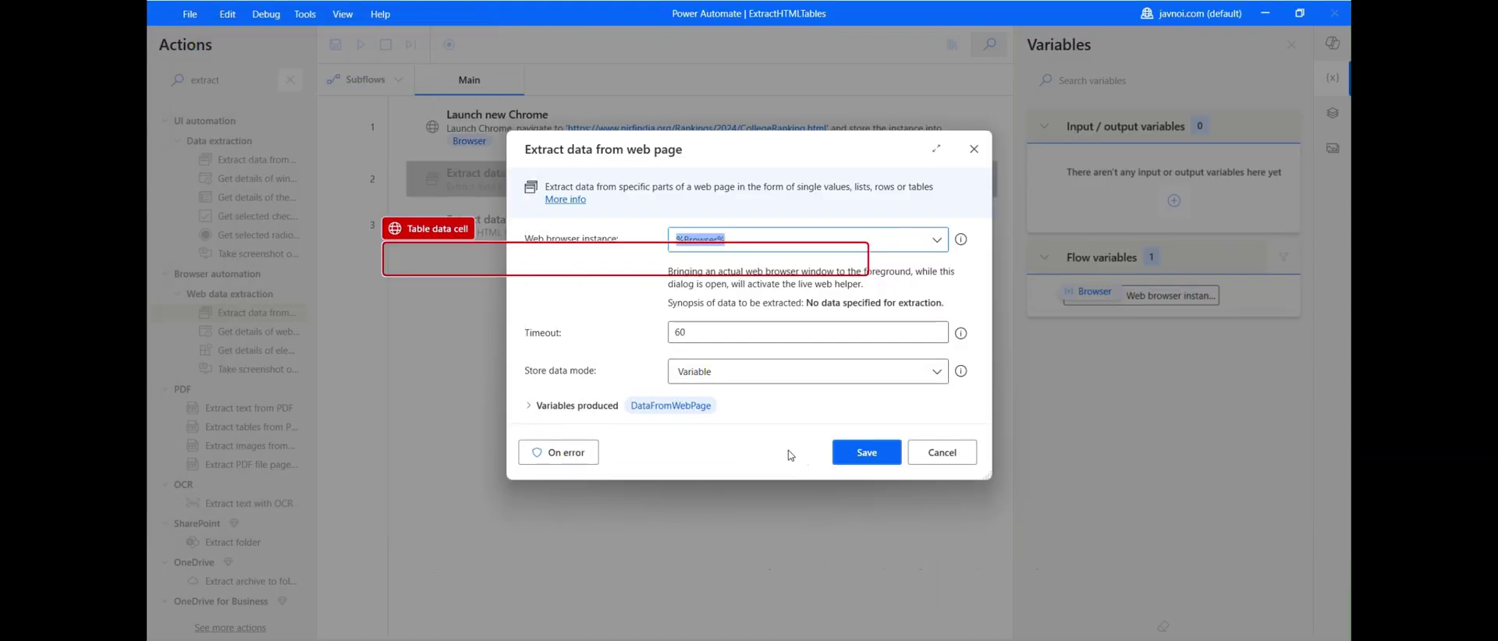
key(alt+Tab)
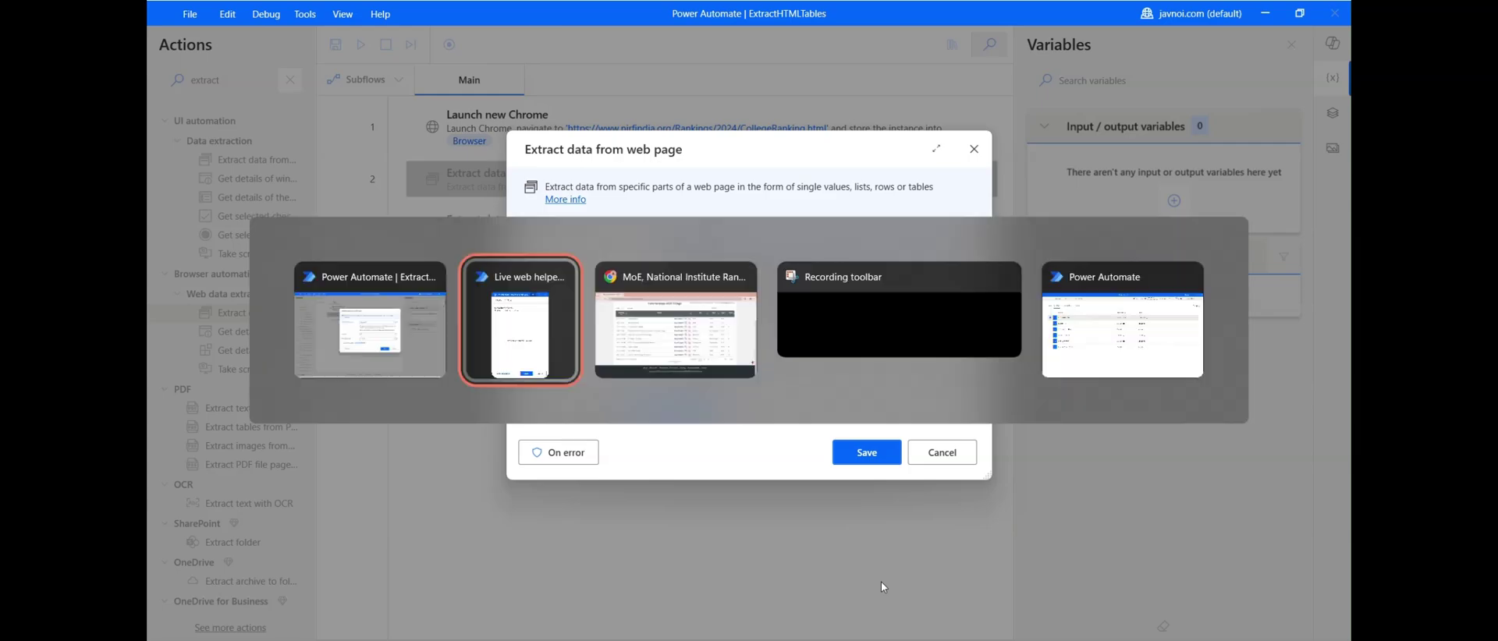
key(alt+Tab)
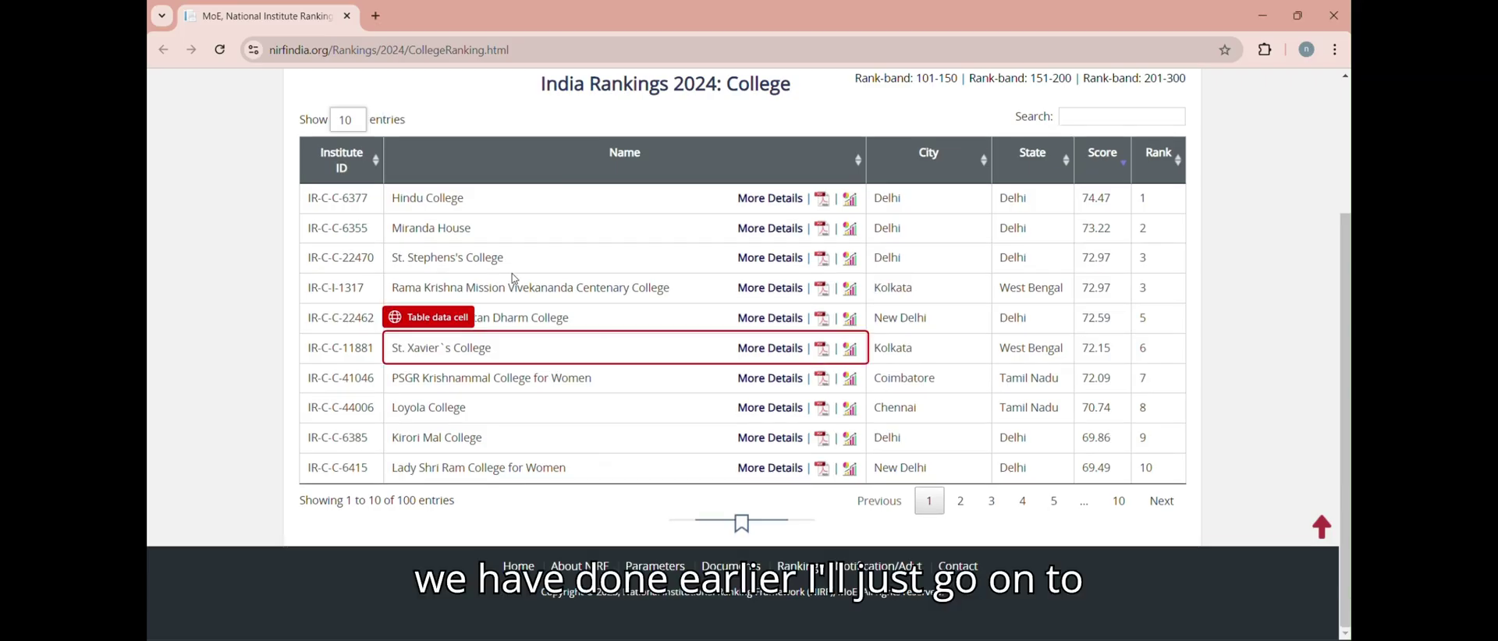
right_click(327, 156)
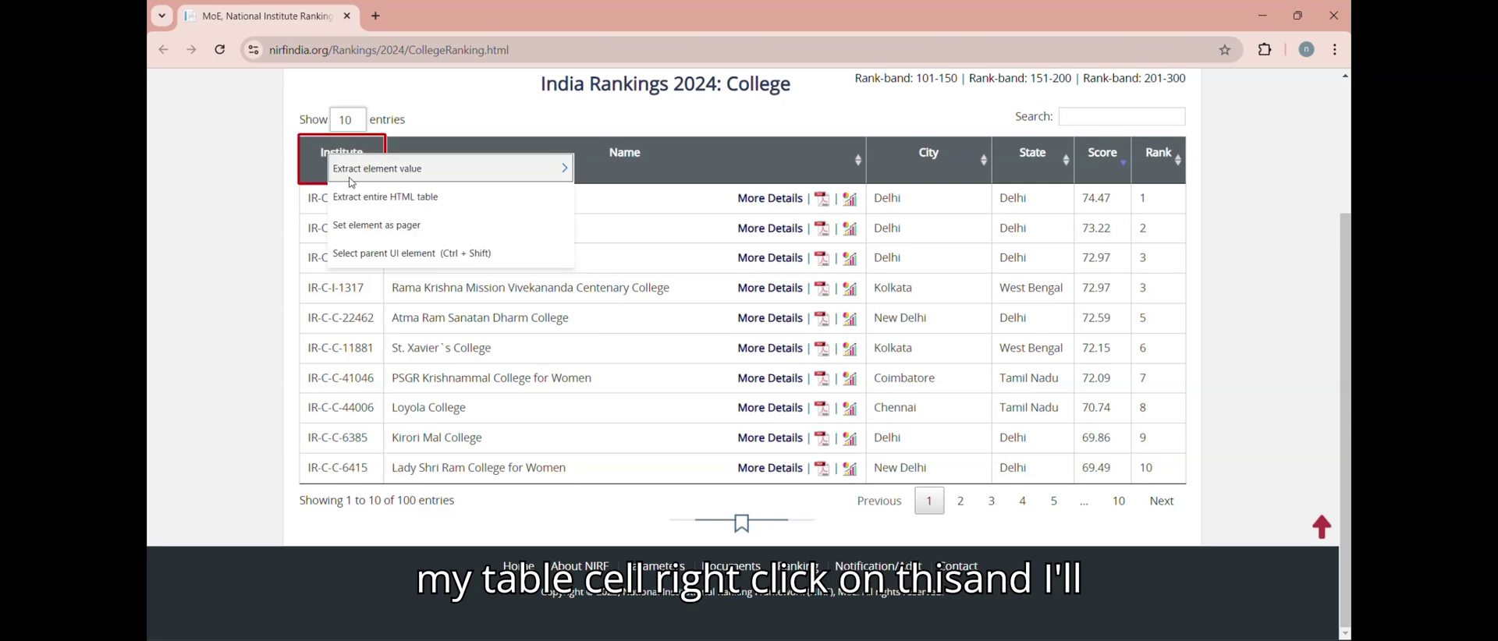
click(373, 197)
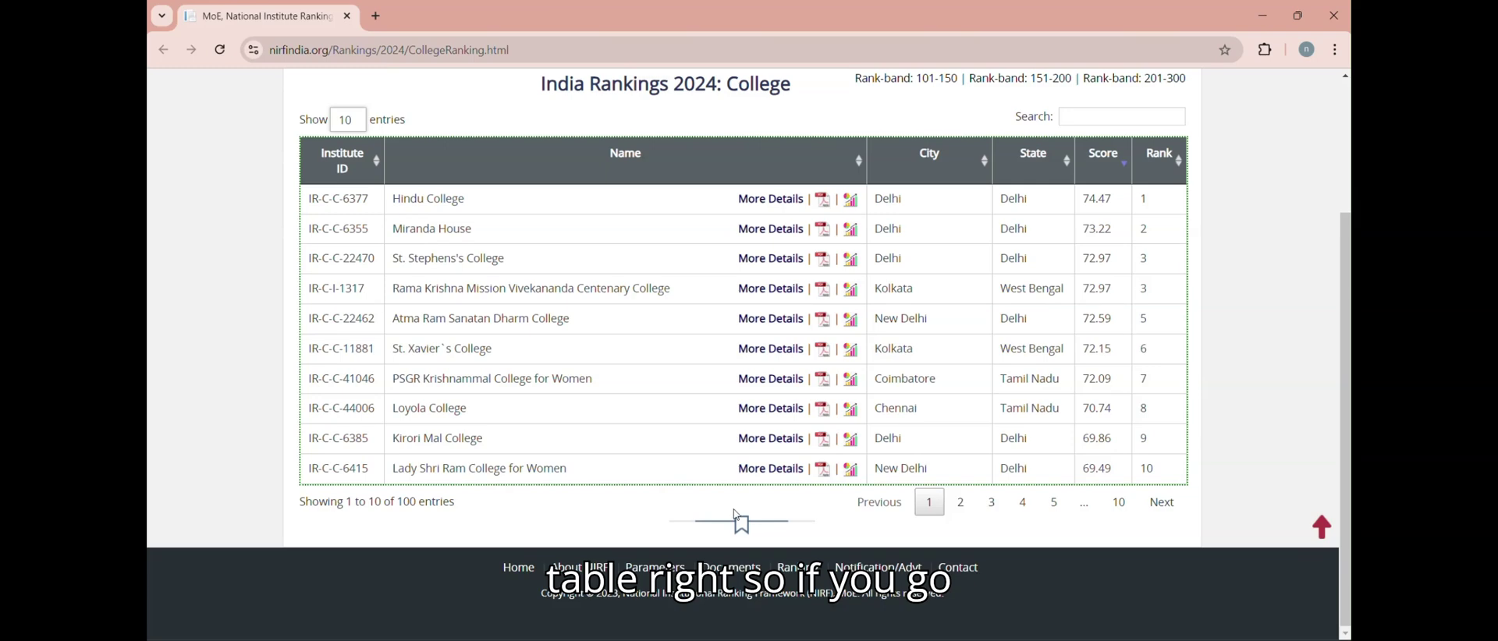
mouse_move(890, 638)
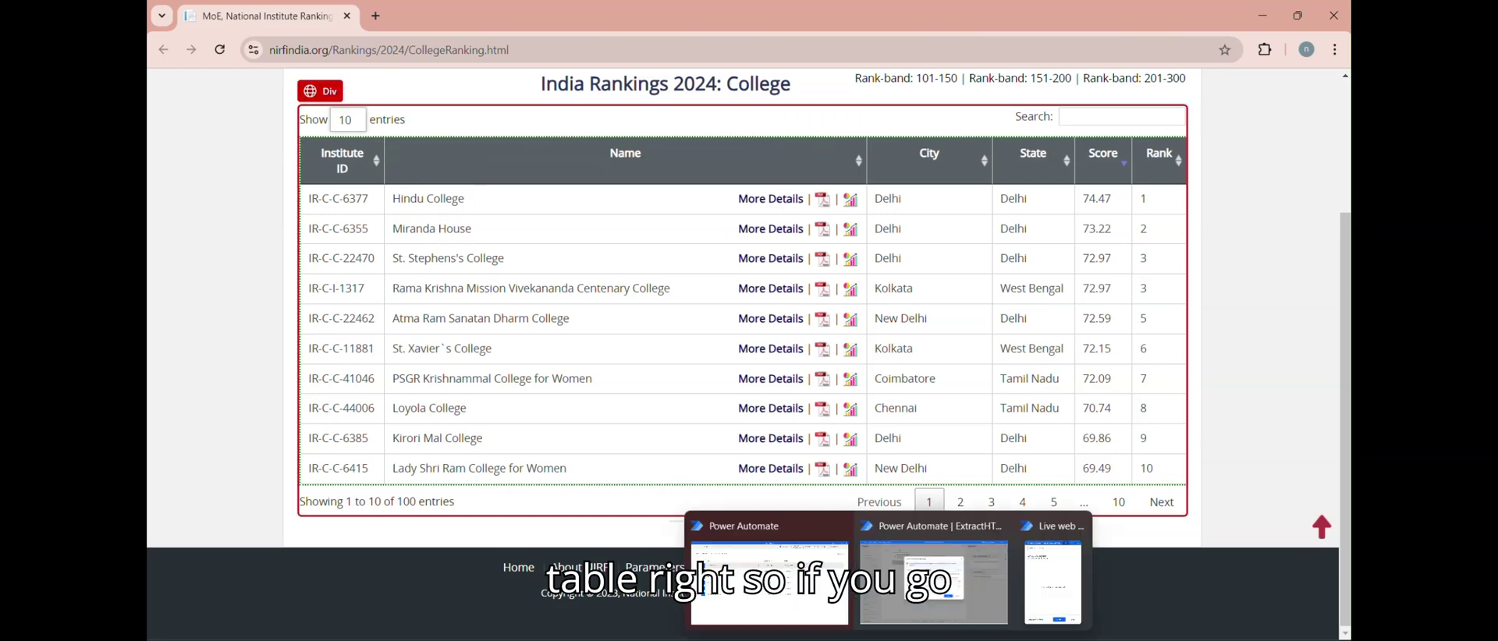
click(1053, 581)
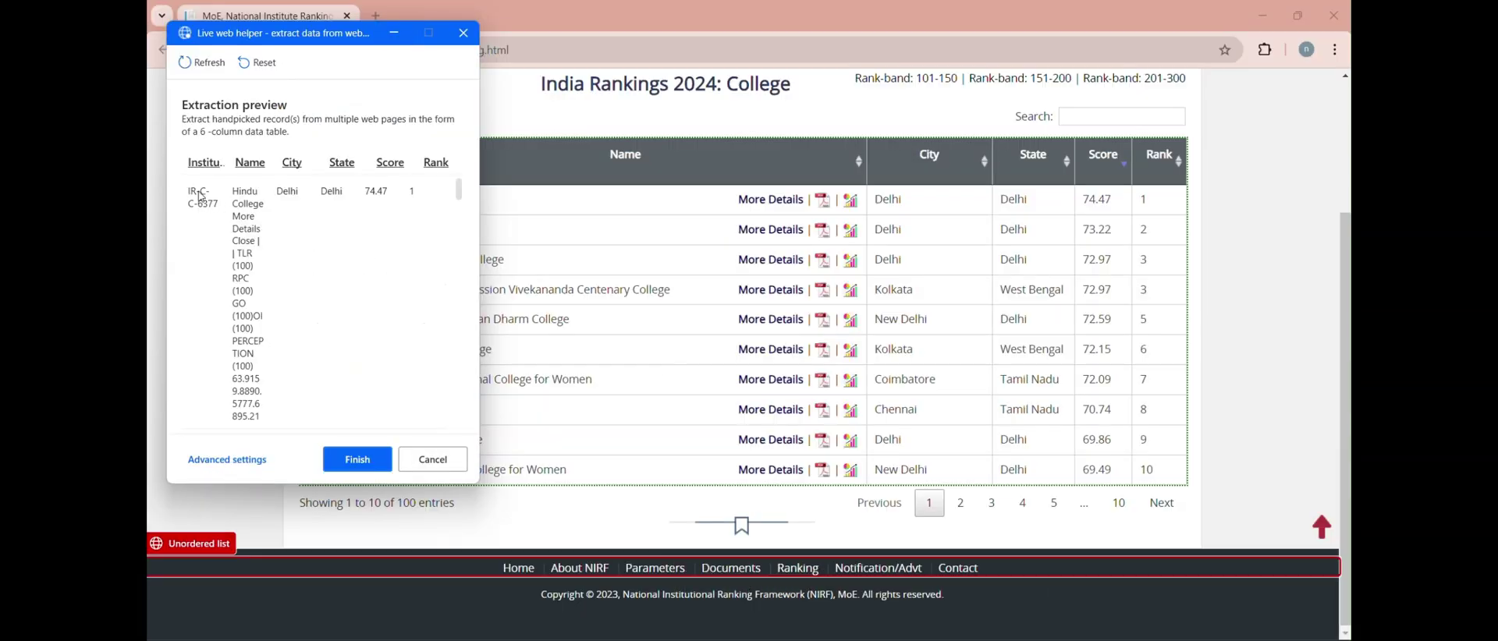
Step: Set the rankings page's Next link as the pager for the table extraction
mouse_move(462, 190)
mouse_down()
mouse_move(471, 468)
mouse_move(474, 188)
mouse_up()
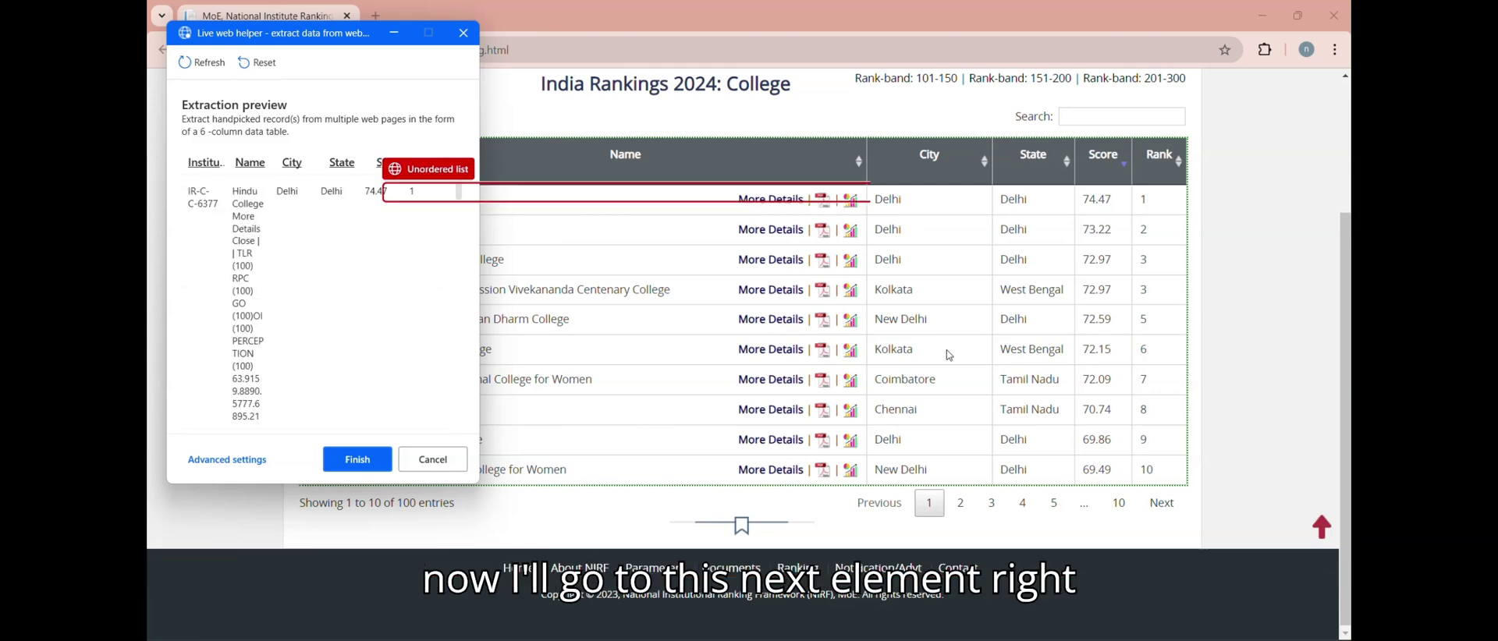
right_click(1162, 509)
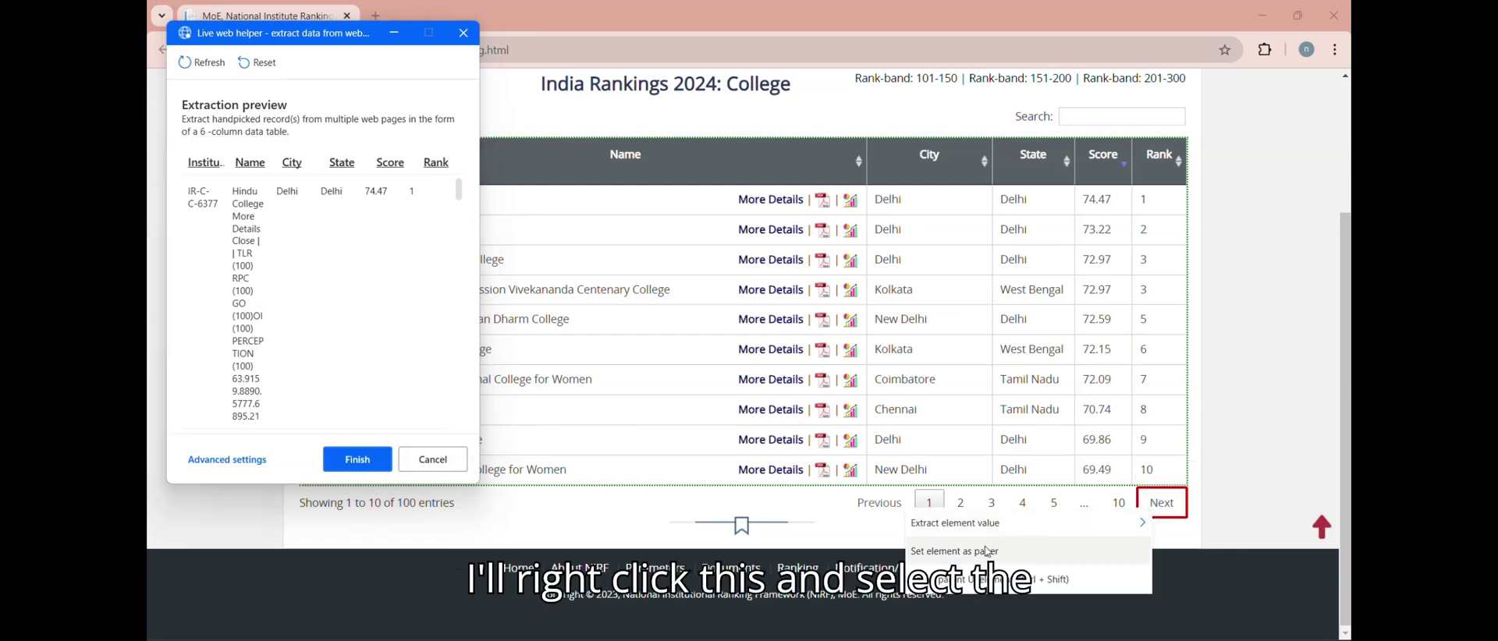
click(958, 554)
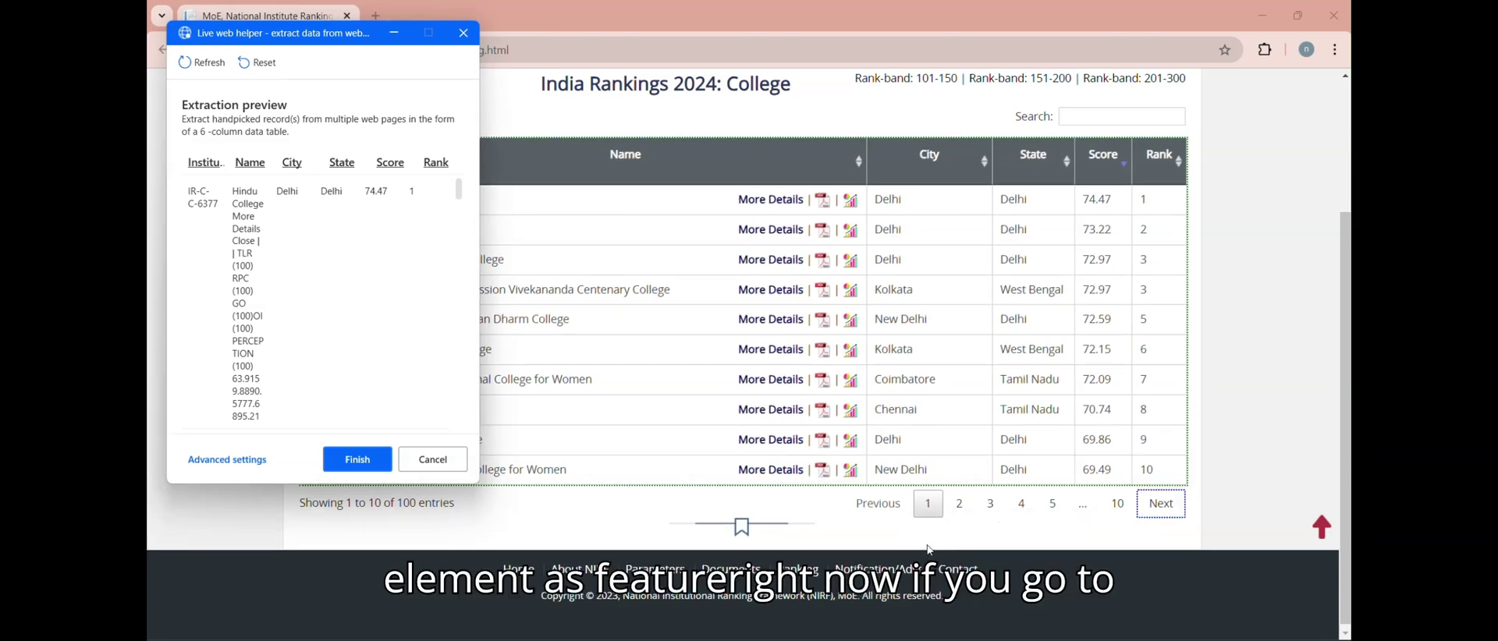
Step: Review the table and next-page CSS selectors in Advanced settings with Use paging on, and confirm
click(240, 458)
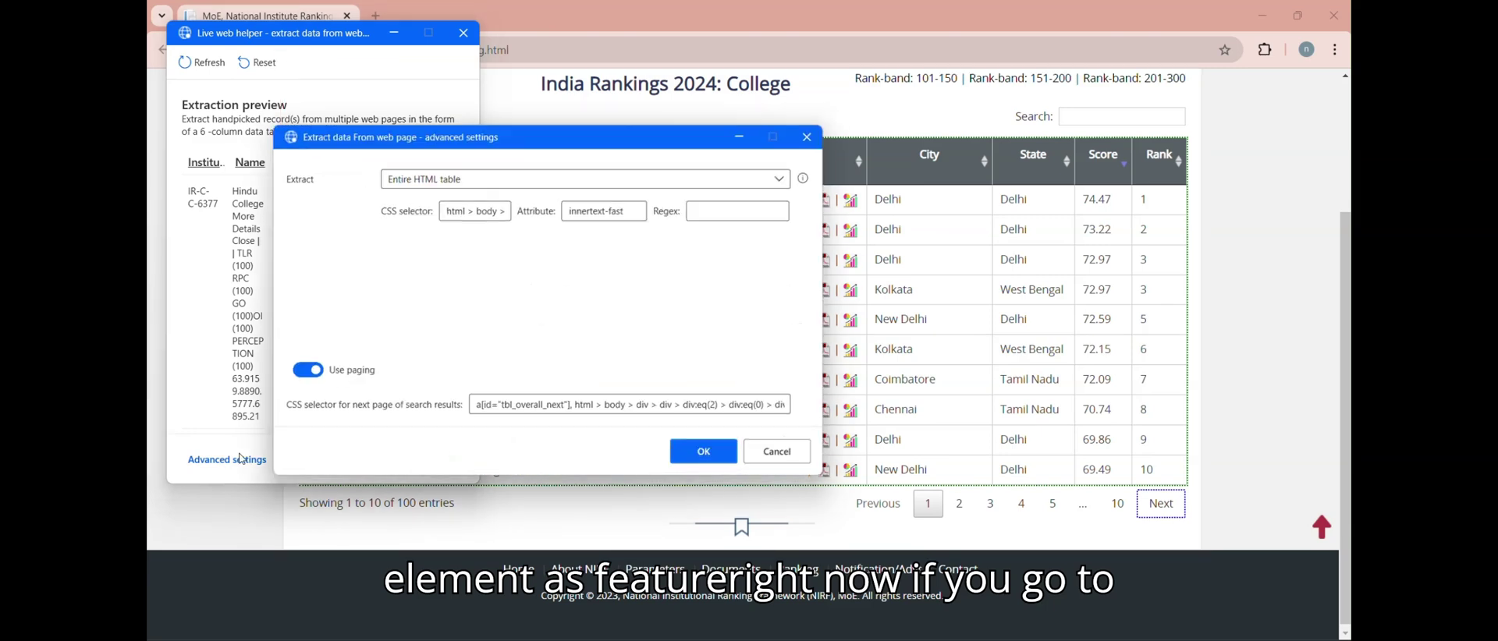
triple_click(450, 211)
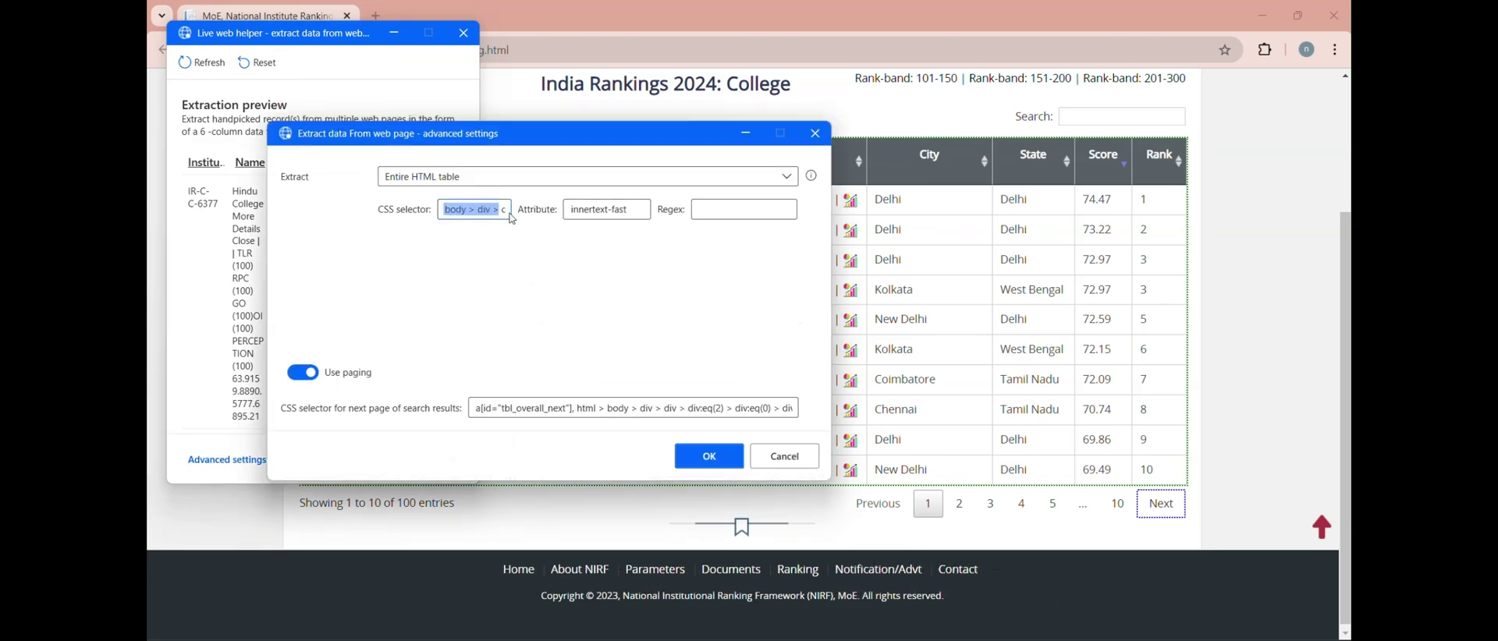
click(481, 210)
key(Tab)
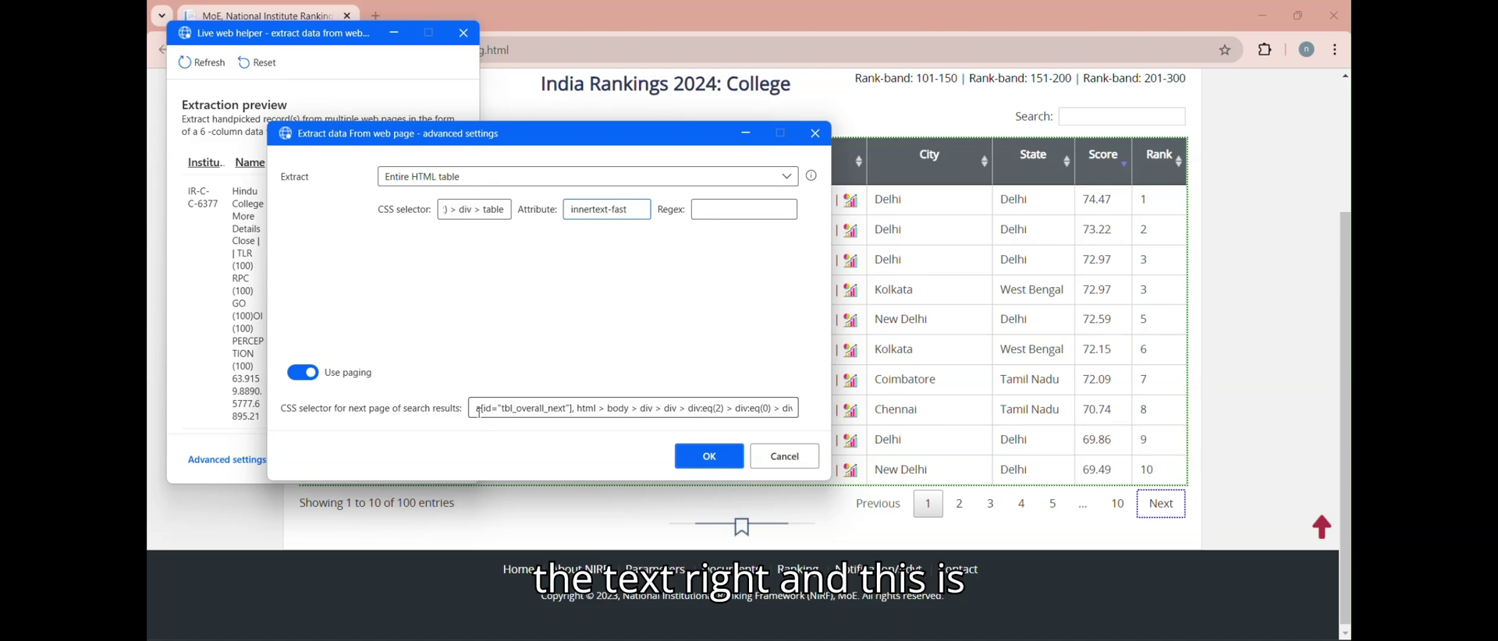
drag(479, 412, 810, 417)
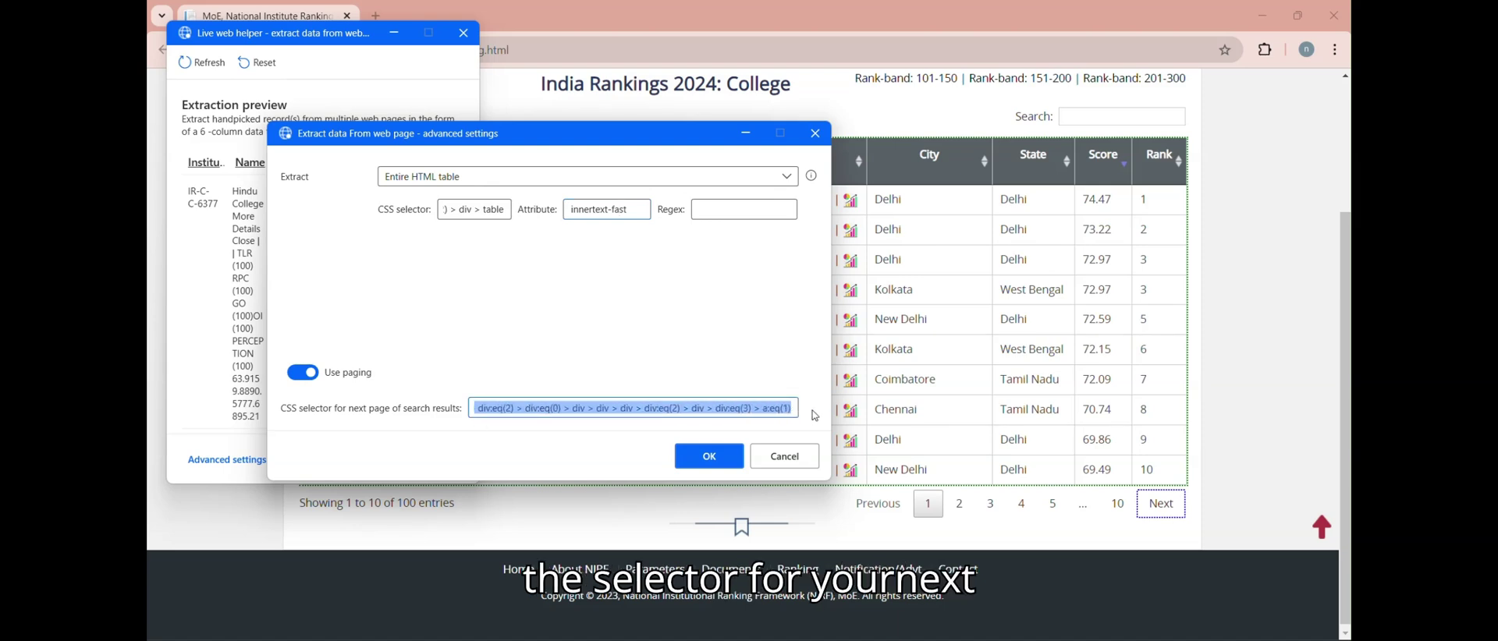
click(703, 459)
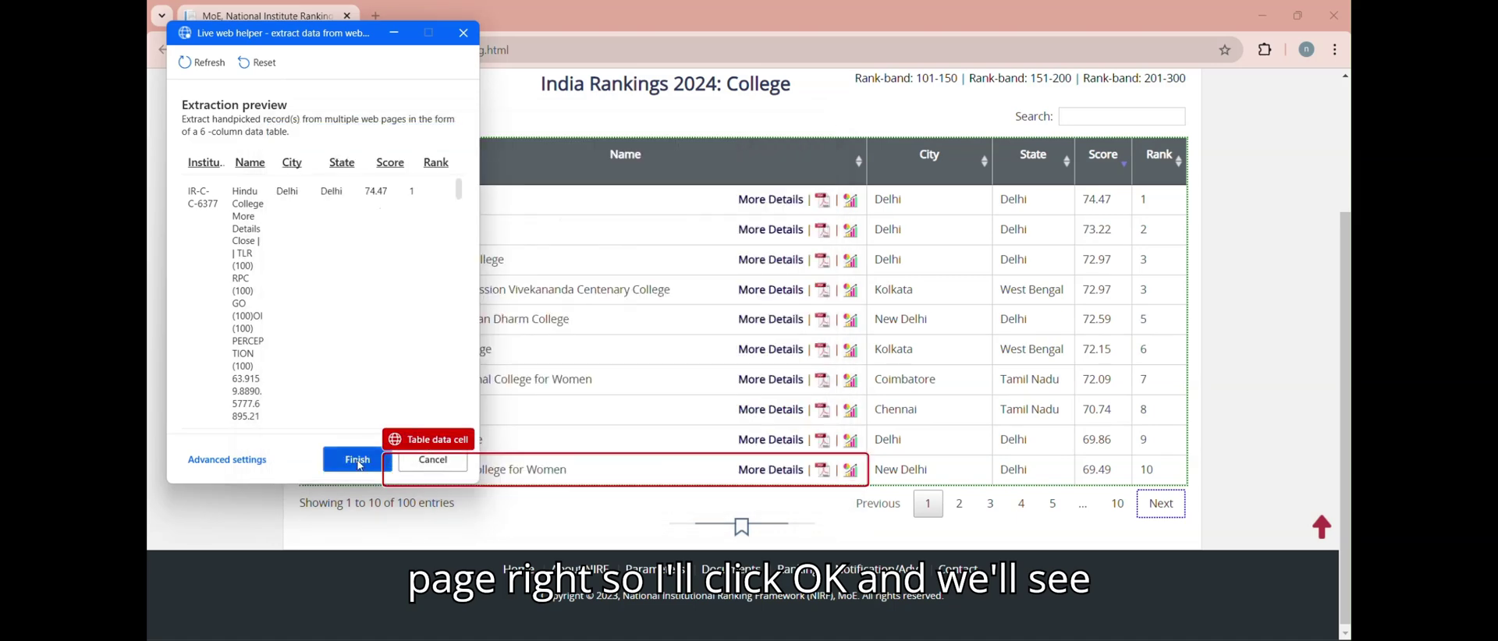
Step: Extract from all available pages with physical next-page clicks and data processing, and save
click(357, 461)
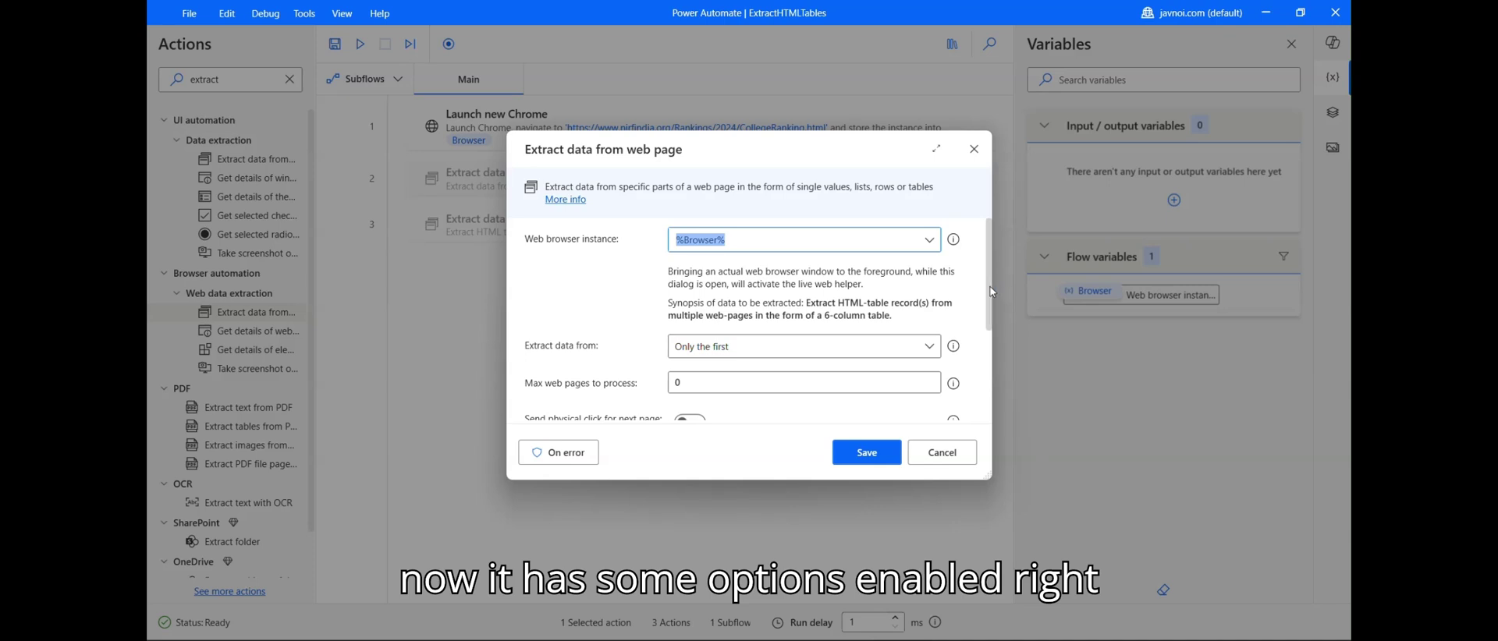
scroll(991, 349, down, 5)
scroll(720, 283, up, 3)
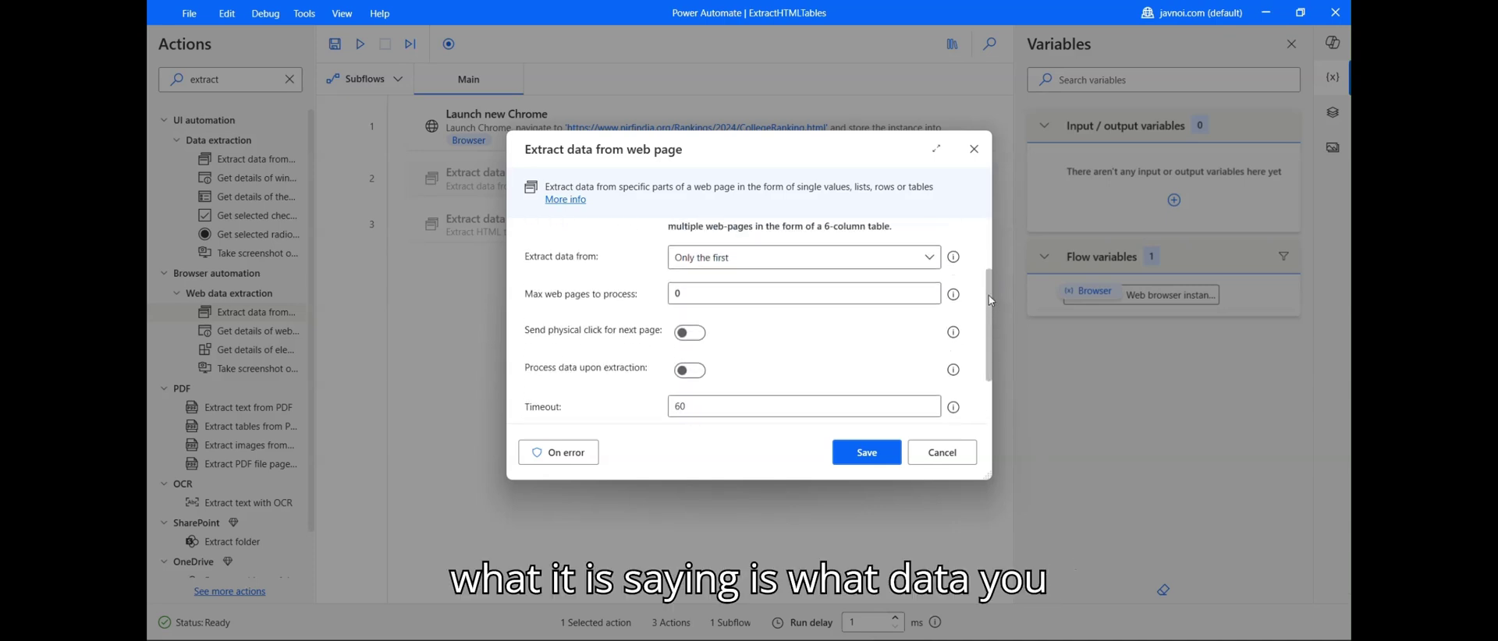
click(709, 280)
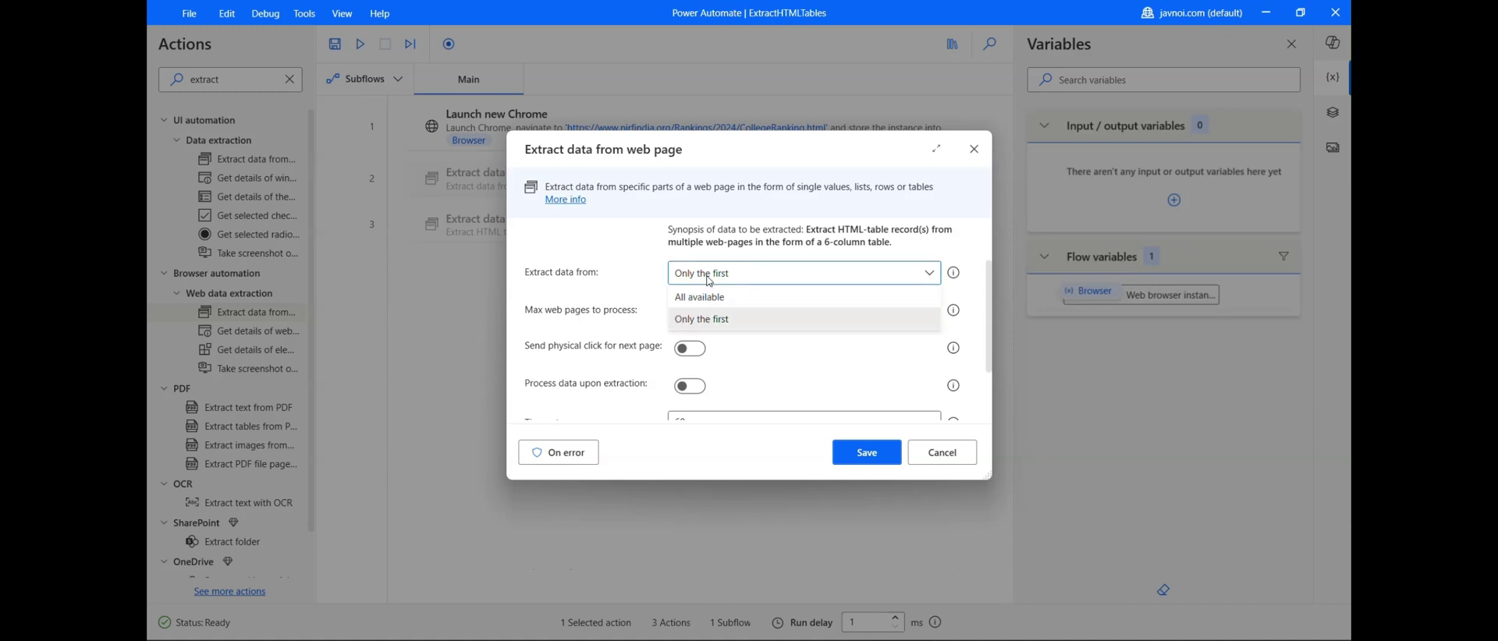
click(701, 301)
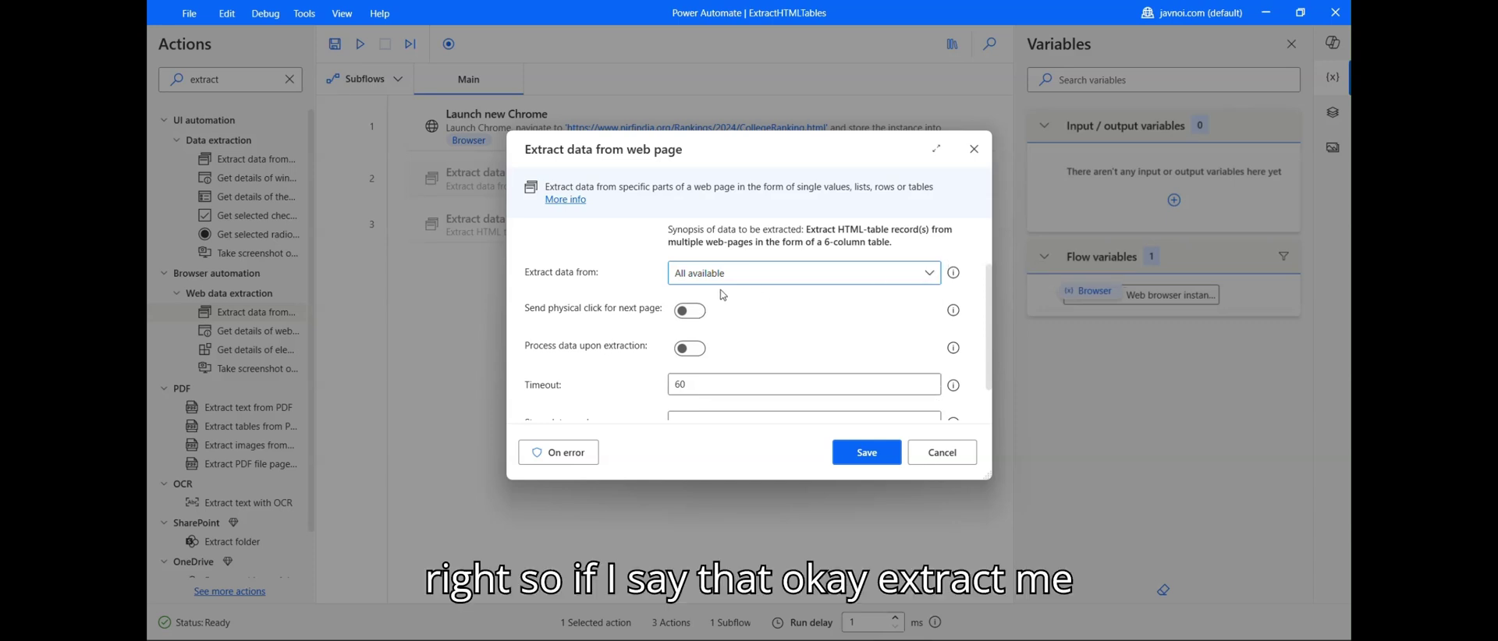
click(692, 314)
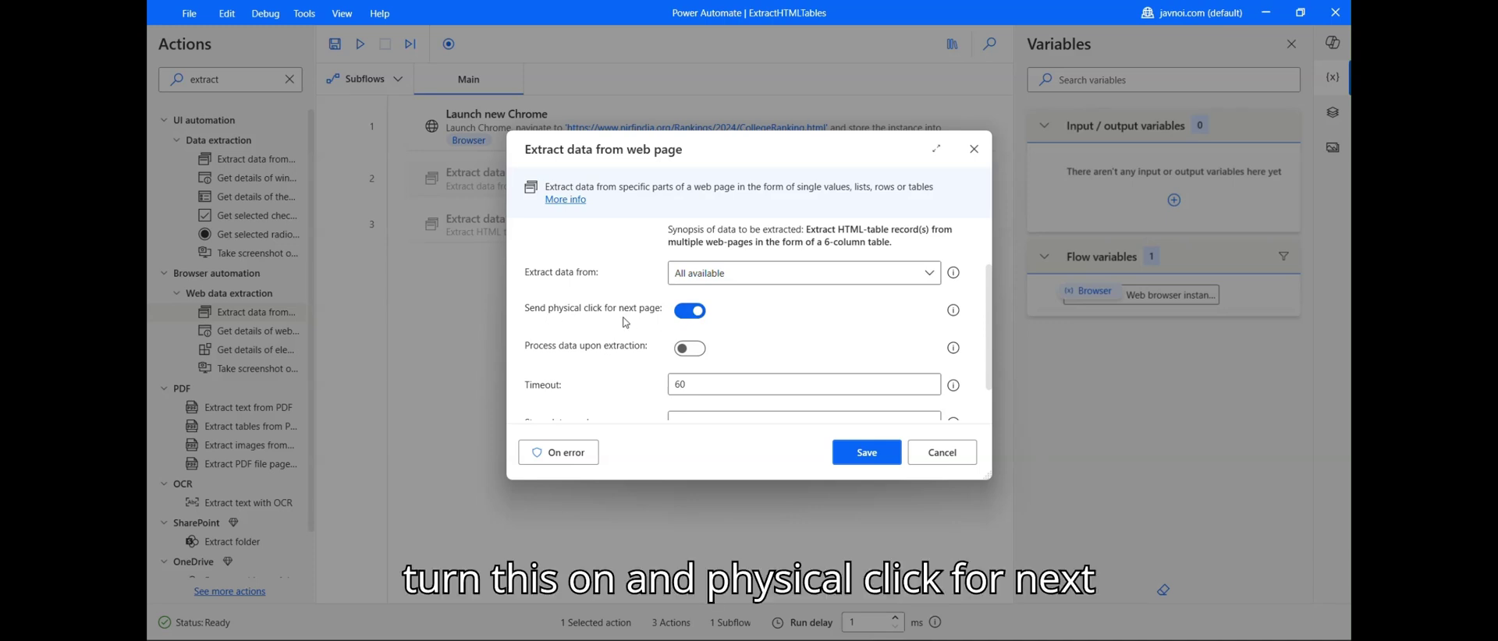
click(691, 353)
click(872, 452)
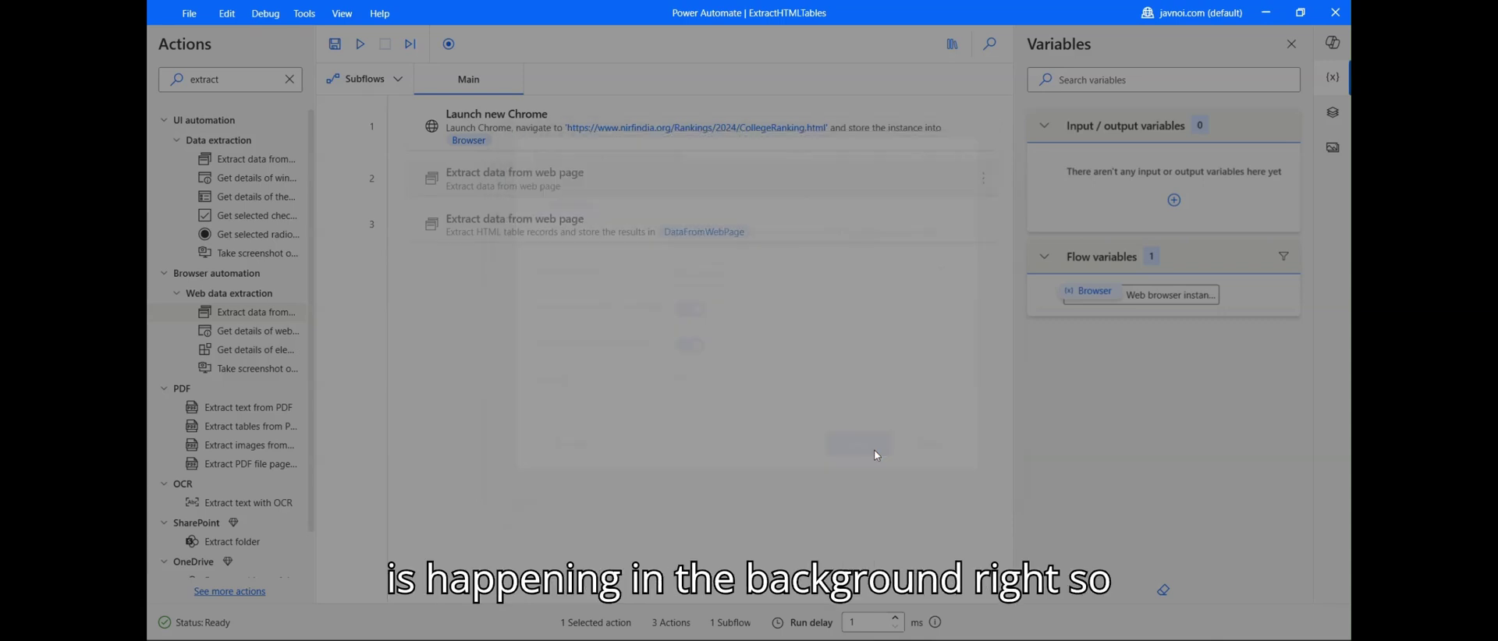
Step: Make Launch new Chrome attach to the running 'MoE, National Institute Ranking Framework (NIRF)' tab
right_click(512, 123)
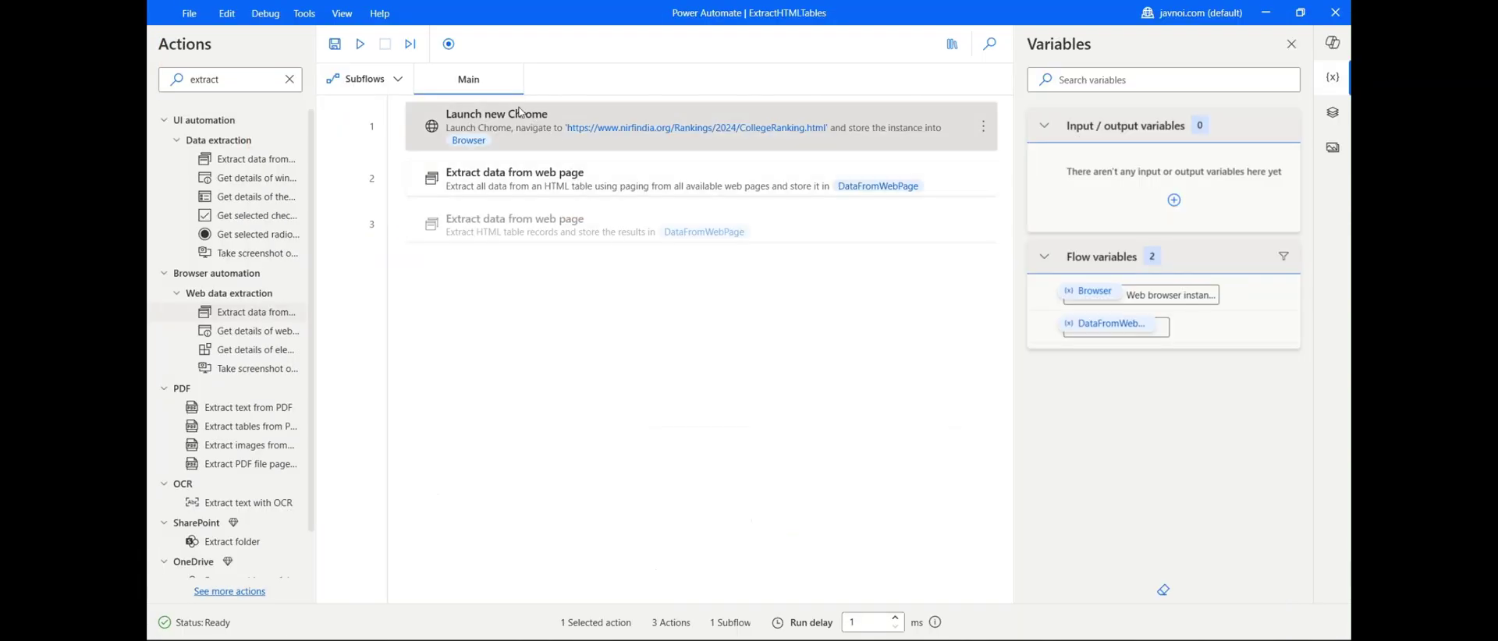
double_click(521, 116)
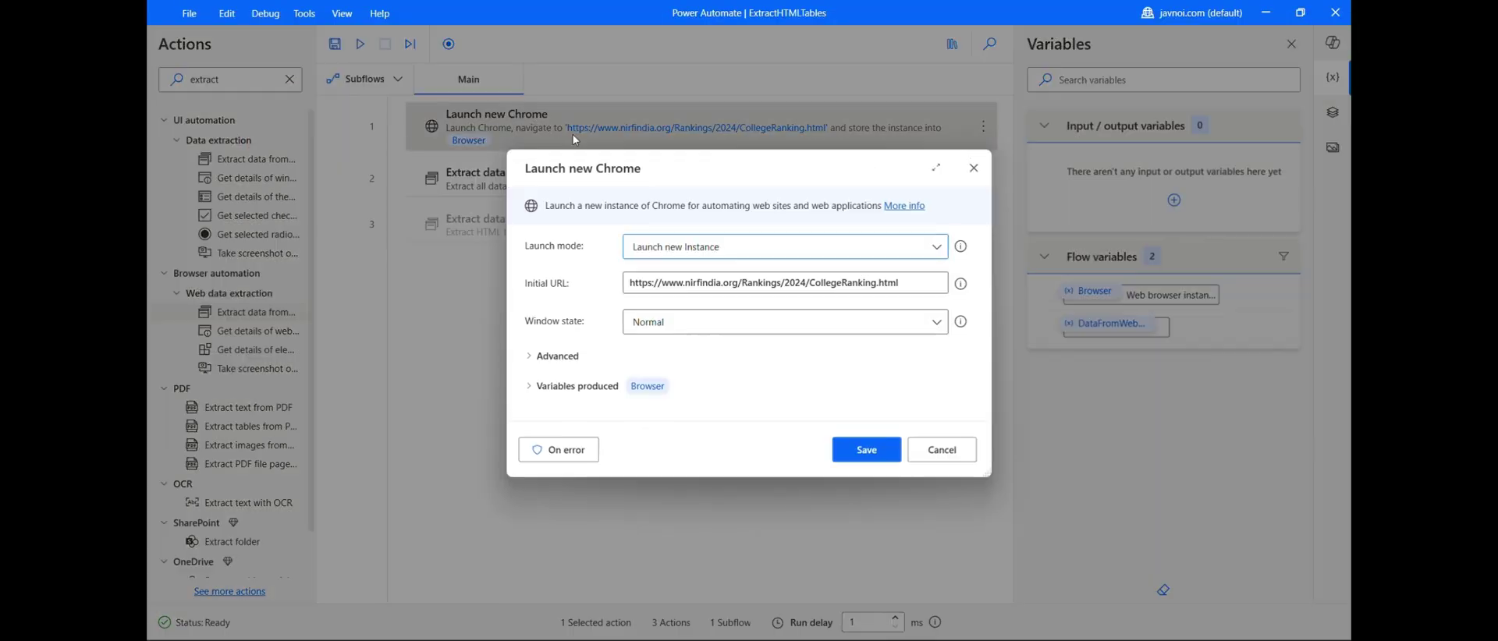
click(810, 257)
click(708, 293)
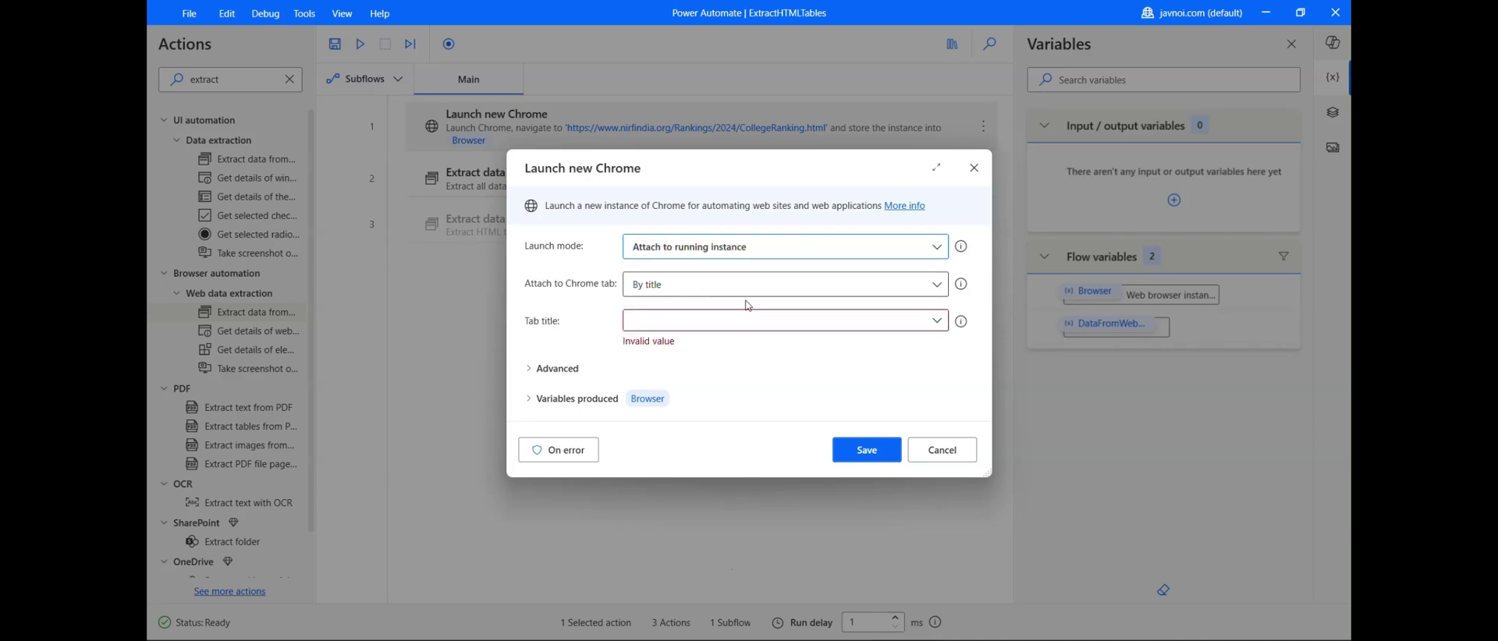
click(936, 321)
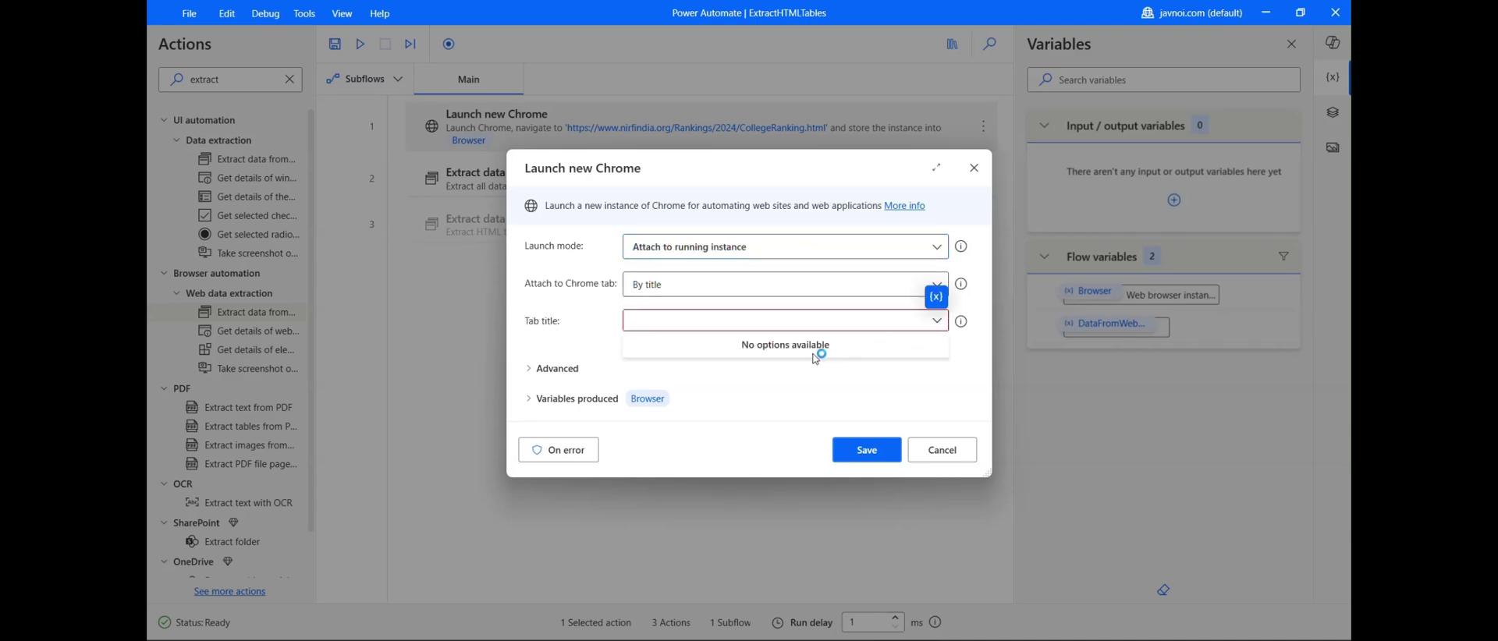
click(723, 394)
click(915, 319)
click(937, 323)
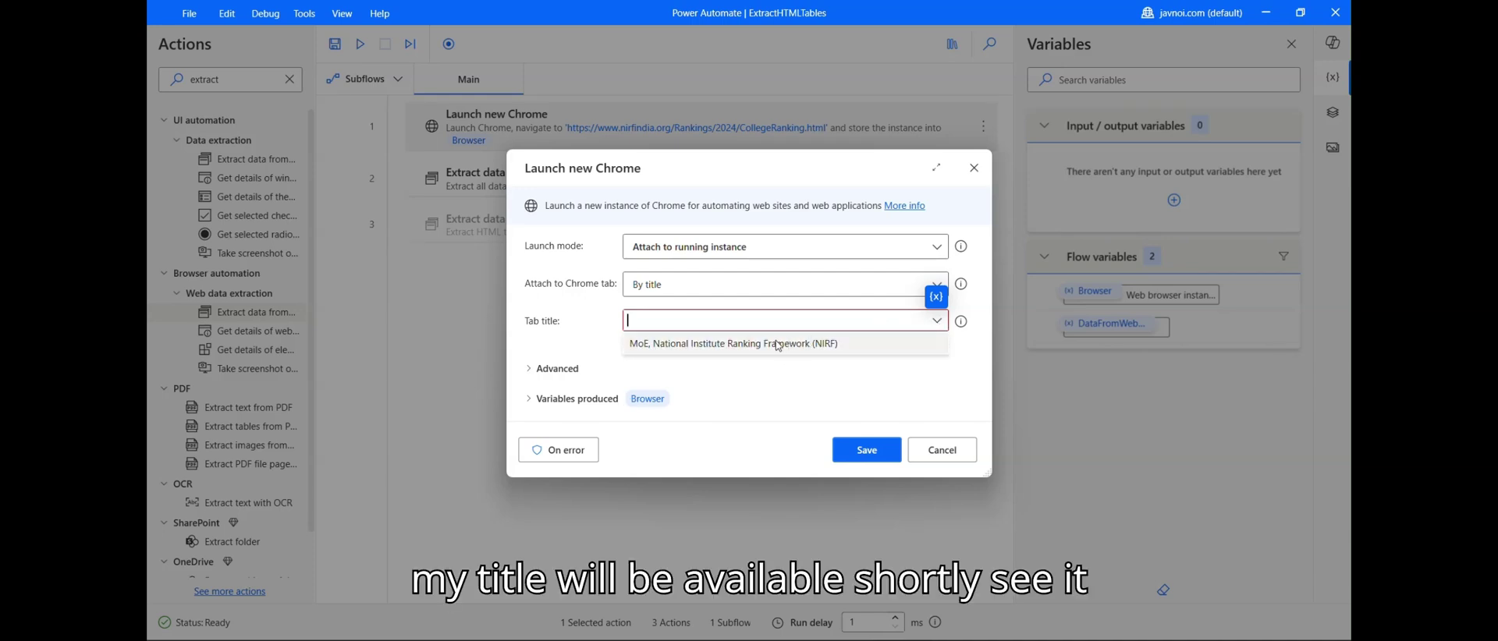
click(733, 343)
click(864, 439)
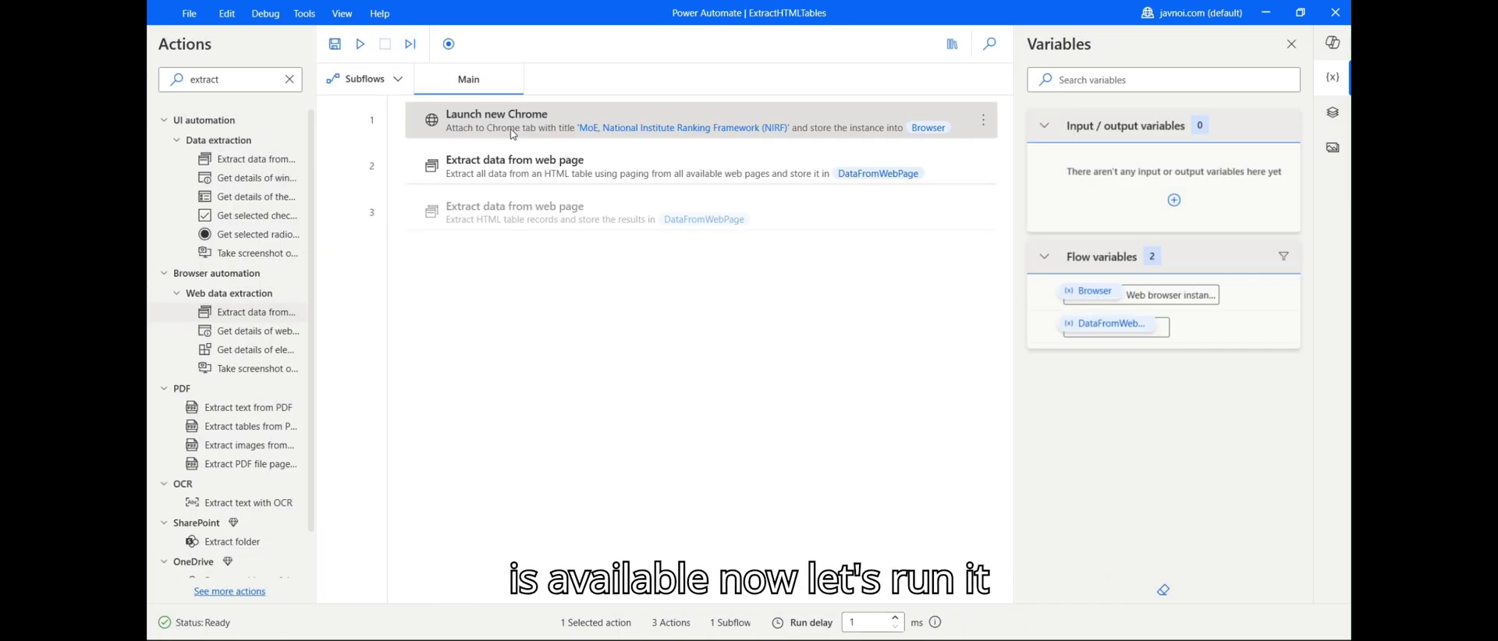
right_click(513, 135)
Step: Run the flow from action 1, paging the rankings table through pages 2 to 10
click(563, 176)
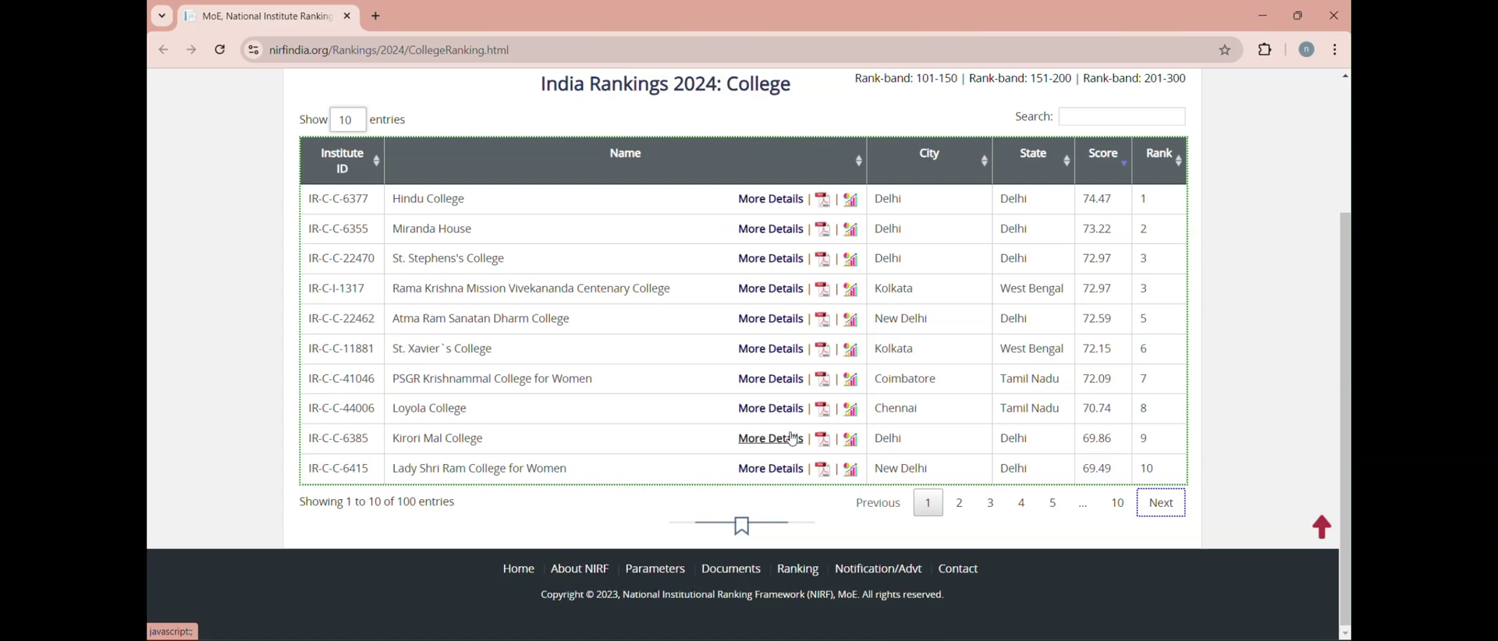
click(1162, 505)
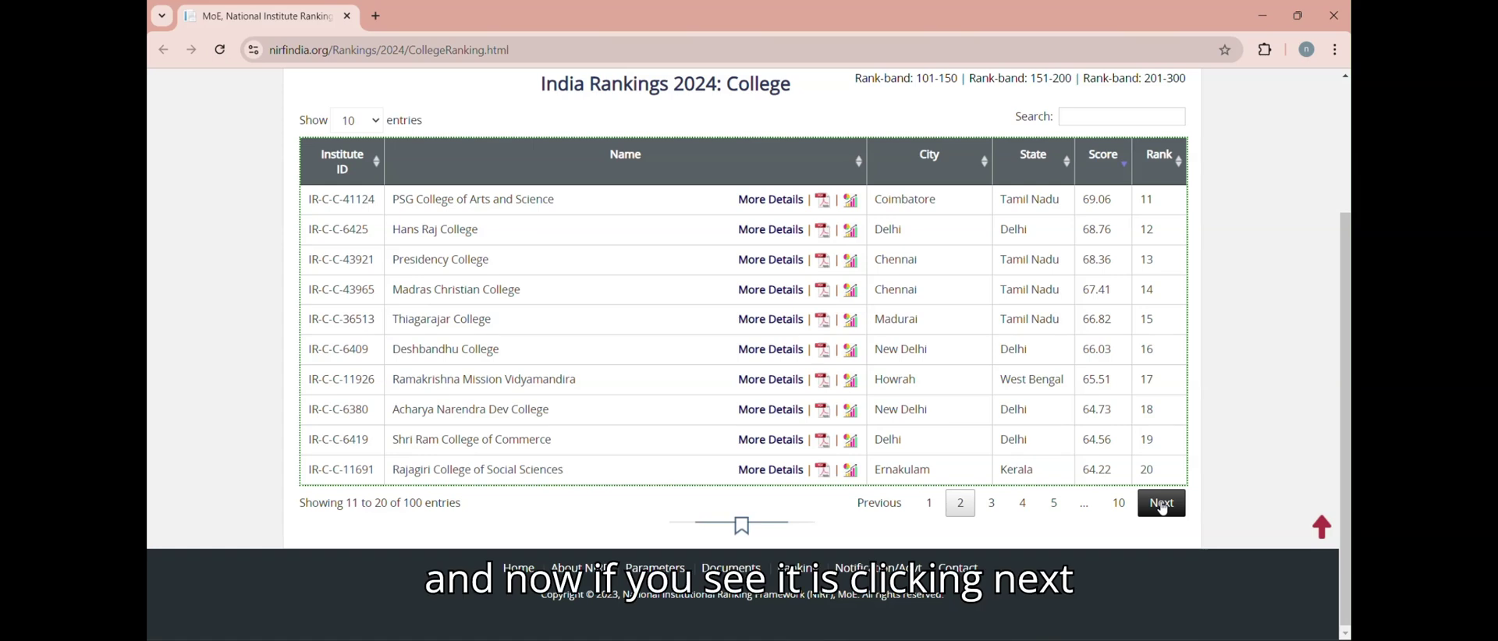
click(1162, 505)
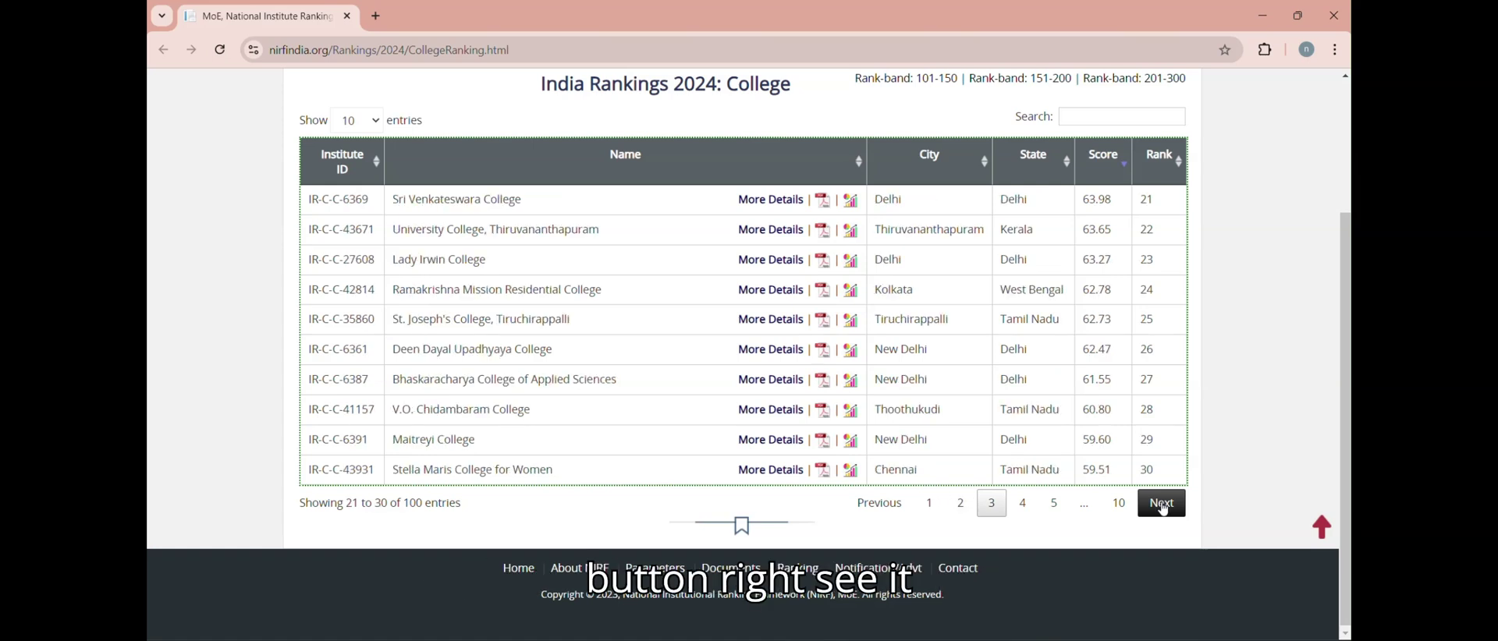
click(1161, 506)
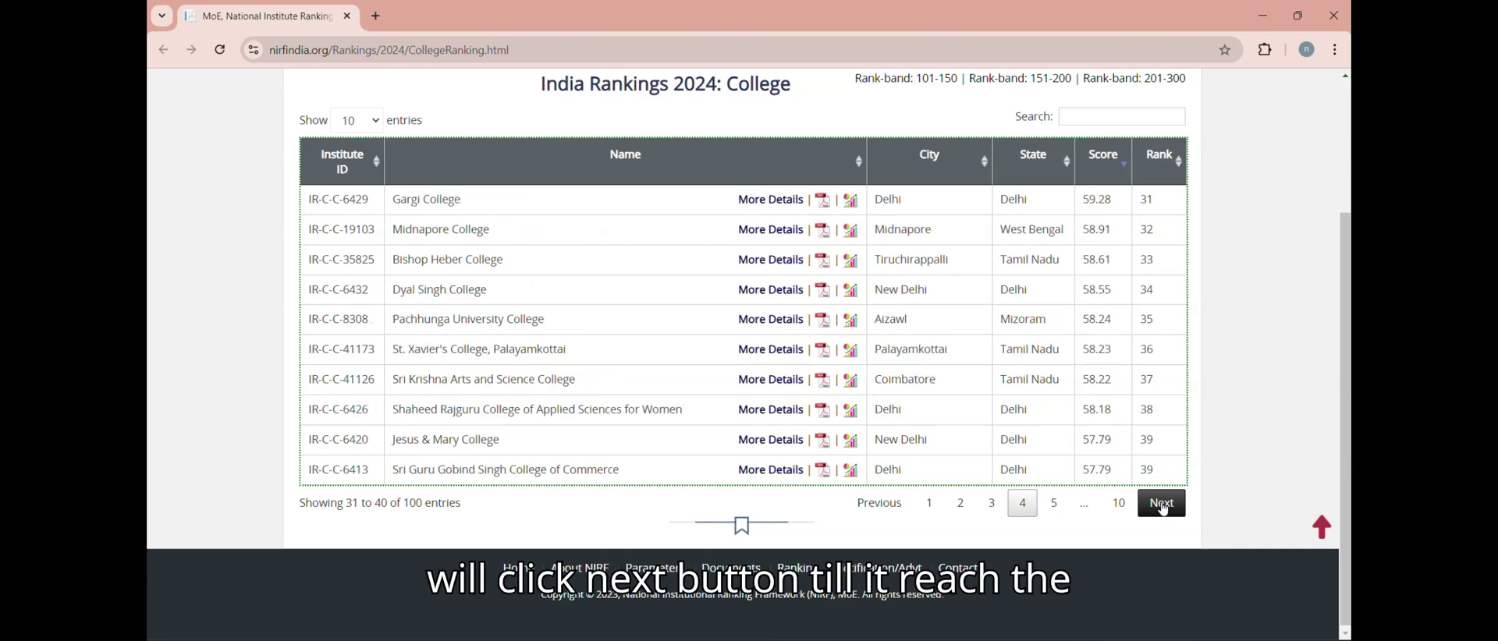
click(1162, 505)
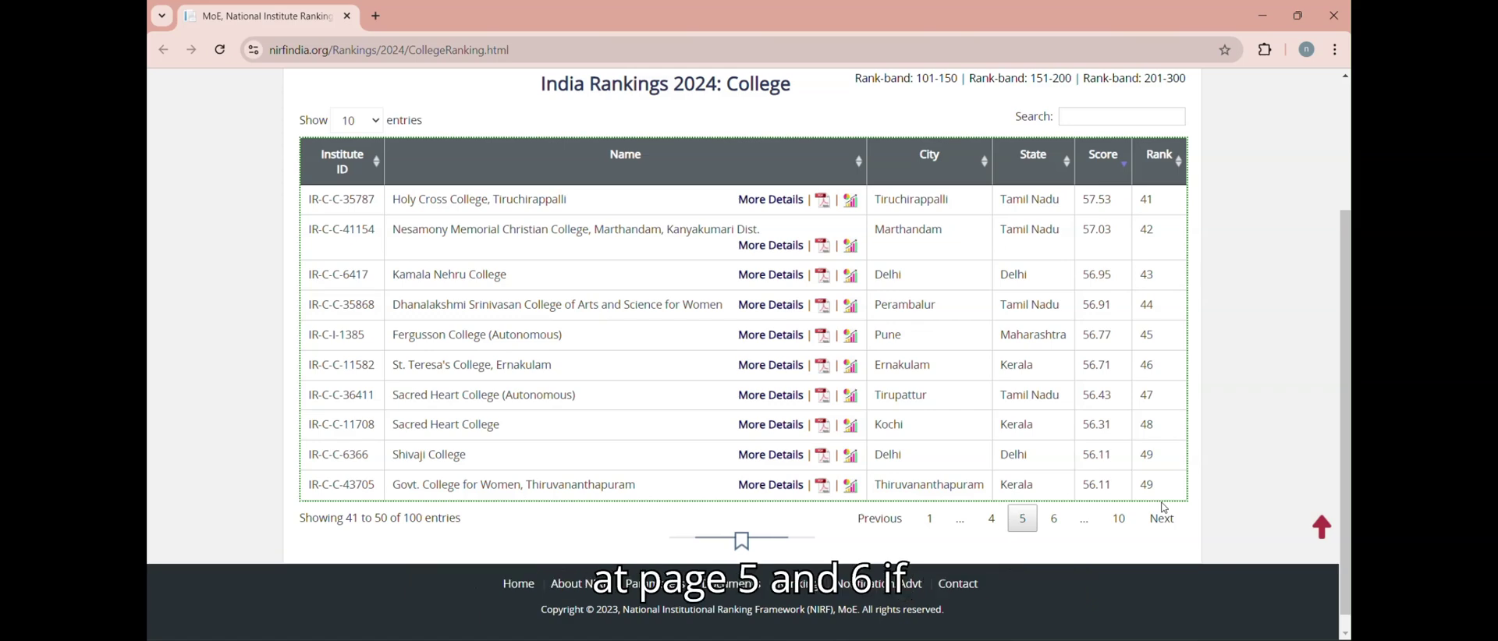
click(1161, 517)
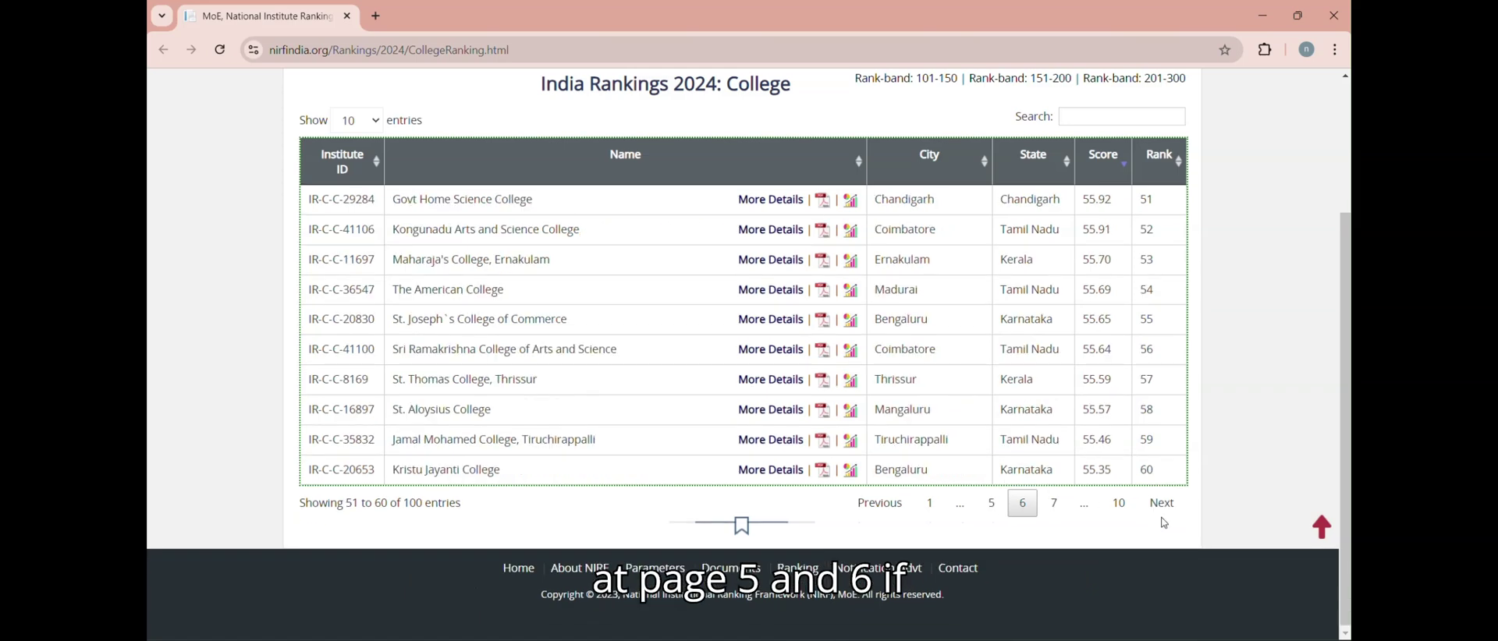
click(1163, 508)
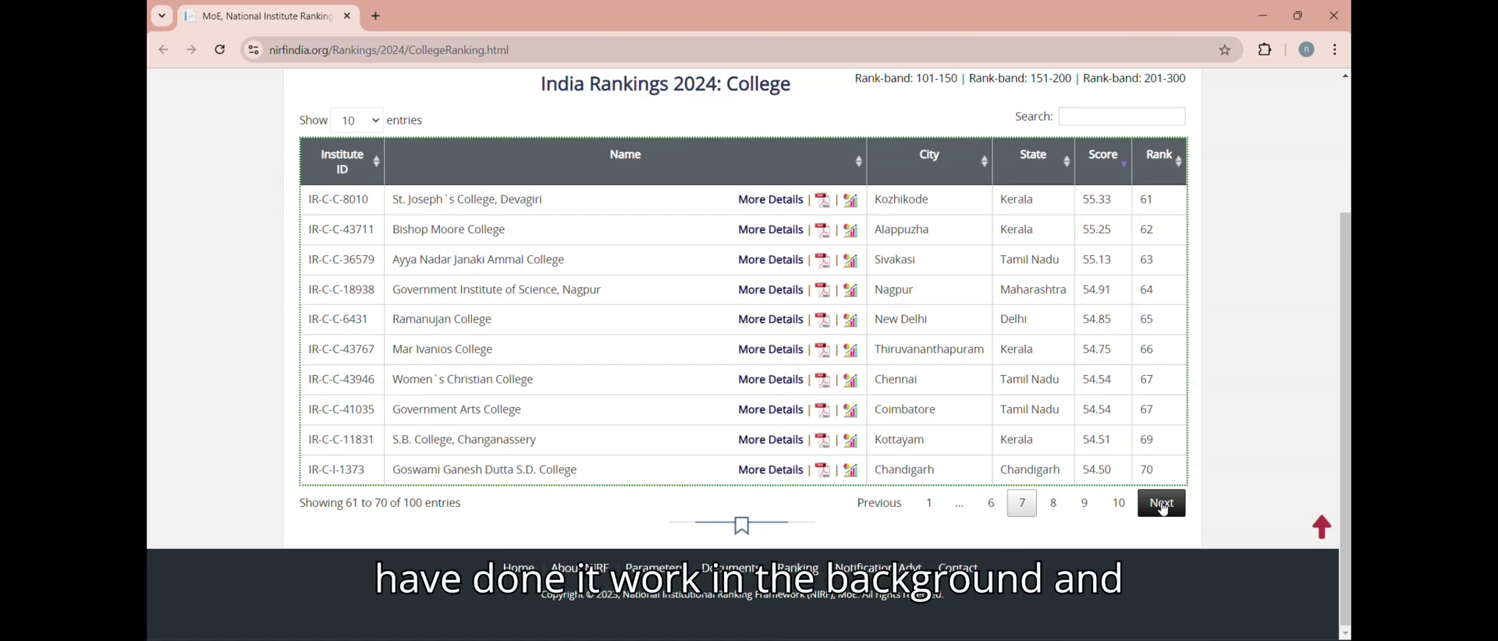
click(1163, 506)
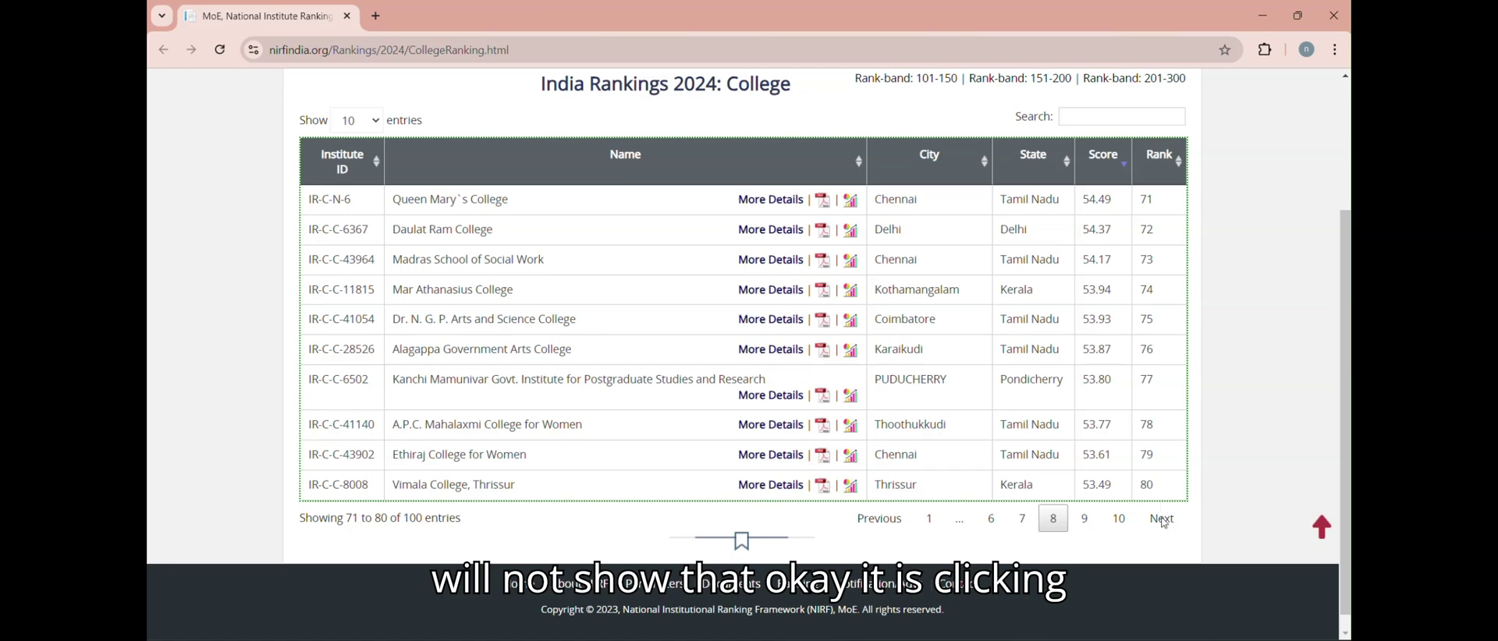
click(1163, 520)
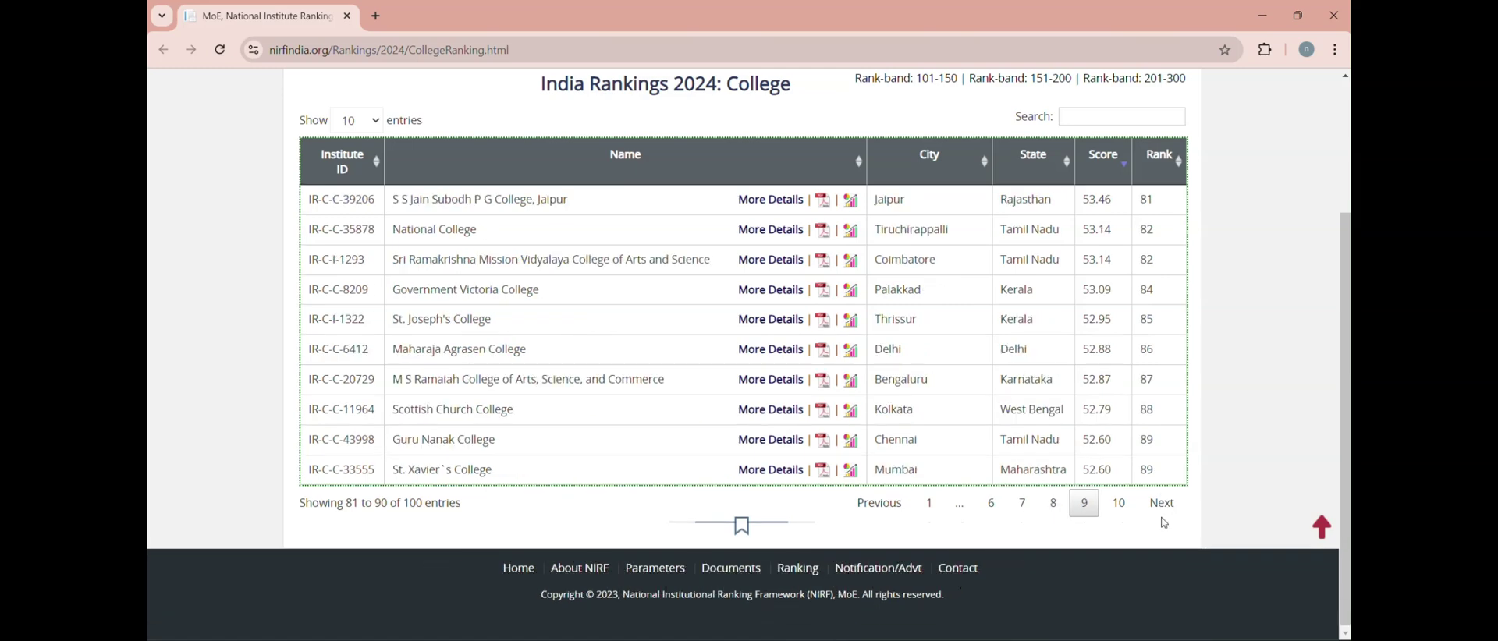
click(1163, 506)
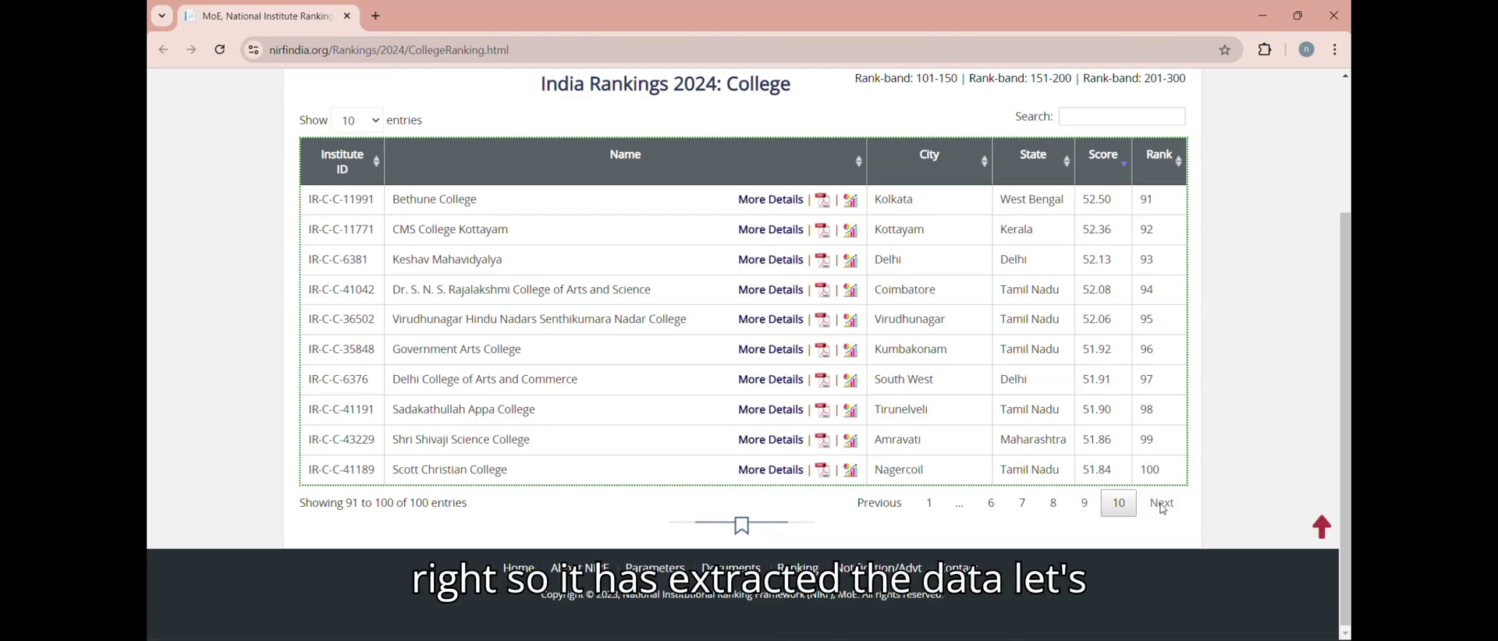
click(1299, 16)
click(1184, 332)
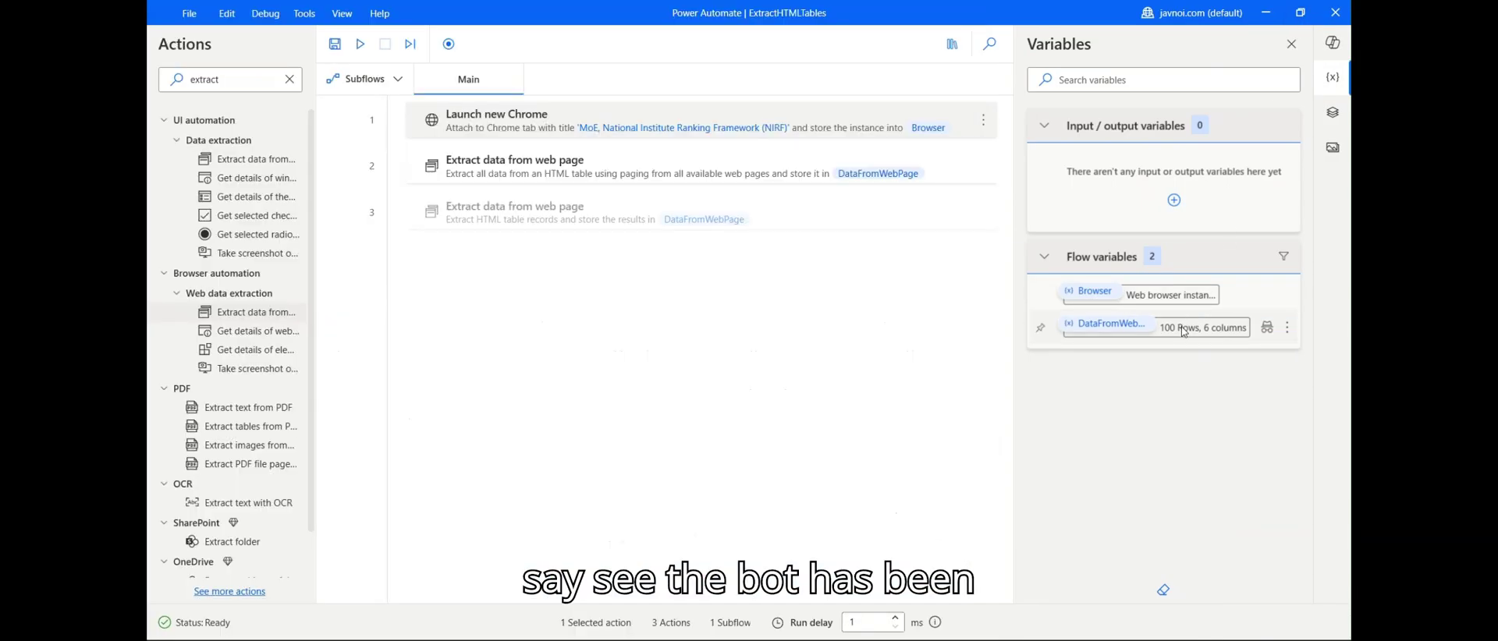
Step: Inspect the 100-row DataFromWebPage datatable, then reopen the Extract data from web page settings
double_click(1184, 332)
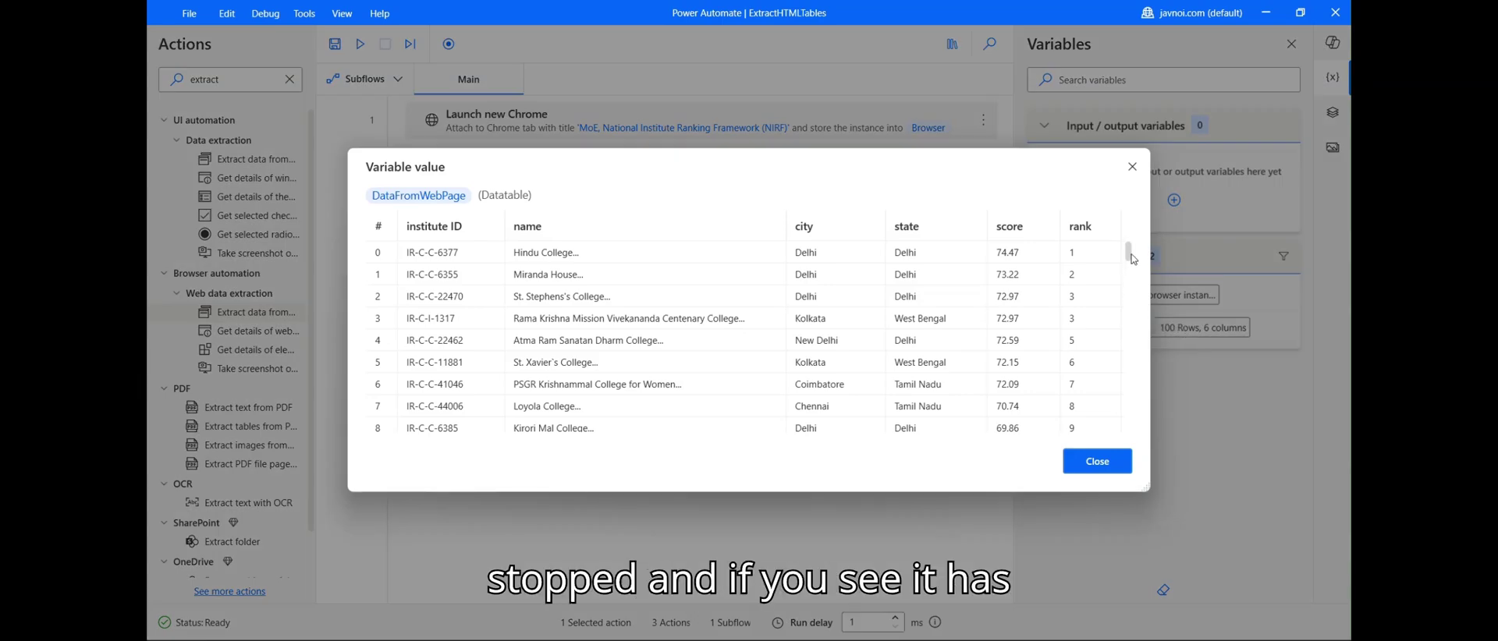
drag(1134, 260, 1122, 441)
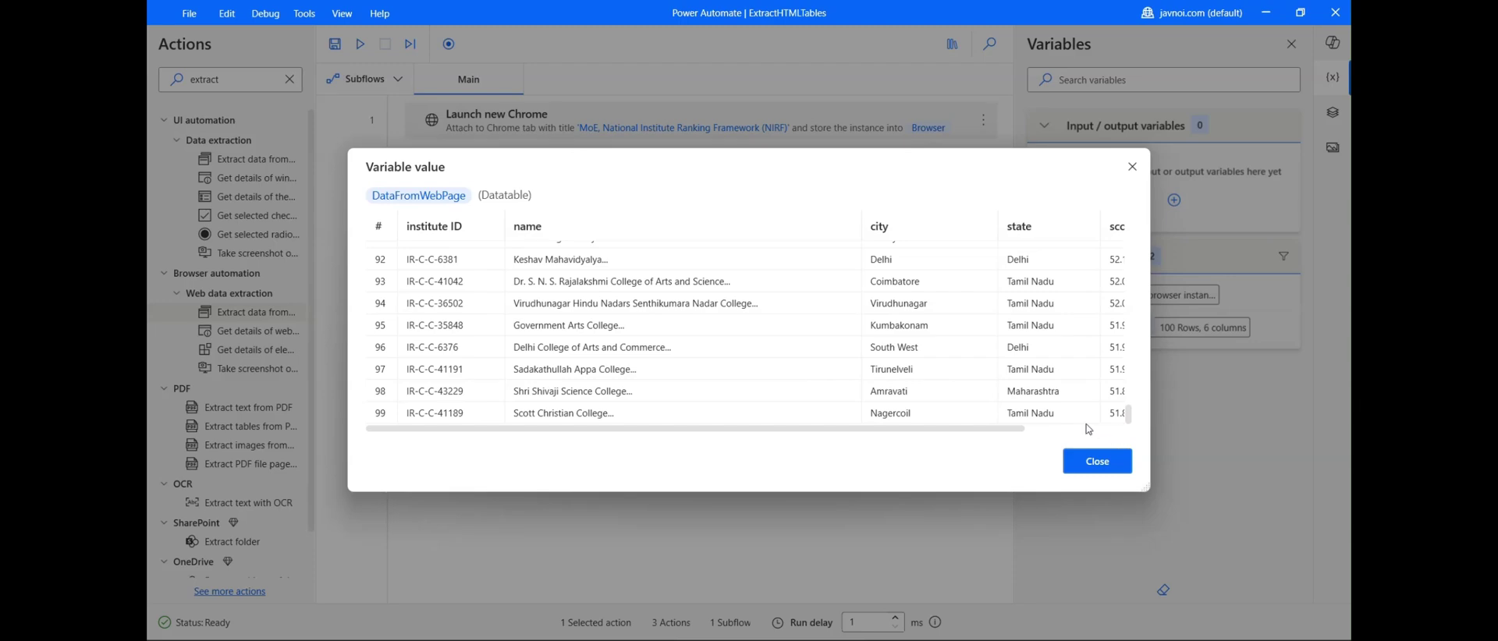
drag(1017, 429, 1134, 429)
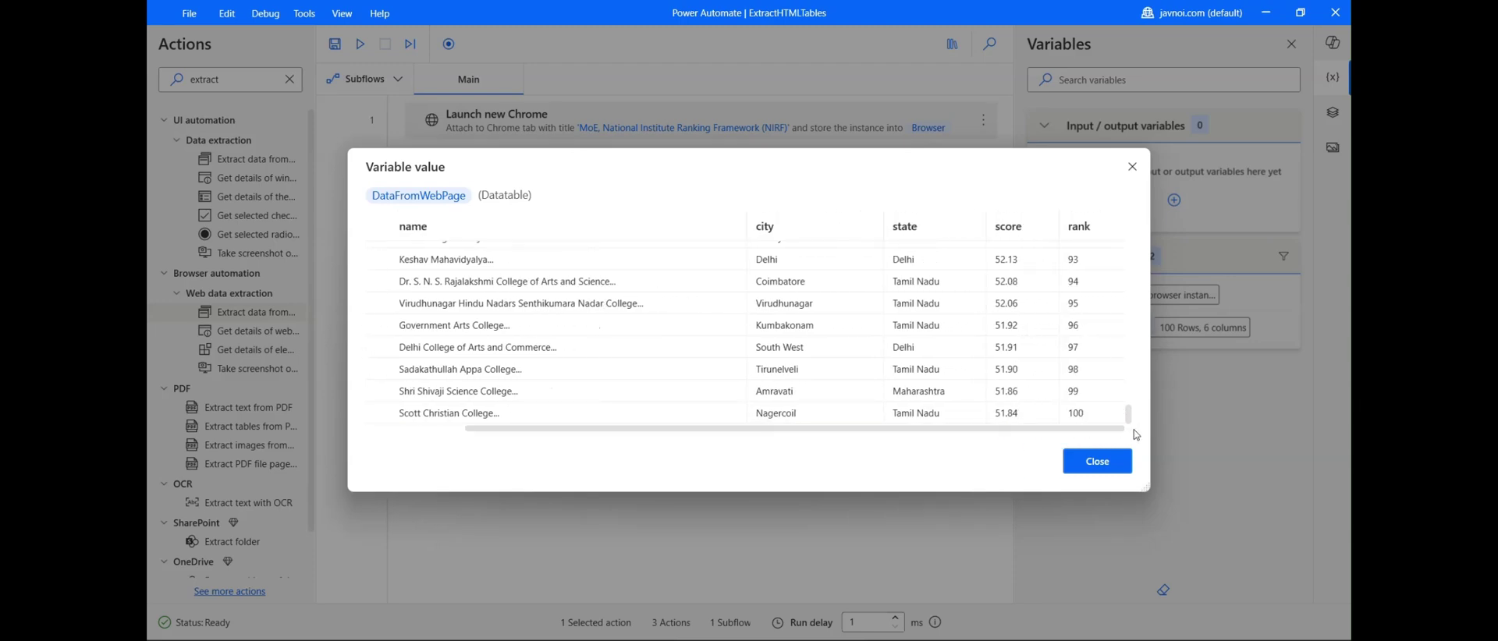
click(1089, 461)
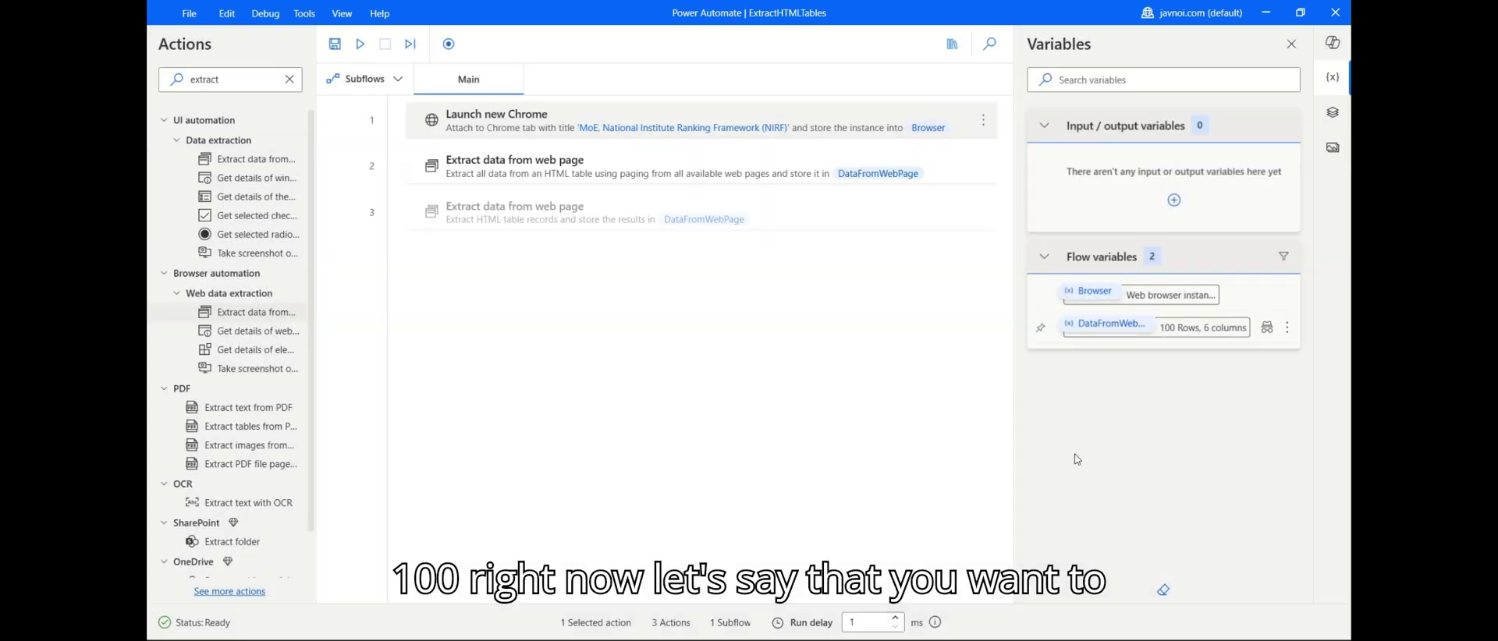
click(647, 178)
double_click(647, 178)
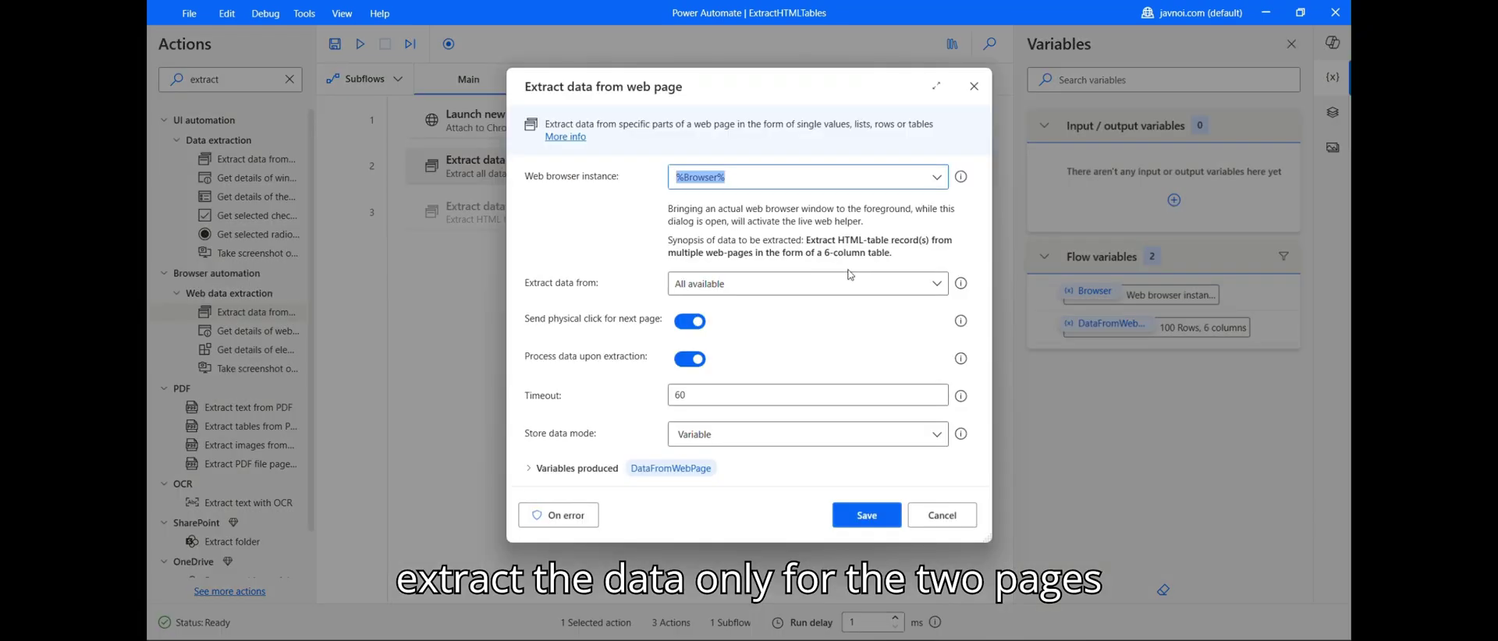
Step: Set Extract data from to Only the first 2 web pages and save
click(835, 282)
click(722, 327)
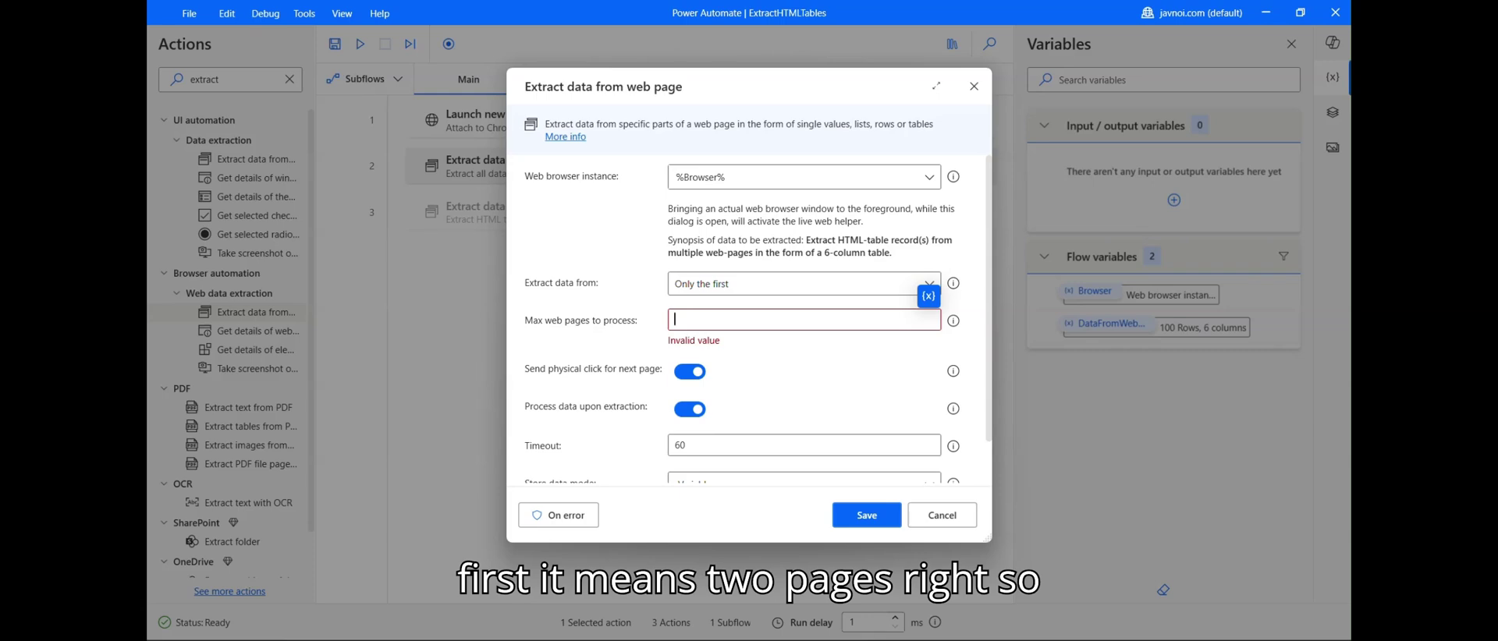
text(2)
click(864, 515)
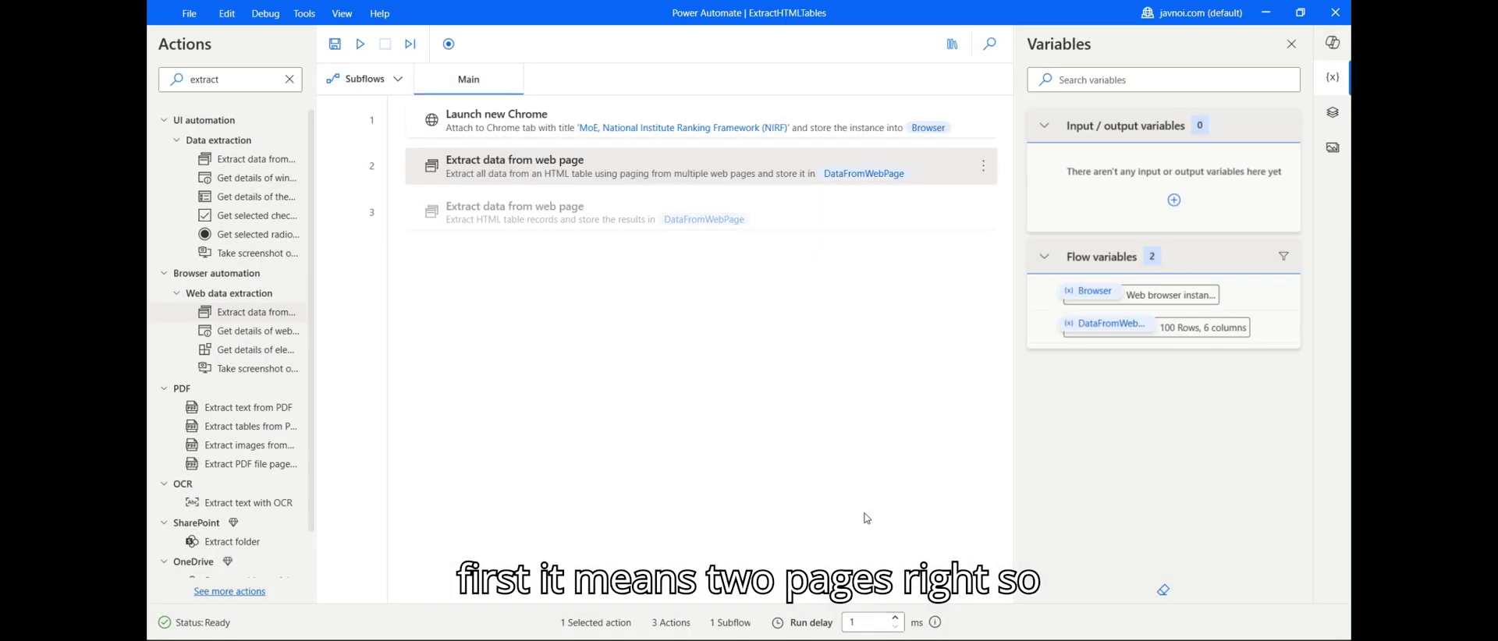
key(alt+Tab)
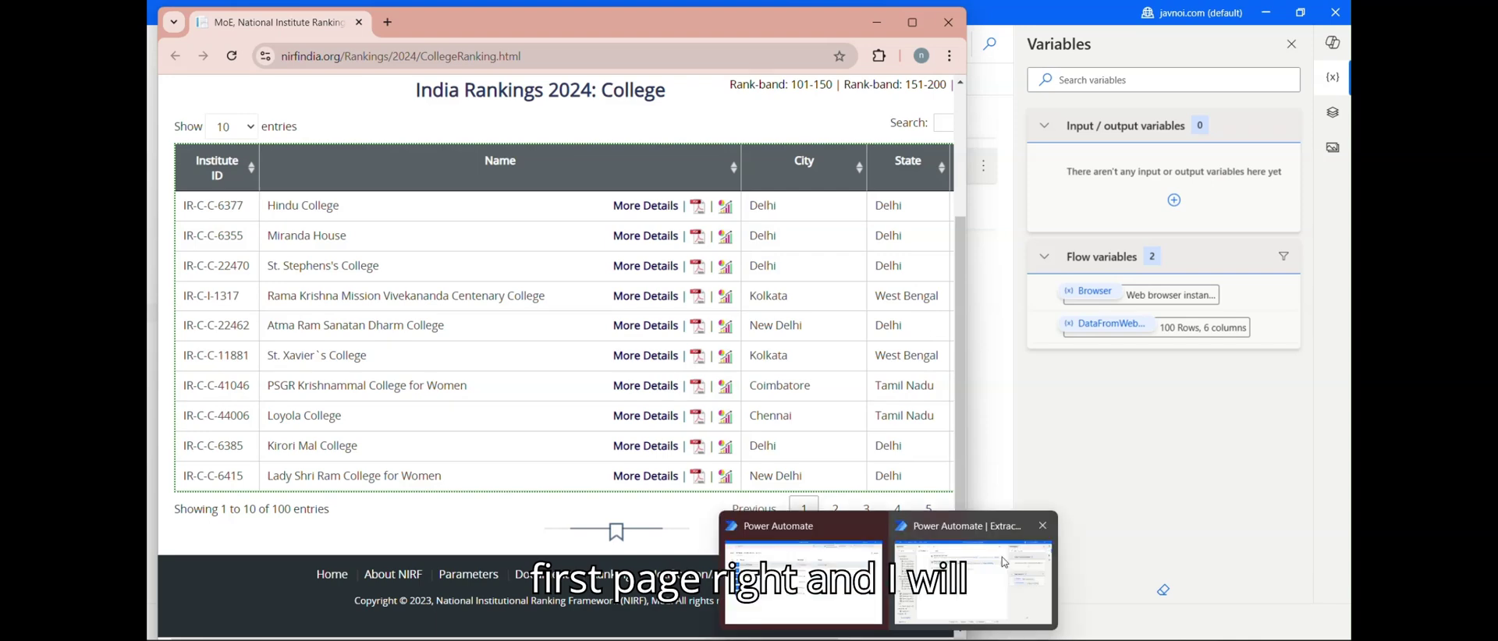
click(1001, 557)
click(541, 131)
right_click(541, 131)
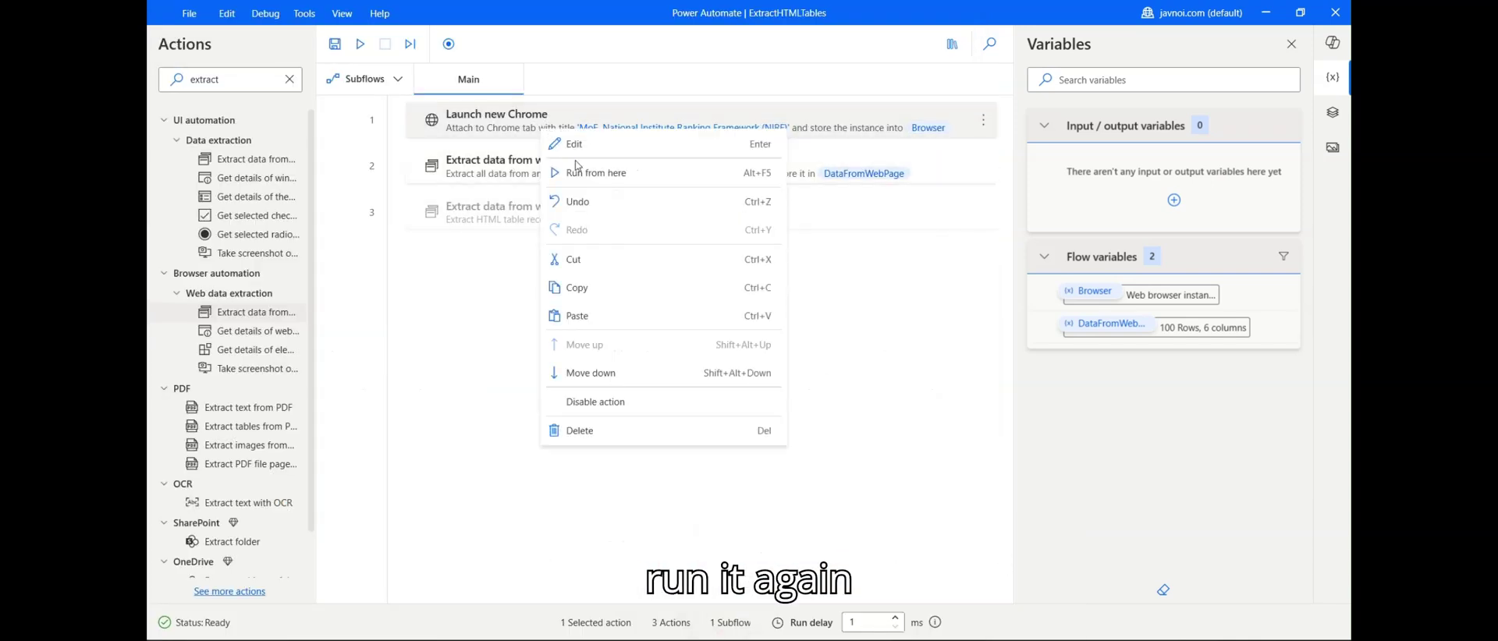
Step: Rerun the flow and compare the 20-row DataFromWebPage with the rankings page in Chrome
click(597, 180)
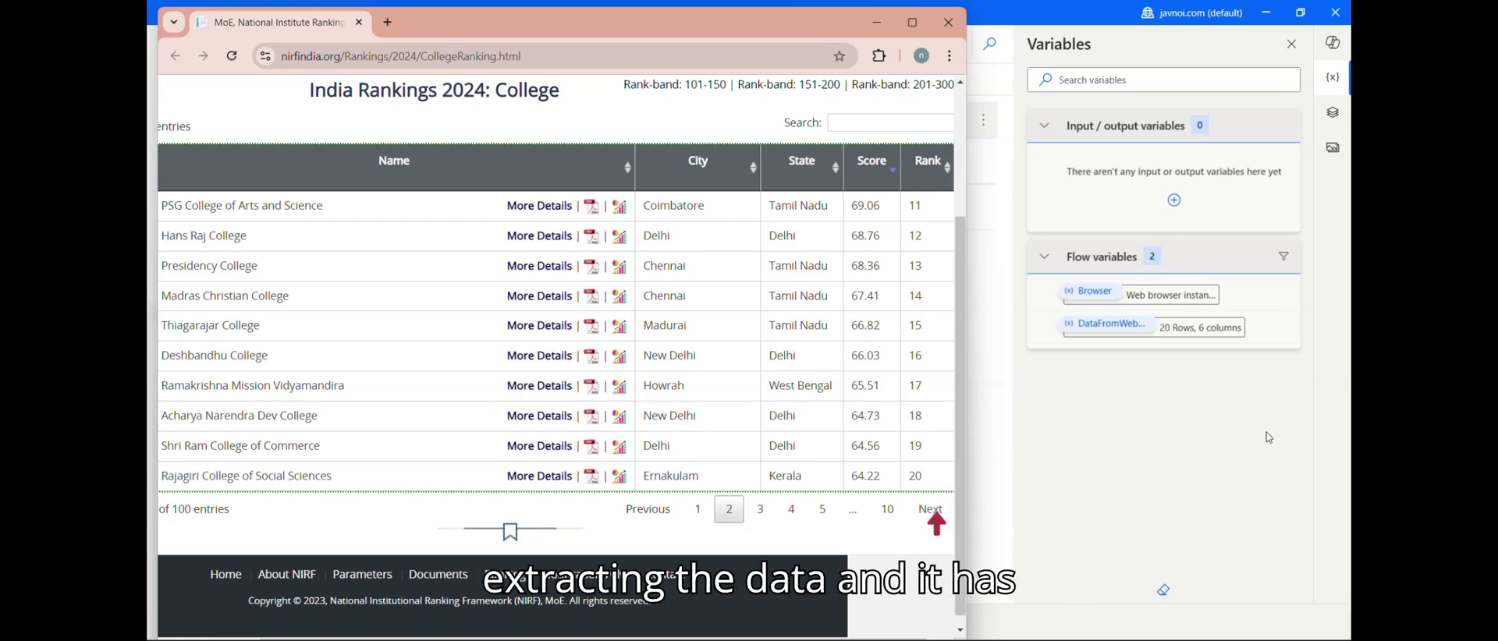
click(1193, 334)
double_click(1194, 334)
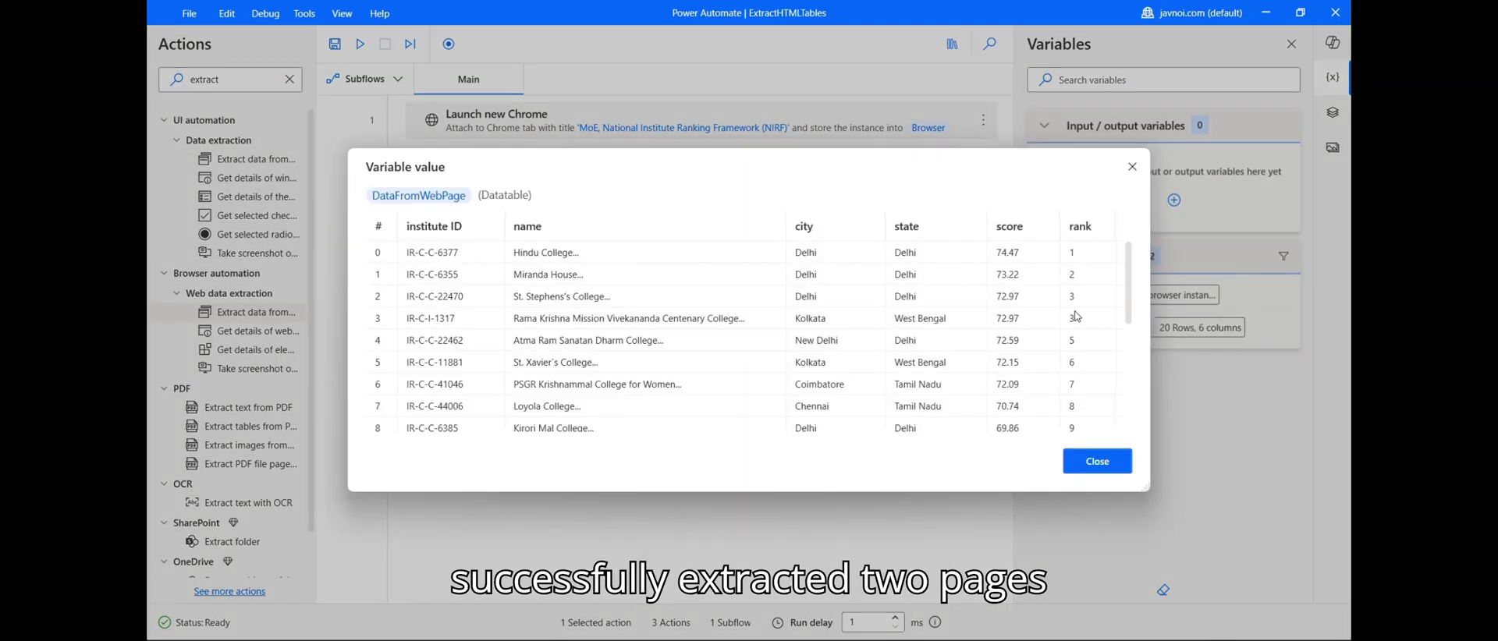
scroll(1130, 272, down, 5)
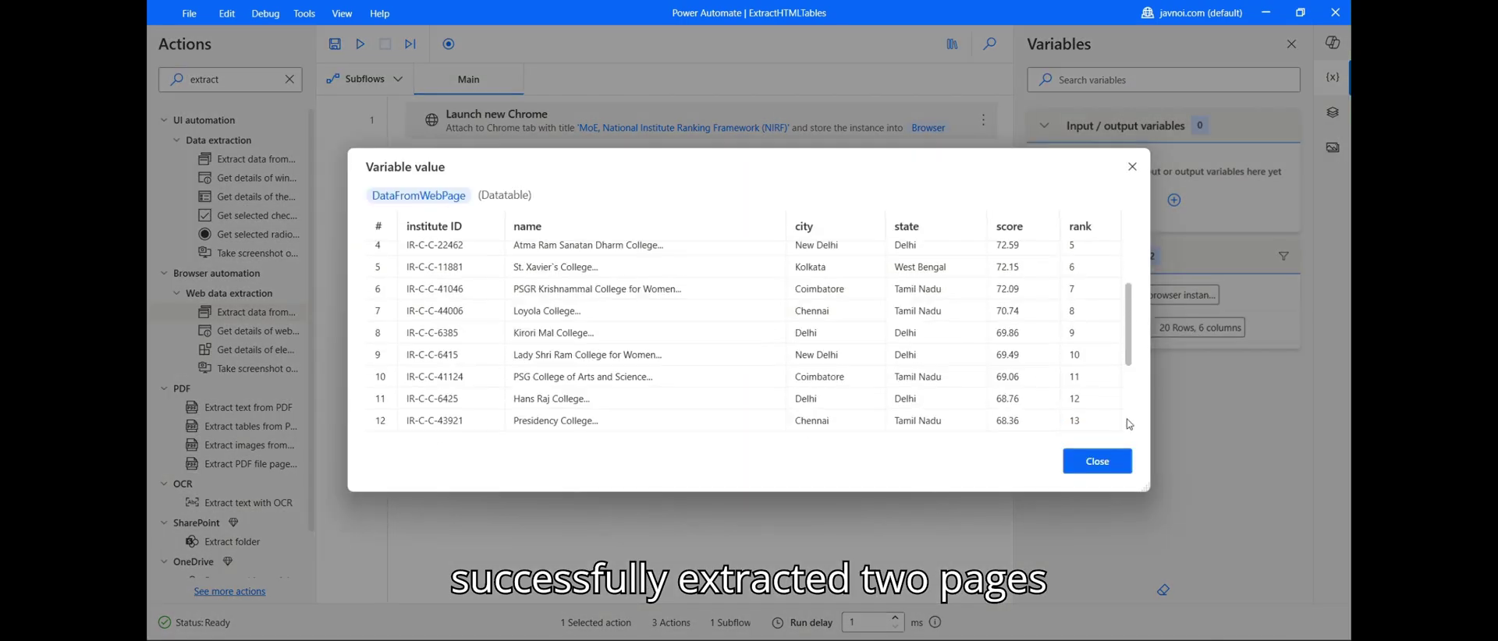
key(alt+Tab)
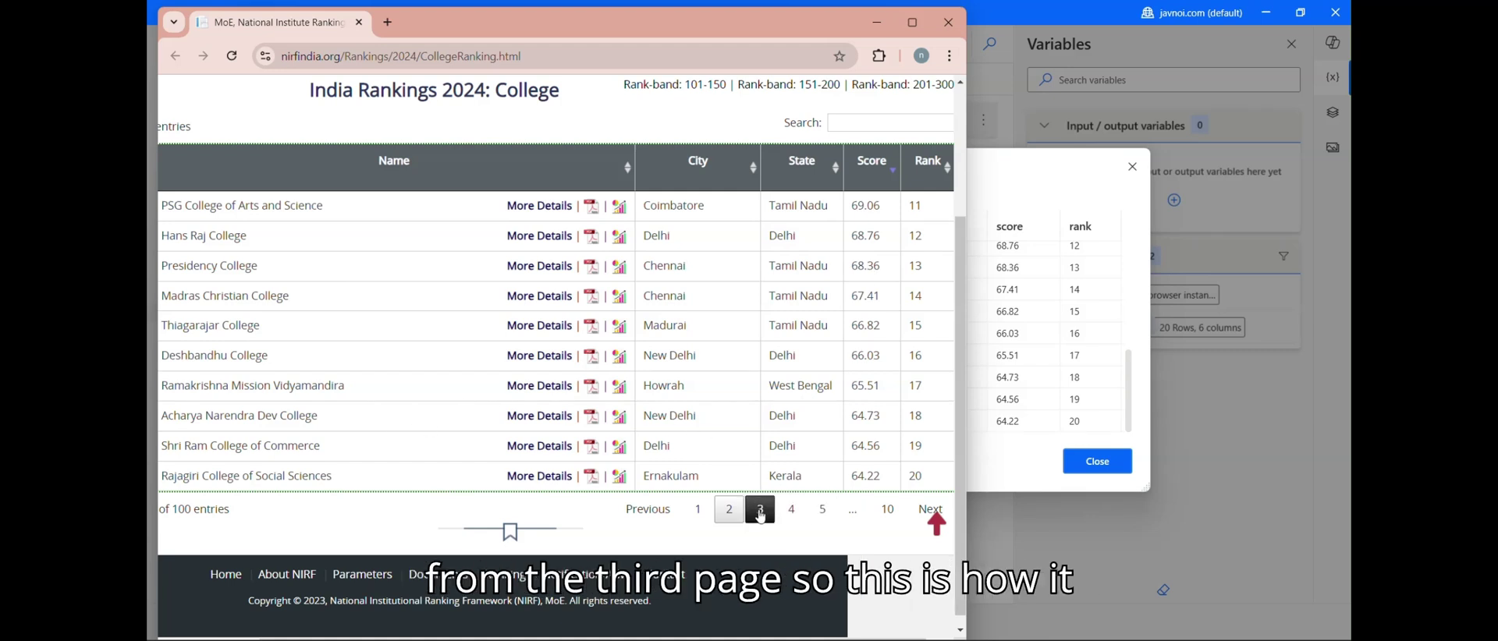
click(912, 23)
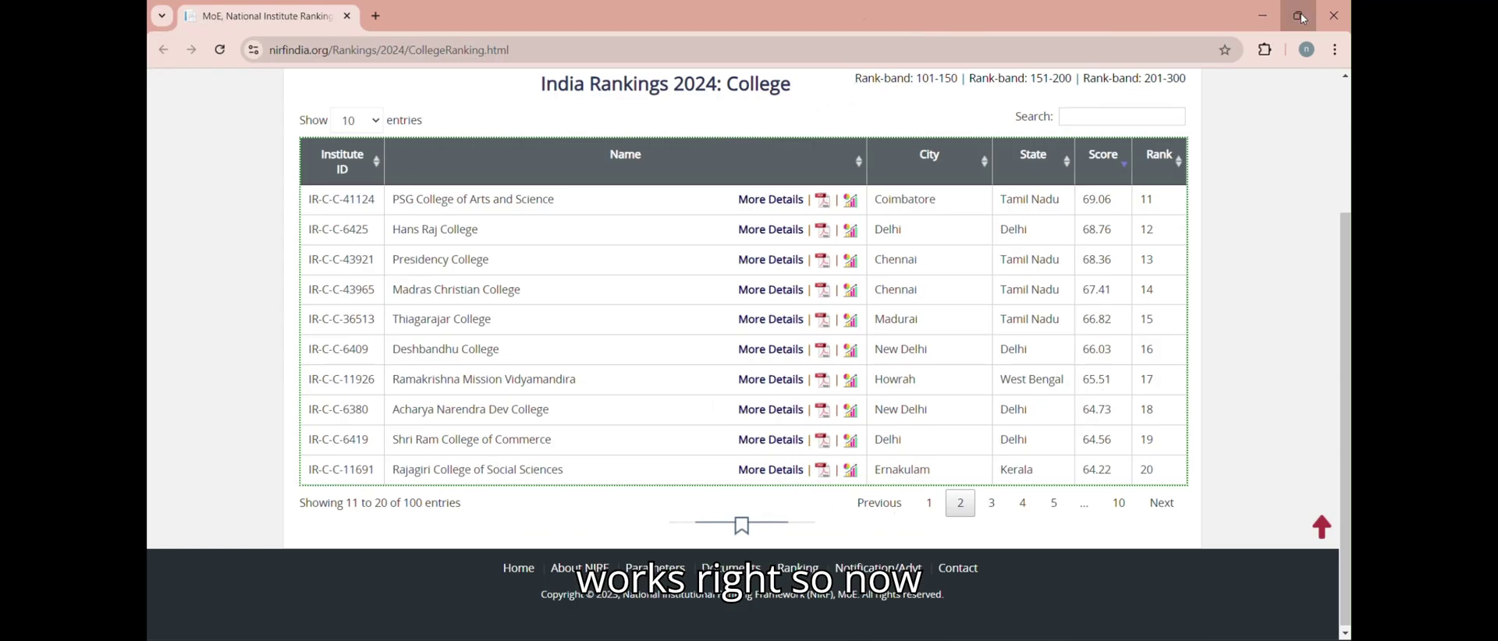
click(1297, 14)
click(1037, 161)
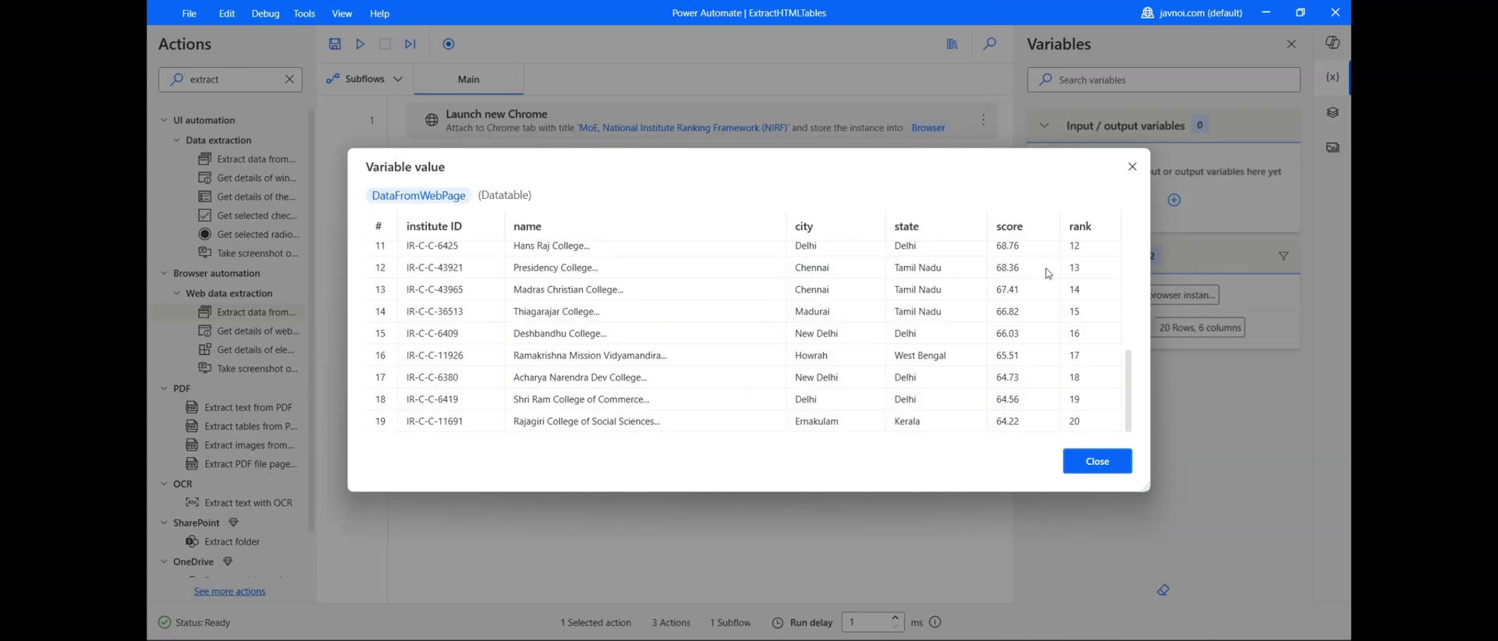
click(1084, 460)
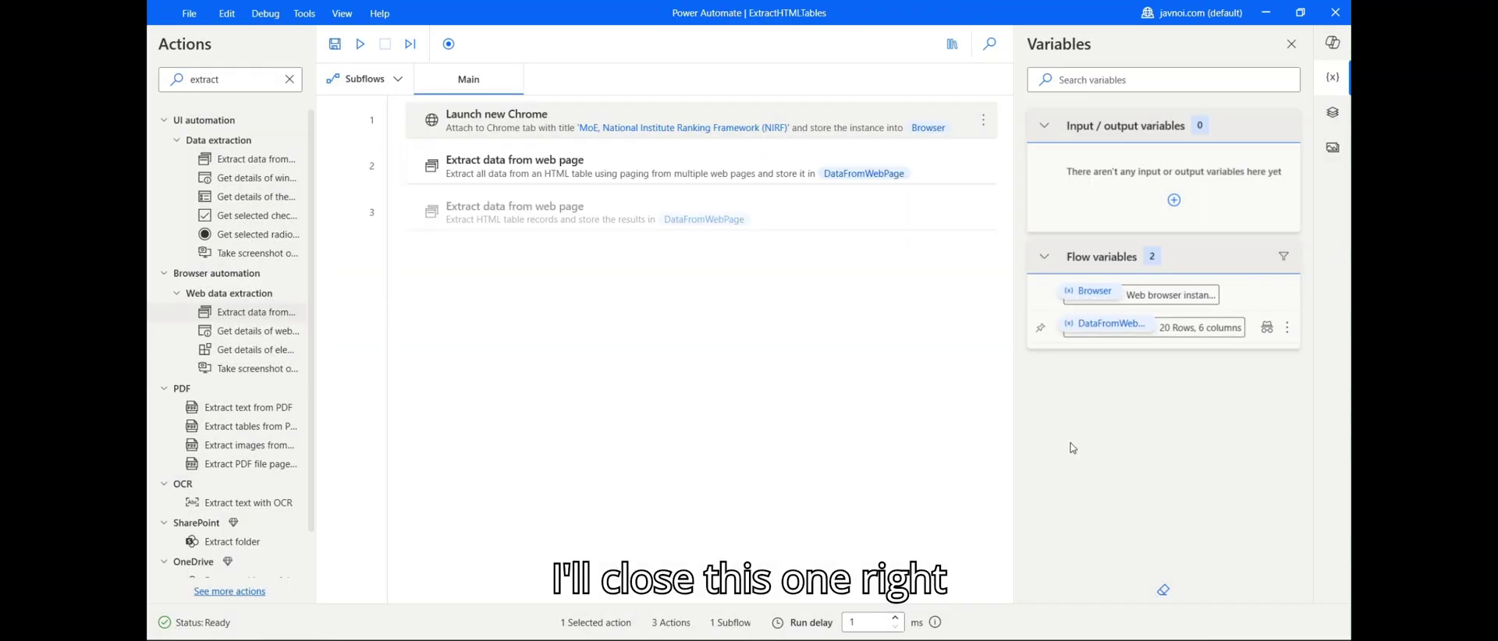
Step: Clear the 'extract' filter from the Actions search box
click(516, 167)
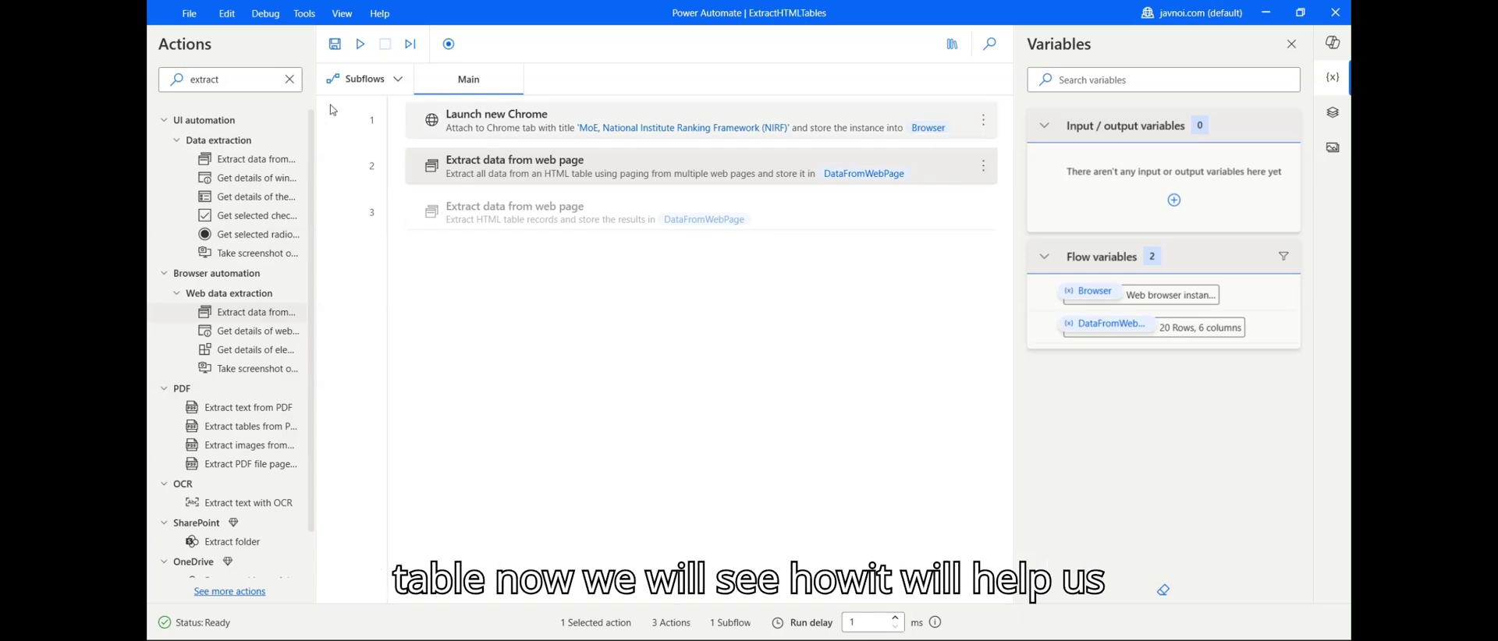
click(297, 83)
click(297, 82)
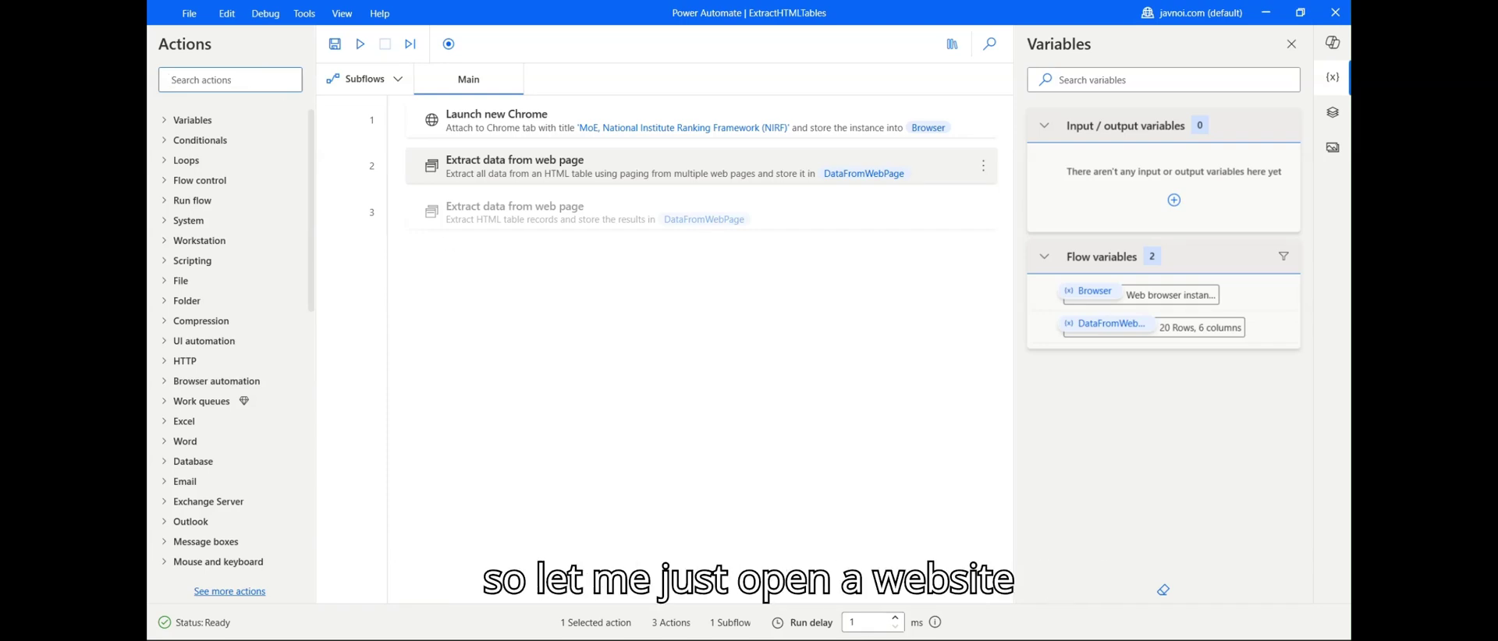
key(alt+Tab)
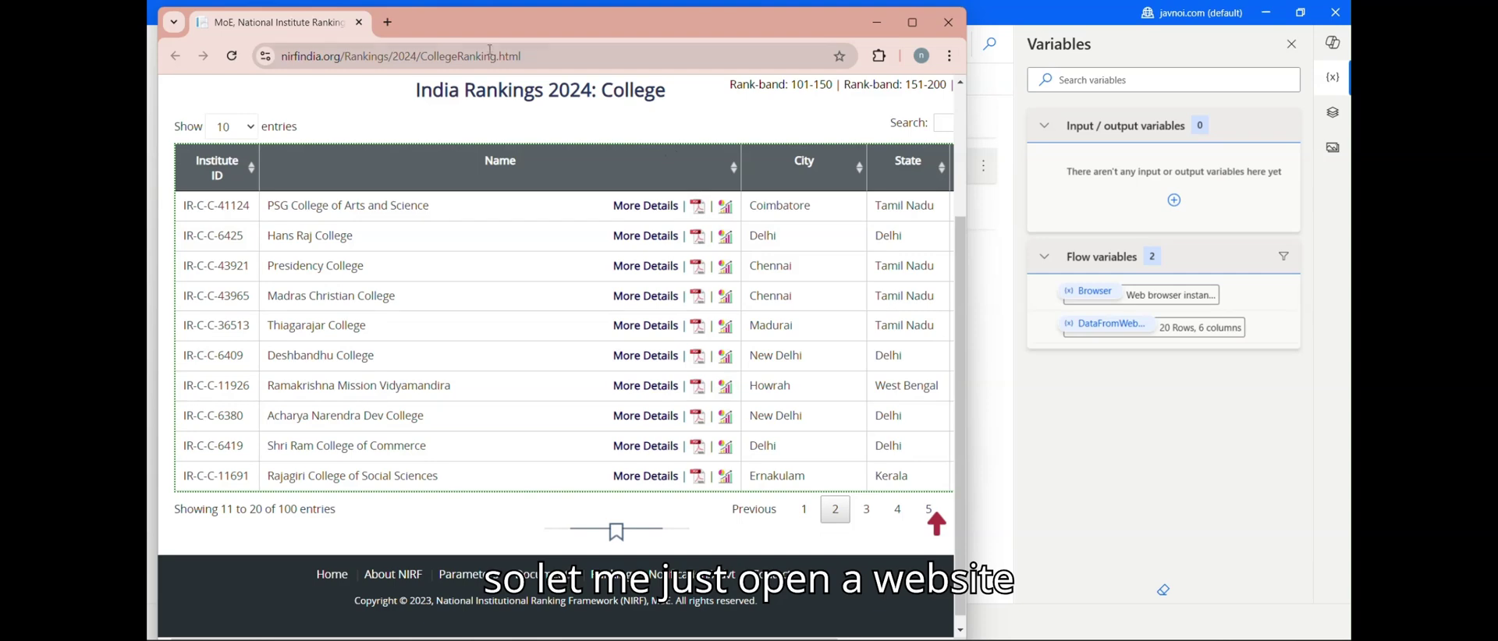
Step: Maximize Chrome and open flipkart.com in a new tab via a 'flip' web search
click(912, 23)
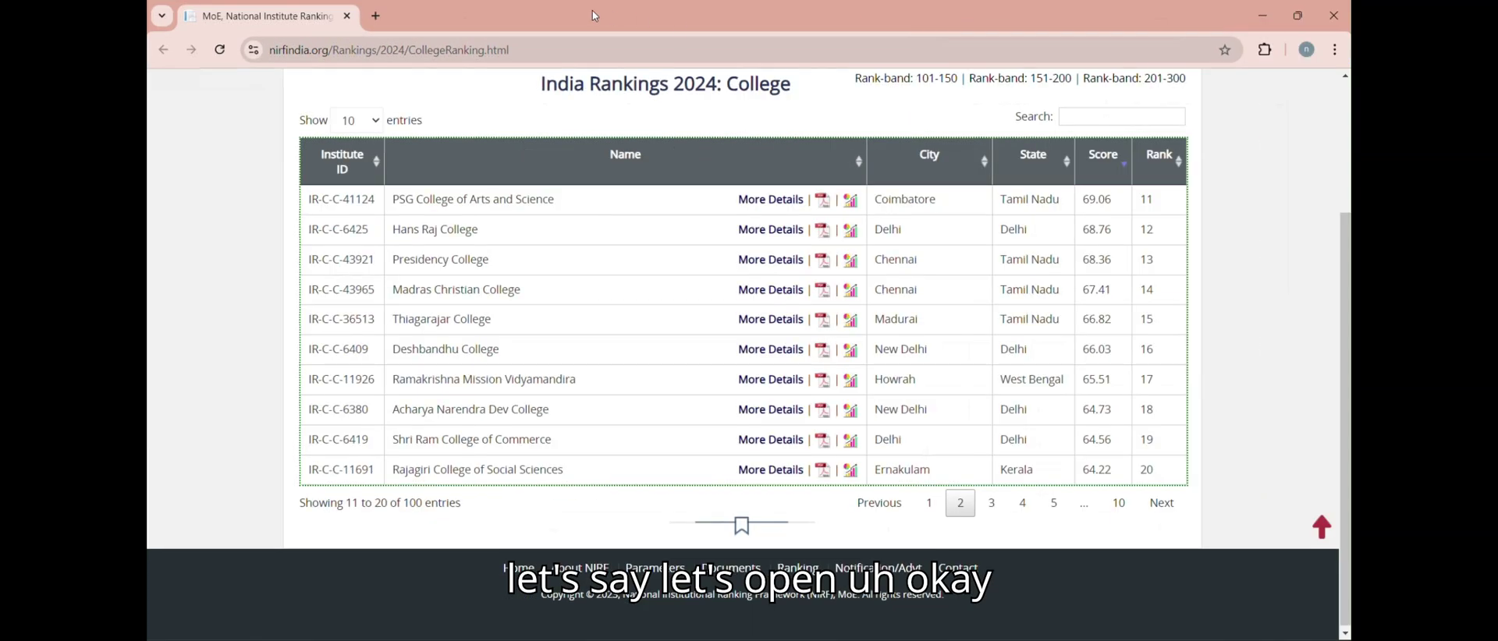
click(375, 16)
text(flip)
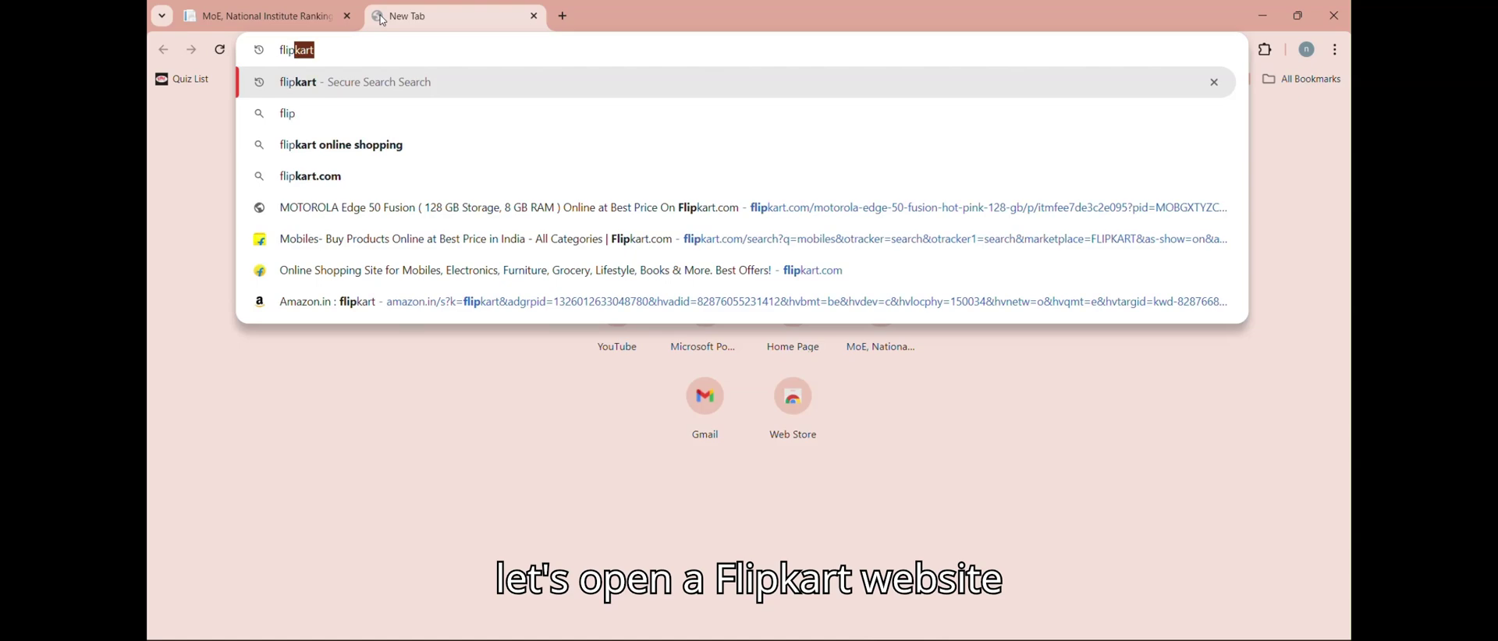
key(Return)
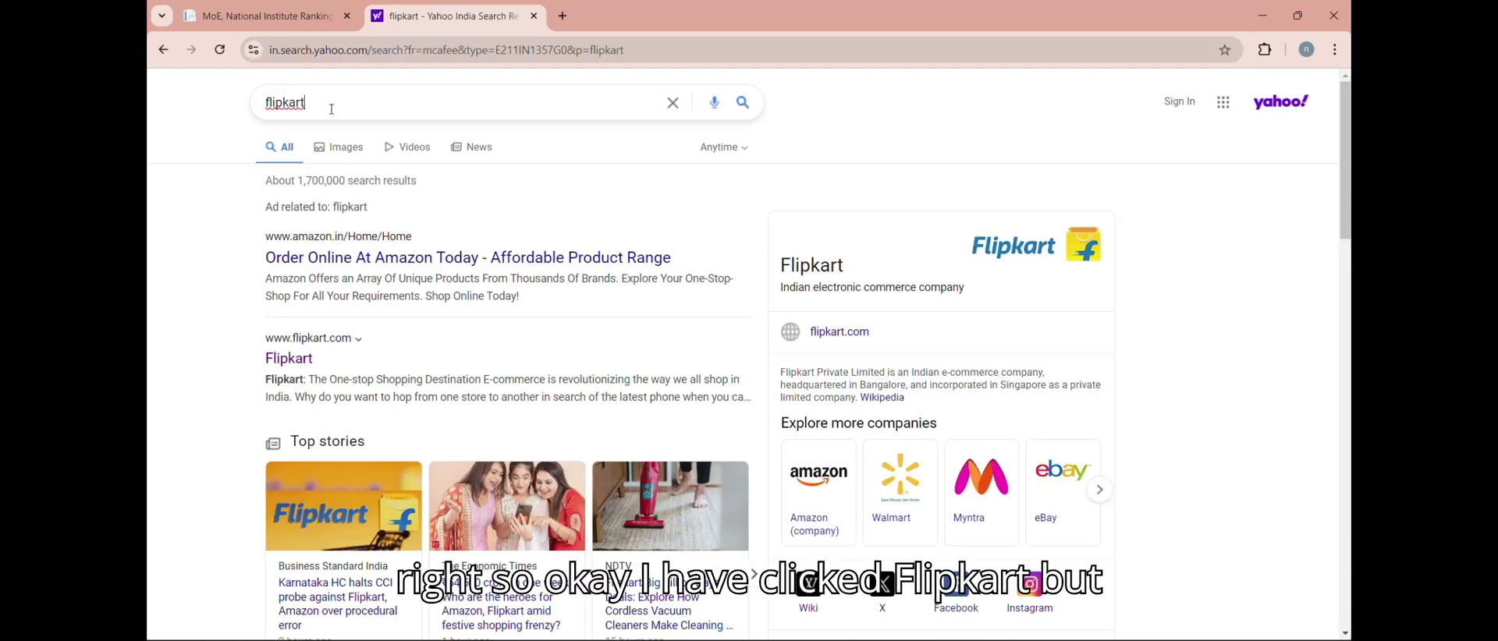
click(295, 359)
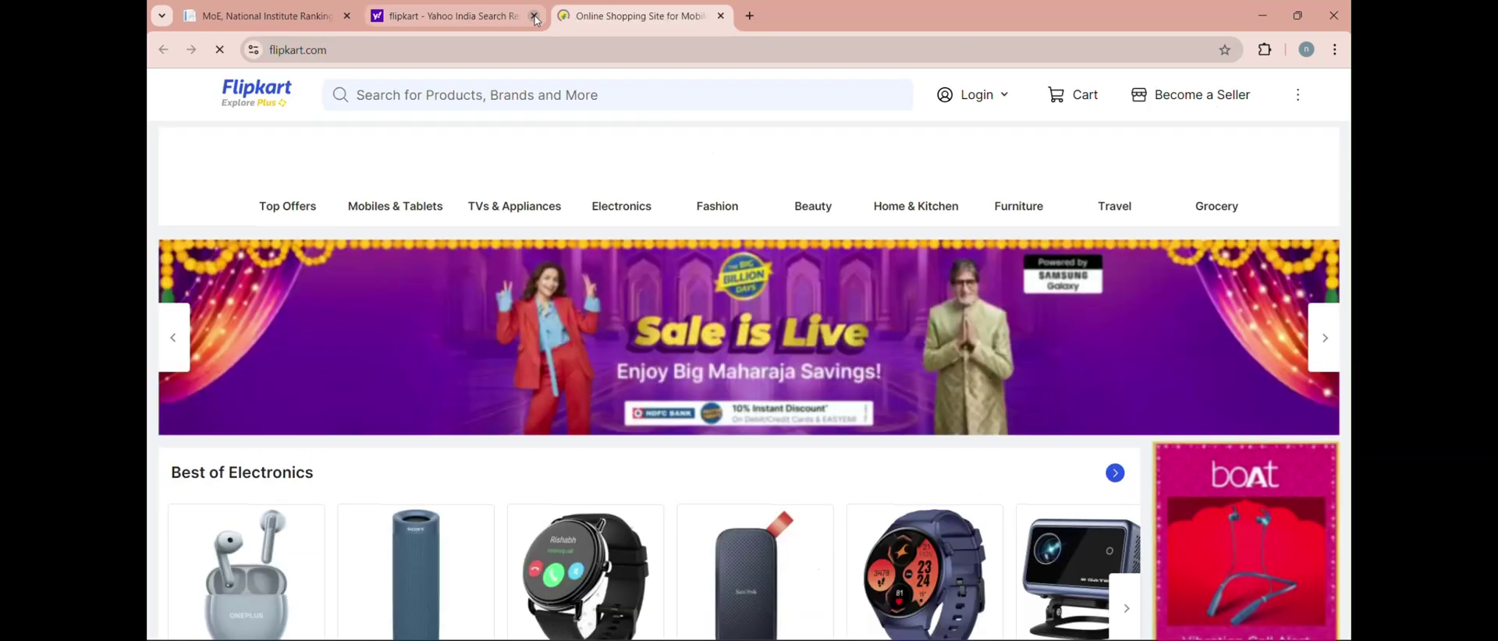
click(534, 15)
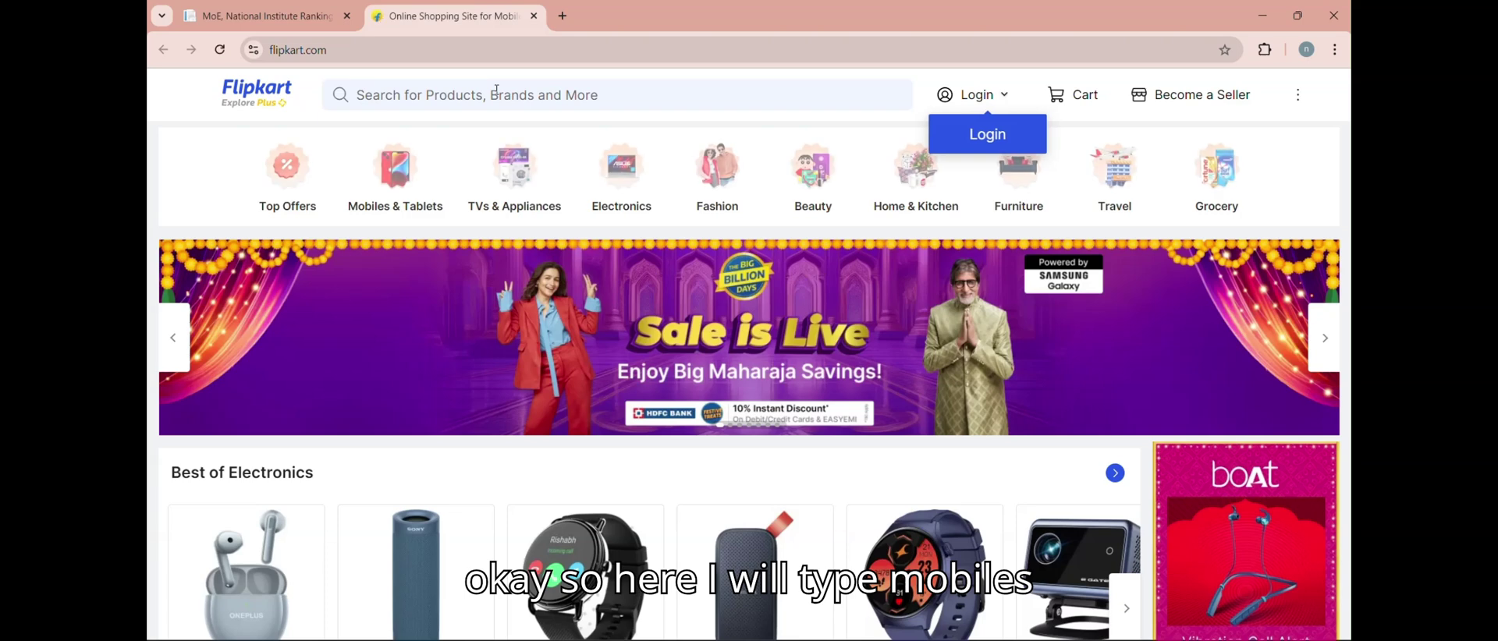
Step: Search Flipkart for 'mobiles' and scroll the phone listings
click(433, 96)
text(mobiles)
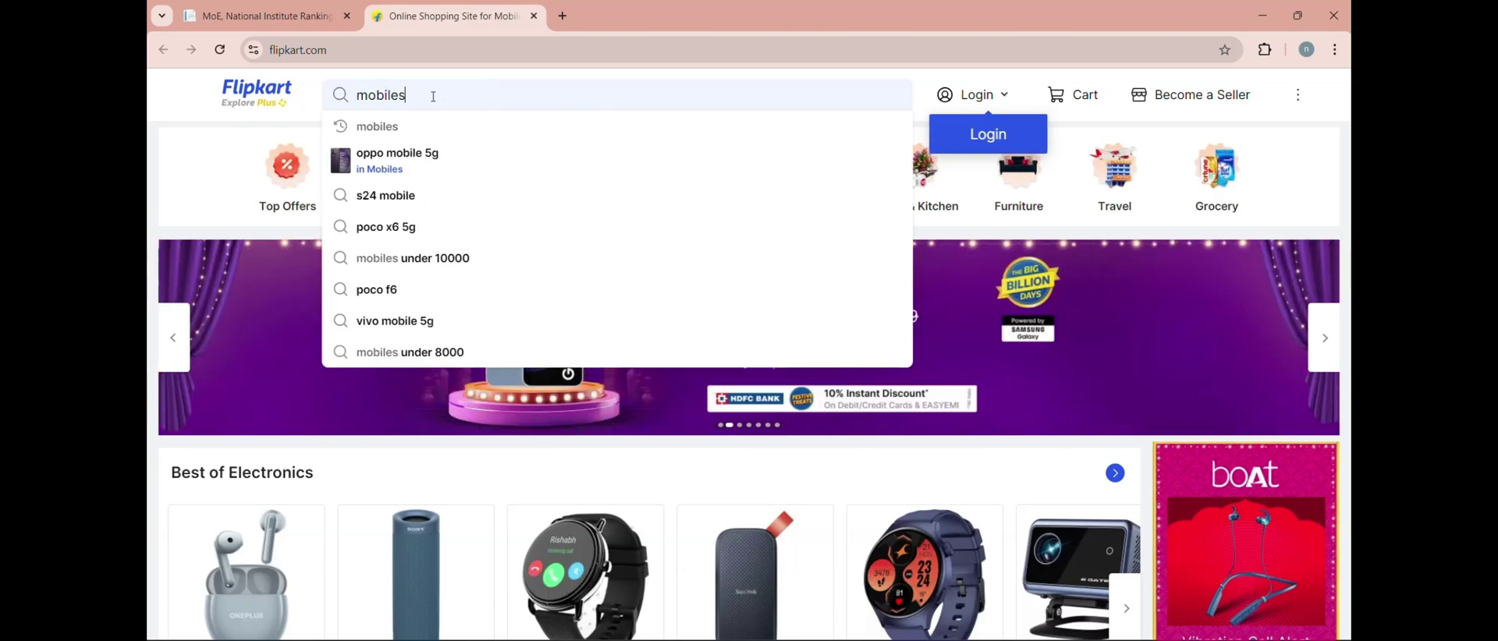
click(414, 127)
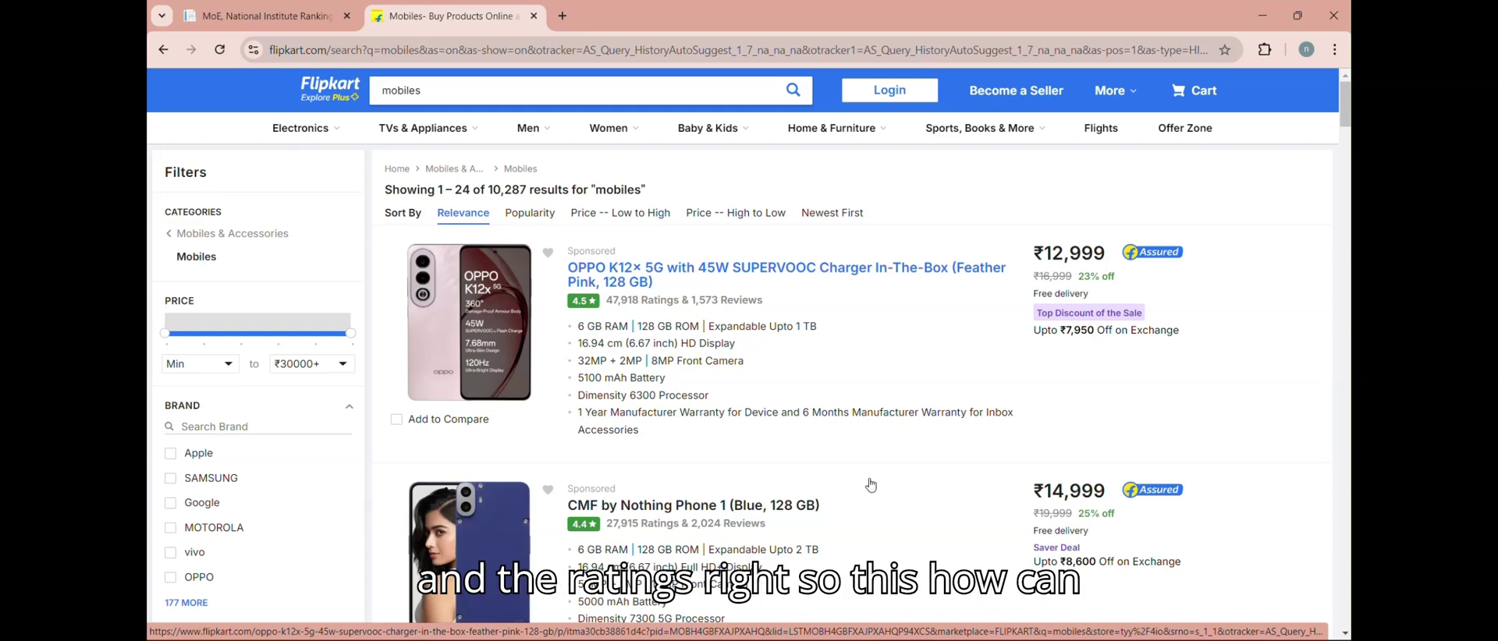
click(958, 552)
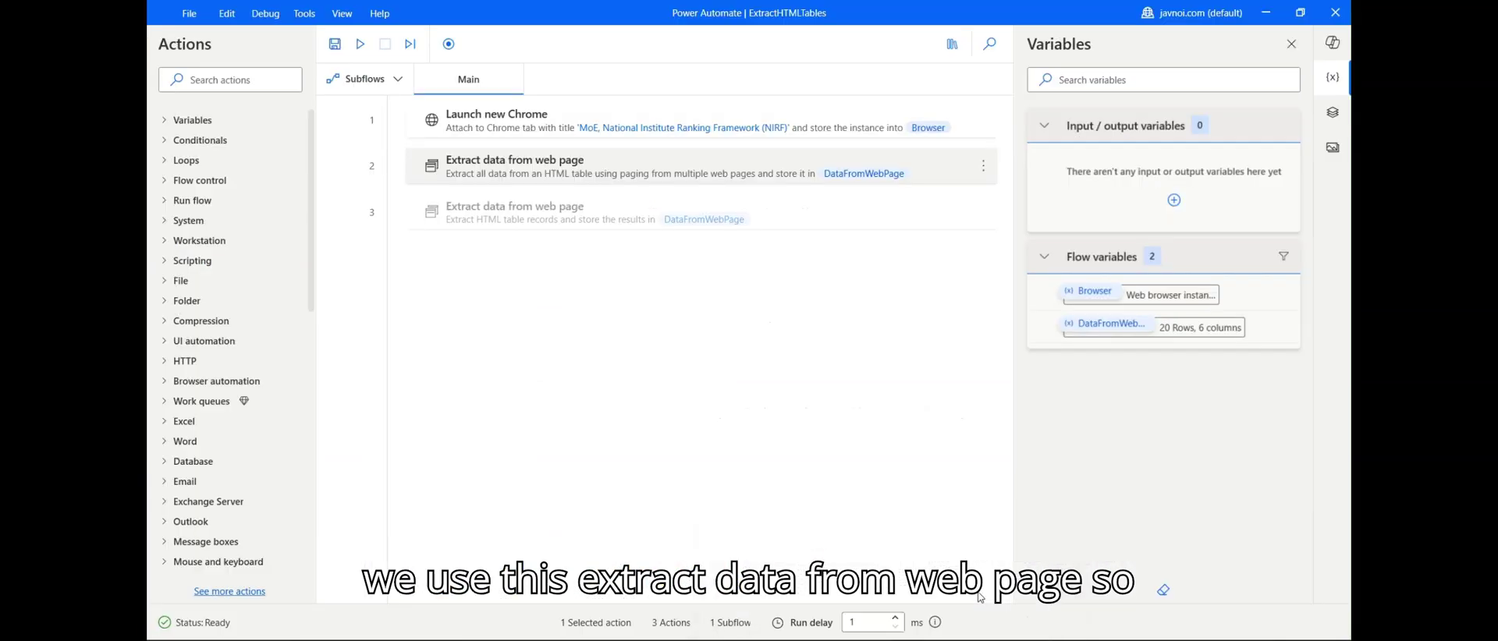
click(956, 593)
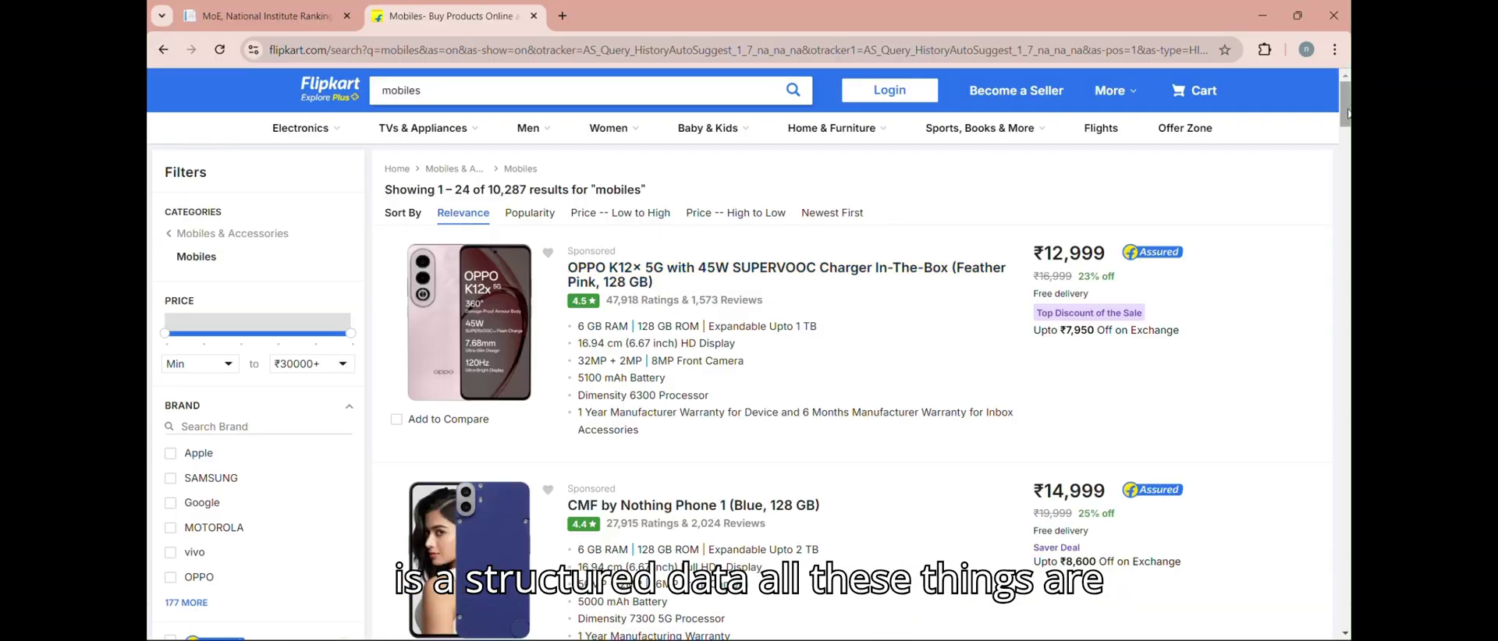
mouse_move(1346, 122)
mouse_down()
mouse_move(1347, 168)
mouse_move(1347, 107)
mouse_up()
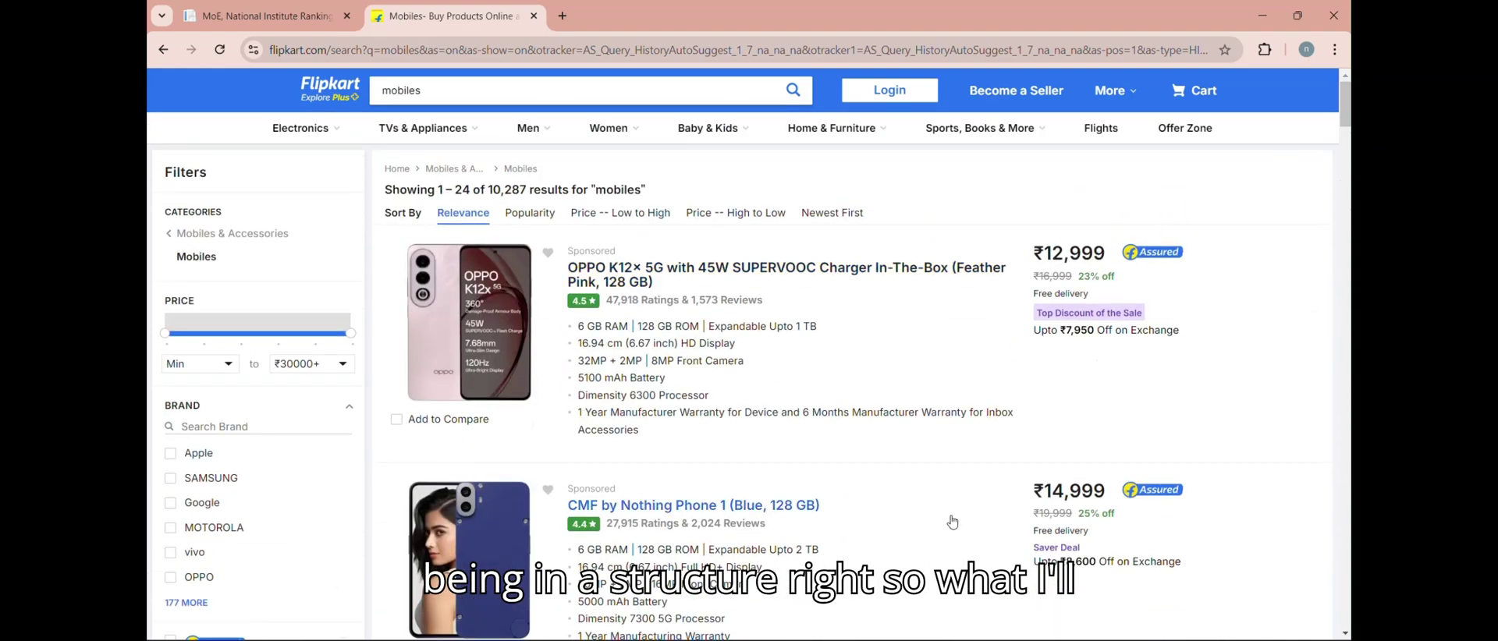